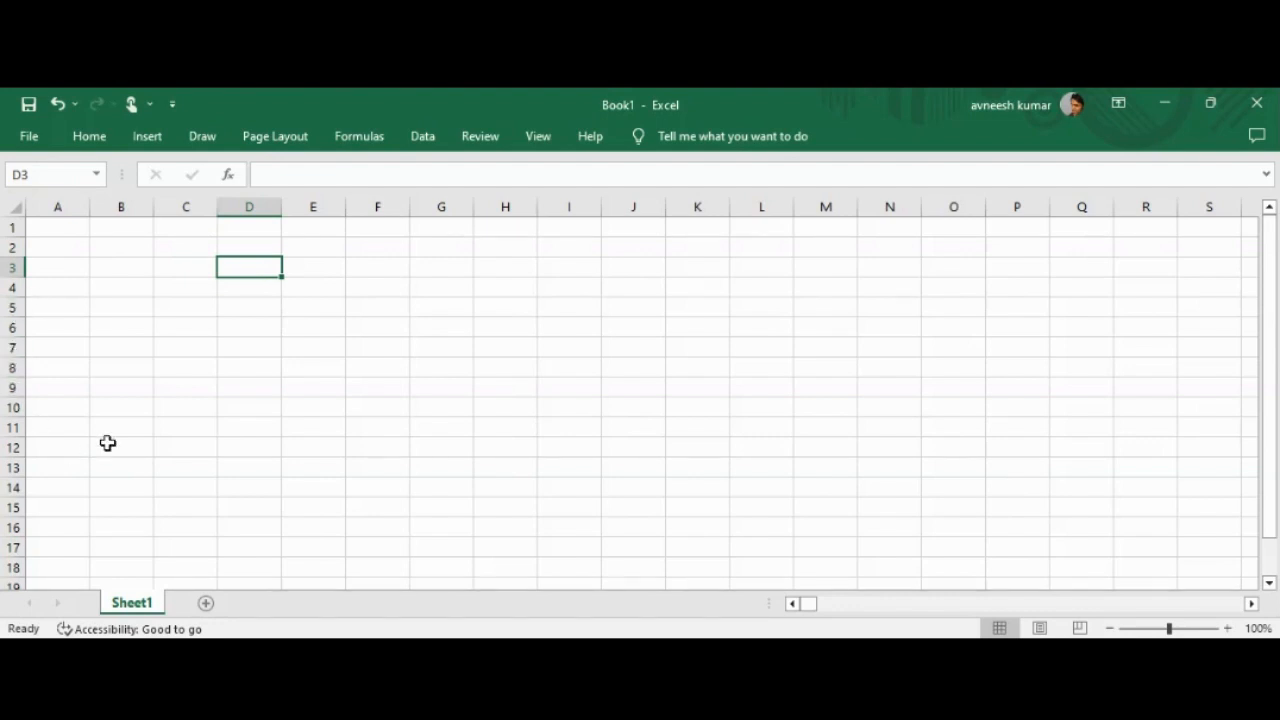
- From cell A1, jump to the last row of column A and back, and jump to the last column of row 1
{"action": "left_click", "coordinate": [63, 227]}
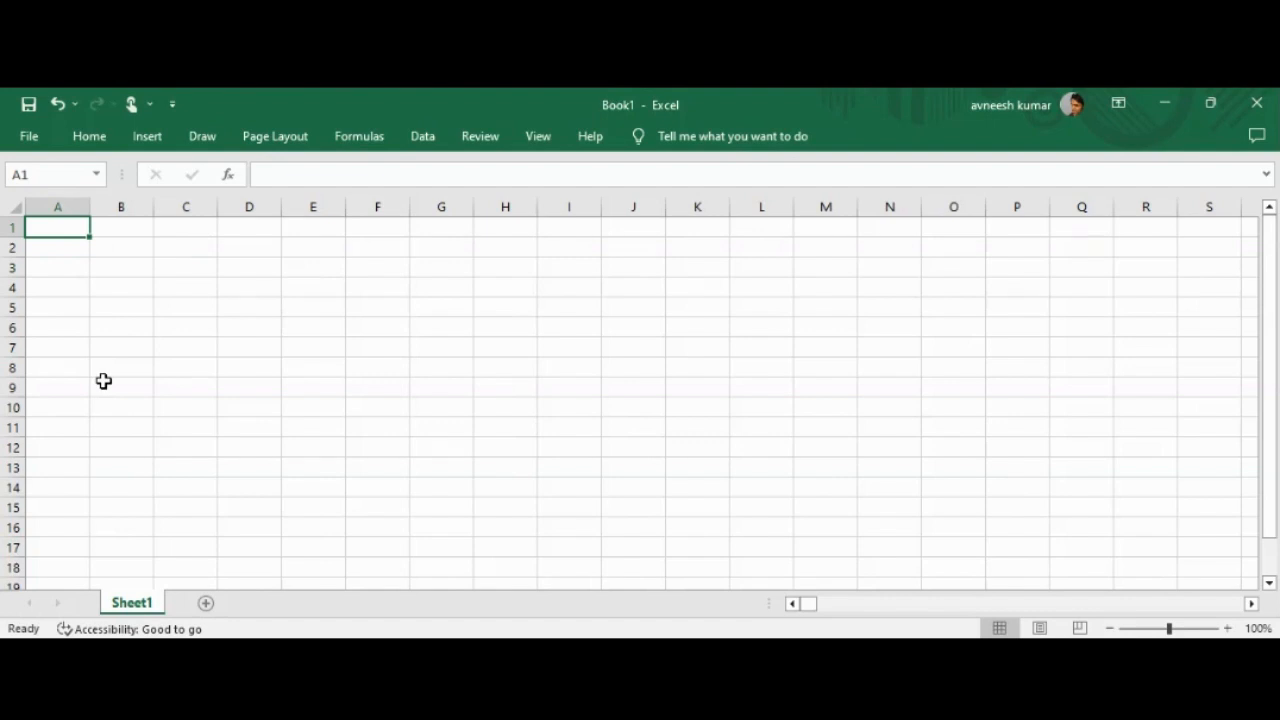
{"action": "key", "text": "ctrl+Down"}
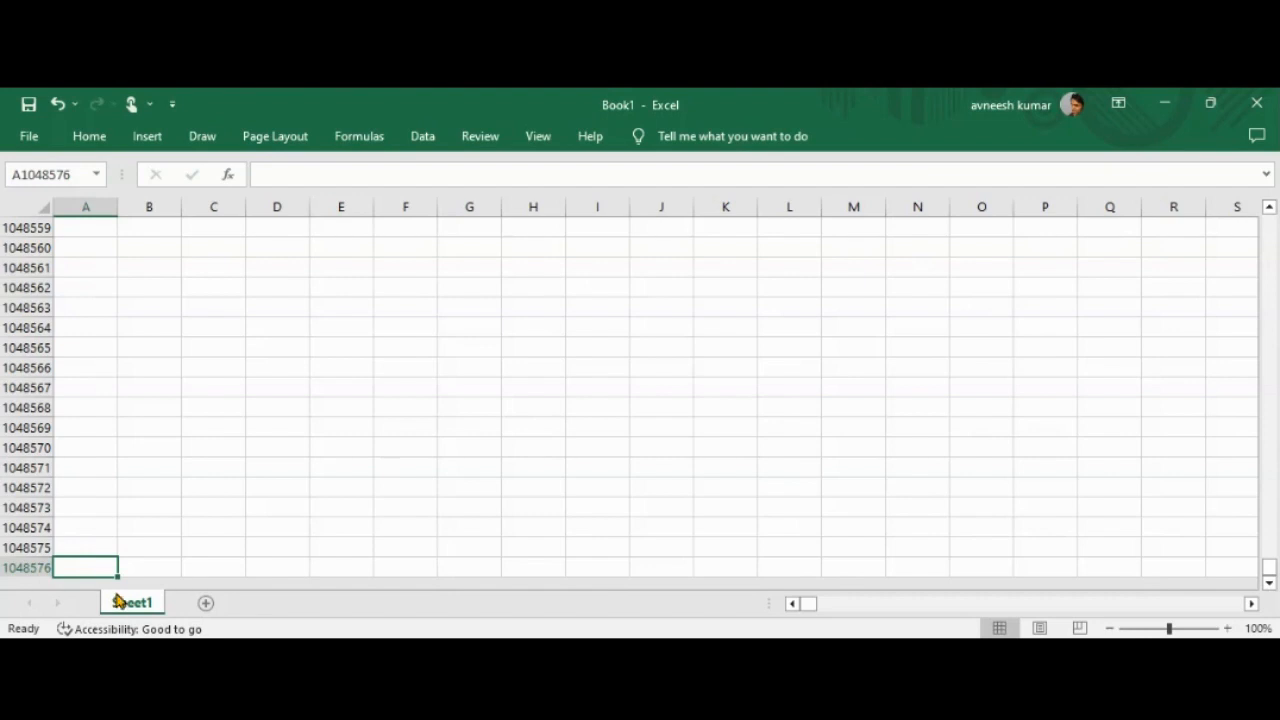
{"action": "key", "text": "ctrl+Up"}
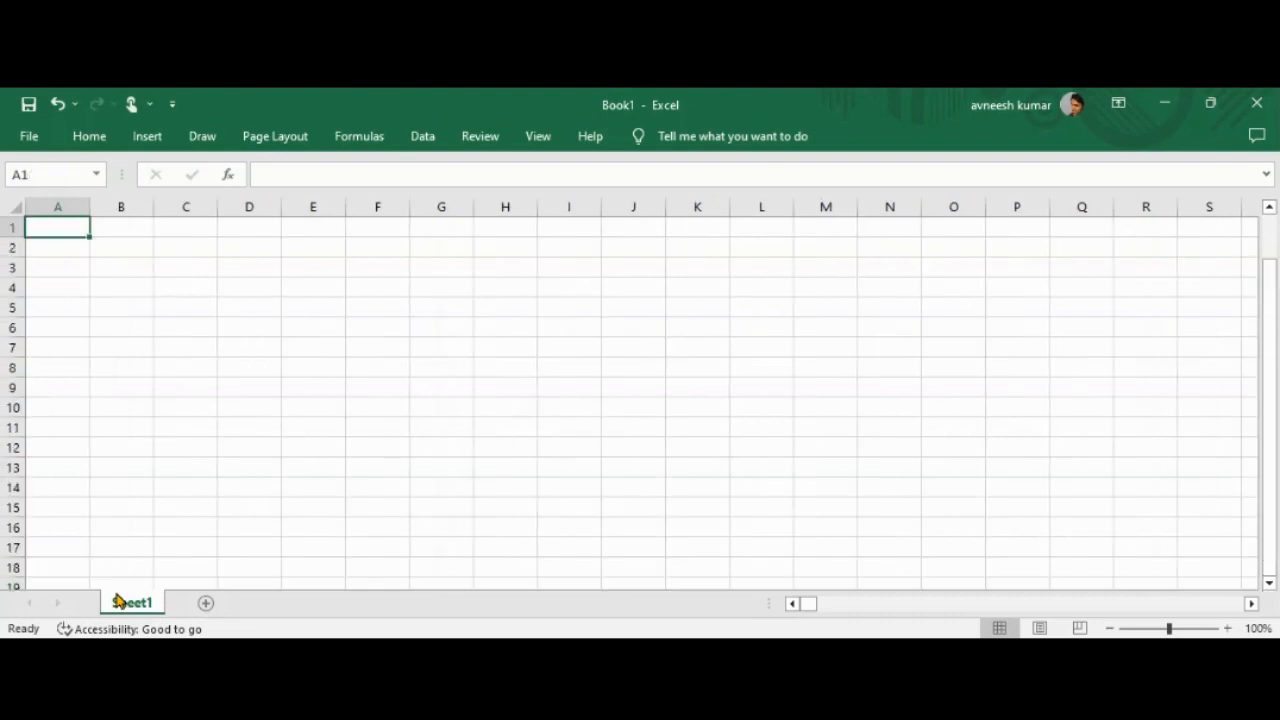
{"action": "left_click", "coordinate": [27, 175]}
{"action": "left_click", "coordinate": [71, 182]}
{"action": "left_click", "coordinate": [71, 227]}
{"action": "key", "text": "ctrl+Right"}
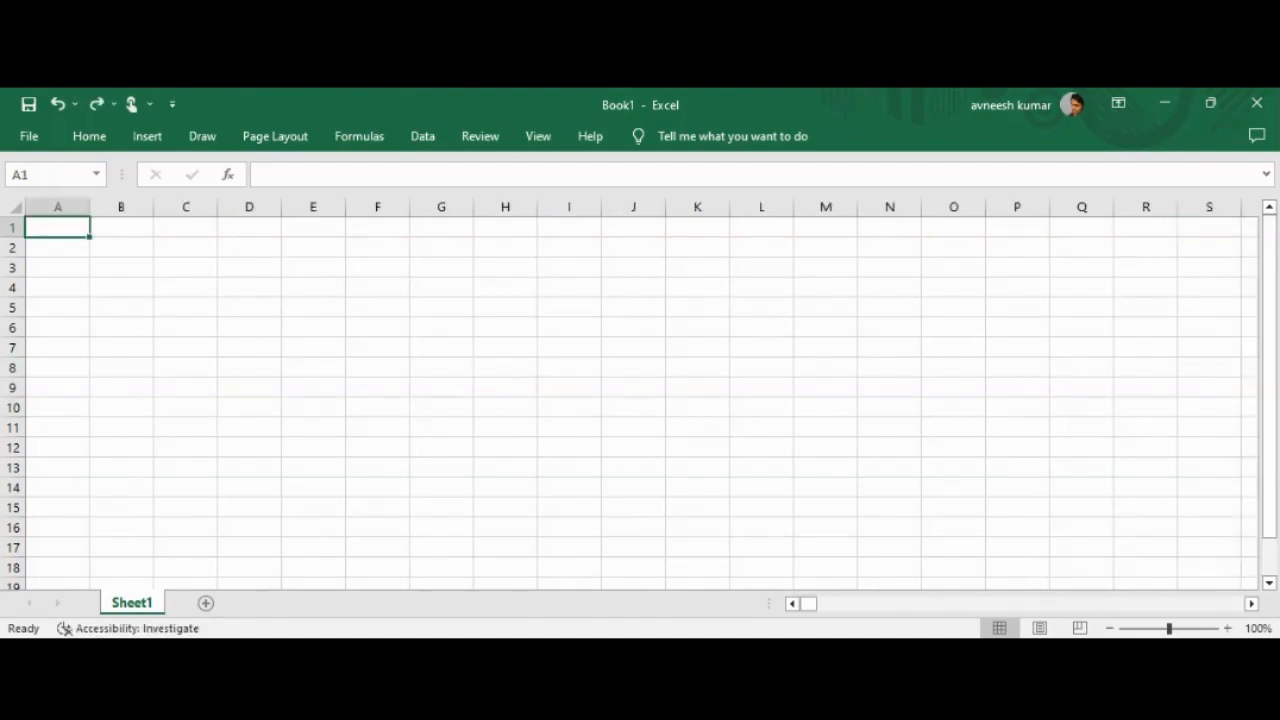
- Handwrite "13,589 Columns" in red ink across the upper rows of the sheet
{"action": "left_click_drag", "start_coordinate": [189, 257], "coordinate": [198, 378]}
{"action": "mouse_move", "coordinate": [234, 293]}
{"action": "left_mouse_down"}
{"action": "mouse_move", "coordinate": [314, 354]}
{"action": "mouse_move", "coordinate": [260, 355]}
{"action": "left_mouse_up"}
{"action": "mouse_move", "coordinate": [391, 252]}
{"action": "left_mouse_down"}
{"action": "mouse_move", "coordinate": [379, 313]}
{"action": "mouse_move", "coordinate": [394, 373]}
{"action": "left_mouse_up"}
{"action": "mouse_move", "coordinate": [382, 273]}
{"action": "left_mouse_down"}
{"action": "mouse_move", "coordinate": [472, 259]}
{"action": "mouse_move", "coordinate": [520, 340]}
{"action": "mouse_move", "coordinate": [542, 268]}
{"action": "left_mouse_up"}
{"action": "left_click_drag", "start_coordinate": [640, 258], "coordinate": [625, 365]}
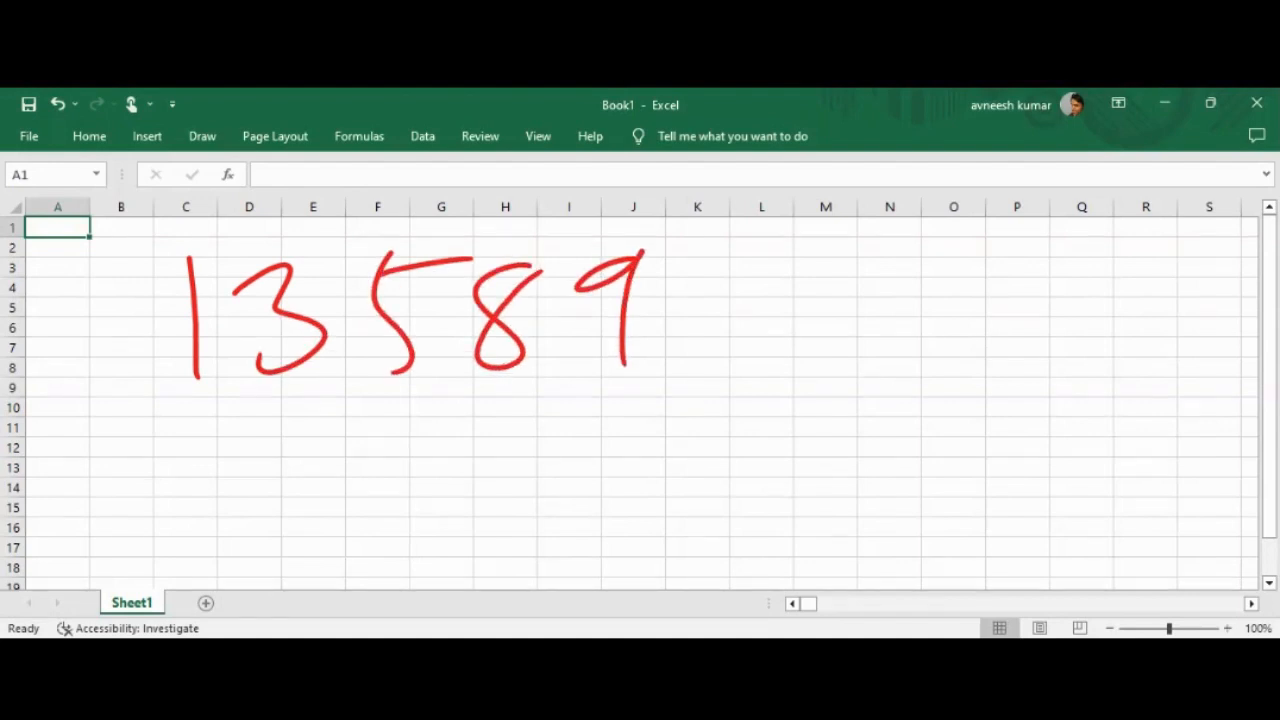
{"action": "left_click_drag", "start_coordinate": [852, 265], "coordinate": [830, 365]}
{"action": "left_click_drag", "start_coordinate": [870, 310], "coordinate": [868, 312]}
{"action": "mouse_move", "coordinate": [934, 360]}
{"action": "left_mouse_down"}
{"action": "mouse_move", "coordinate": [1086, 340]}
{"action": "mouse_move", "coordinate": [1105, 318]}
{"action": "mouse_move", "coordinate": [1178, 300]}
{"action": "mouse_move", "coordinate": [1230, 300]}
{"action": "mouse_move", "coordinate": [1222, 346]}
{"action": "left_mouse_up"}
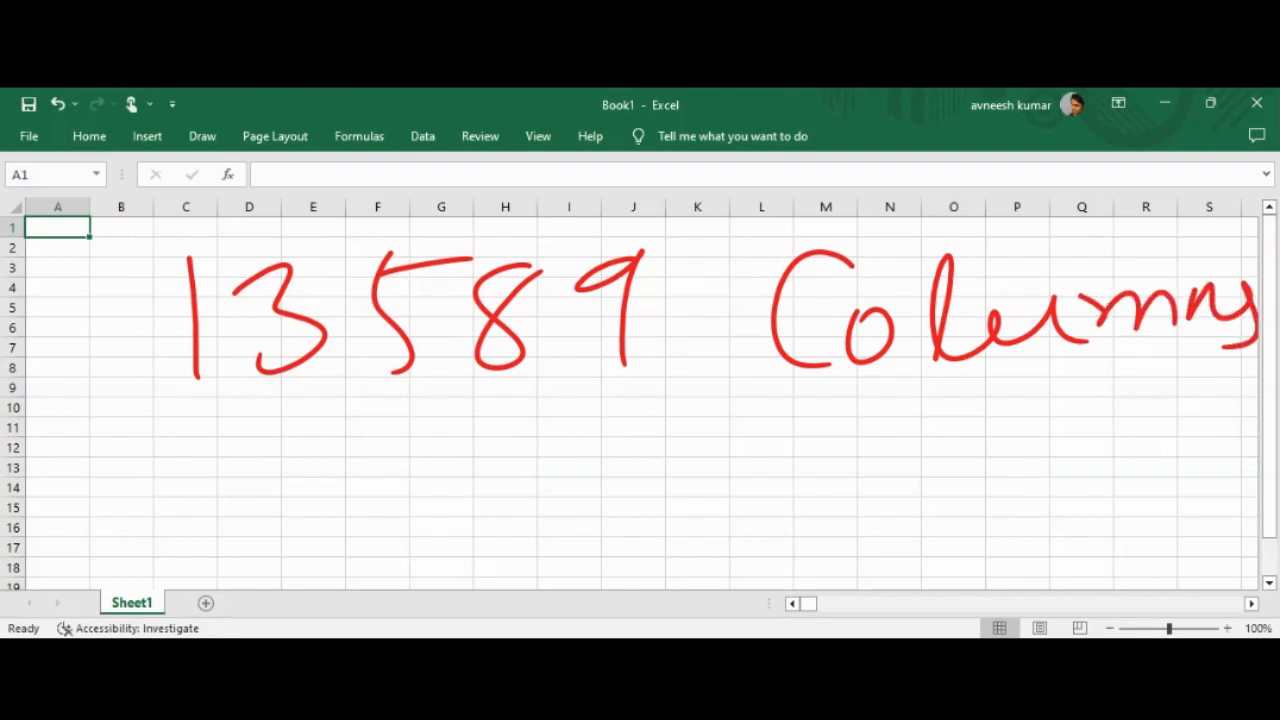
{"action": "left_click_drag", "start_coordinate": [362, 374], "coordinate": [344, 397]}
- Jump to the last row of column A and handwrite the sheet's row count, 10,48,576, in red ink
{"action": "key", "text": "ctrl+Down"}
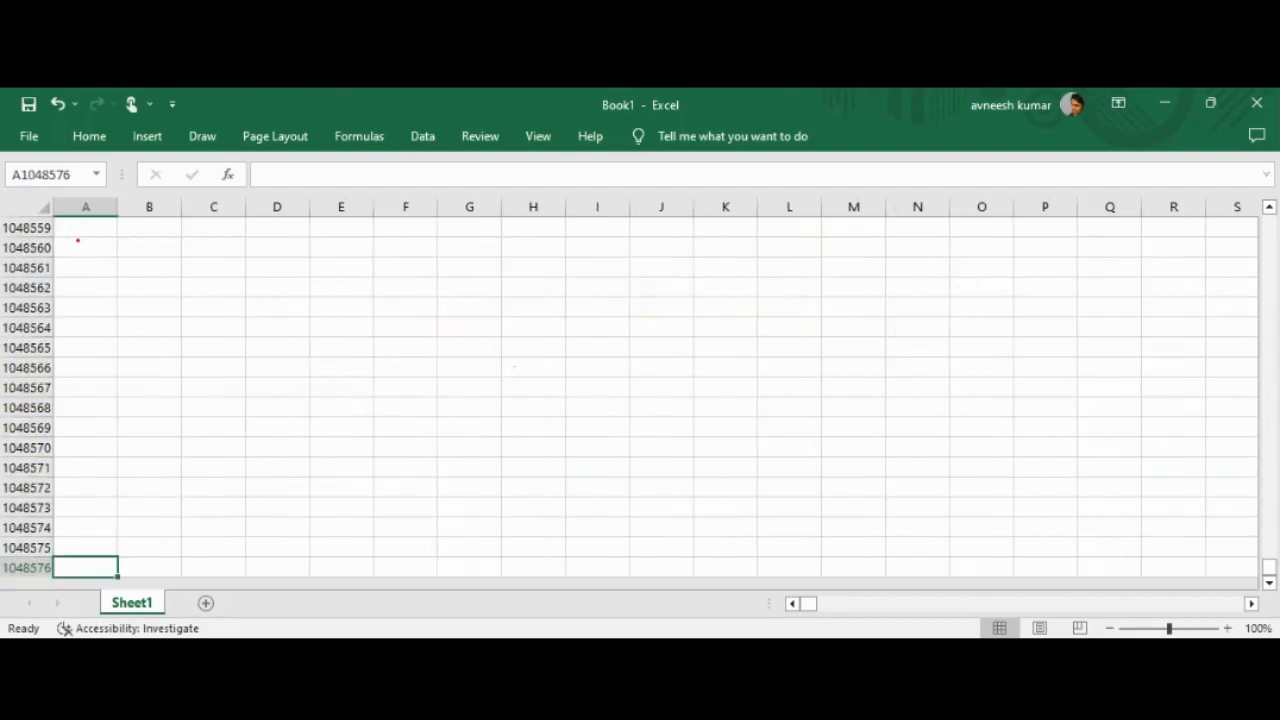
{"action": "left_click_drag", "start_coordinate": [158, 275], "coordinate": [158, 372]}
{"action": "mouse_move", "coordinate": [218, 276]}
{"action": "left_mouse_down"}
{"action": "mouse_move", "coordinate": [200, 366]}
{"action": "mouse_move", "coordinate": [216, 282]}
{"action": "left_mouse_up"}
{"action": "left_click_drag", "start_coordinate": [292, 352], "coordinate": [281, 386]}
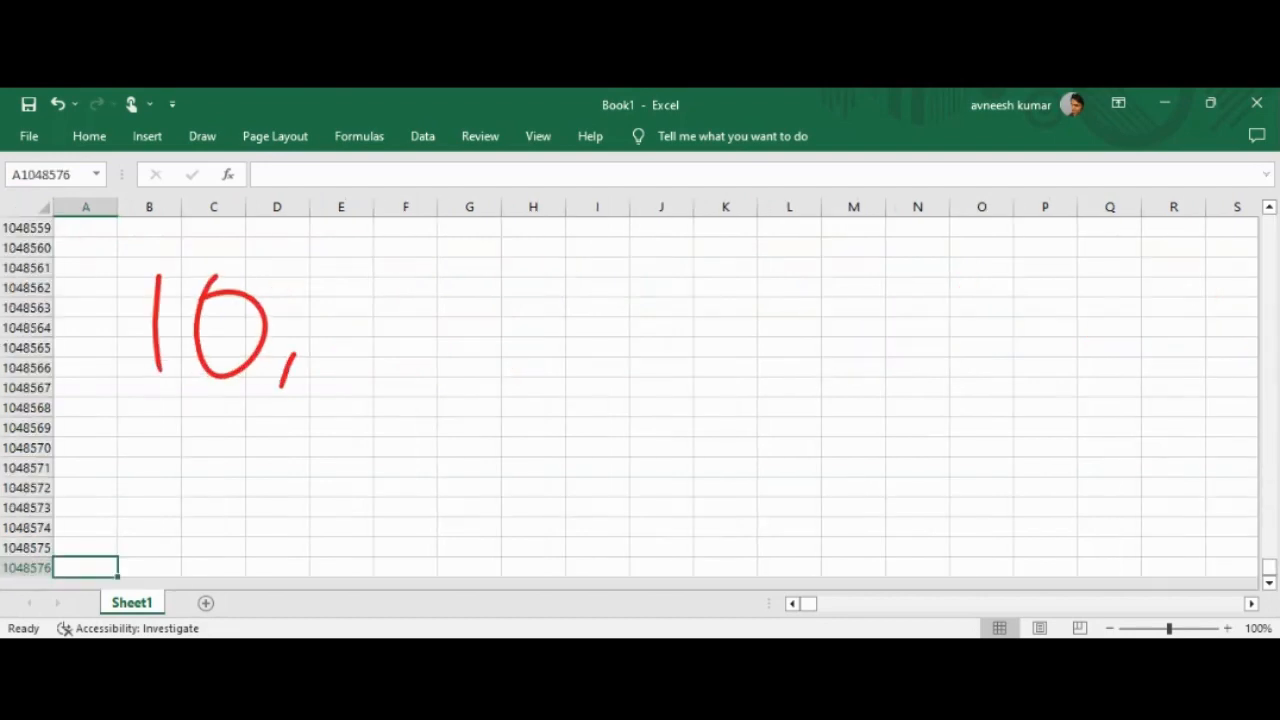
{"action": "mouse_move", "coordinate": [371, 260]}
{"action": "left_mouse_down"}
{"action": "mouse_move", "coordinate": [376, 368]}
{"action": "mouse_move", "coordinate": [414, 310]}
{"action": "left_mouse_up"}
{"action": "mouse_move", "coordinate": [474, 272]}
{"action": "left_mouse_down"}
{"action": "mouse_move", "coordinate": [430, 360]}
{"action": "mouse_move", "coordinate": [474, 274]}
{"action": "left_mouse_up"}
{"action": "left_click", "coordinate": [507, 350]}
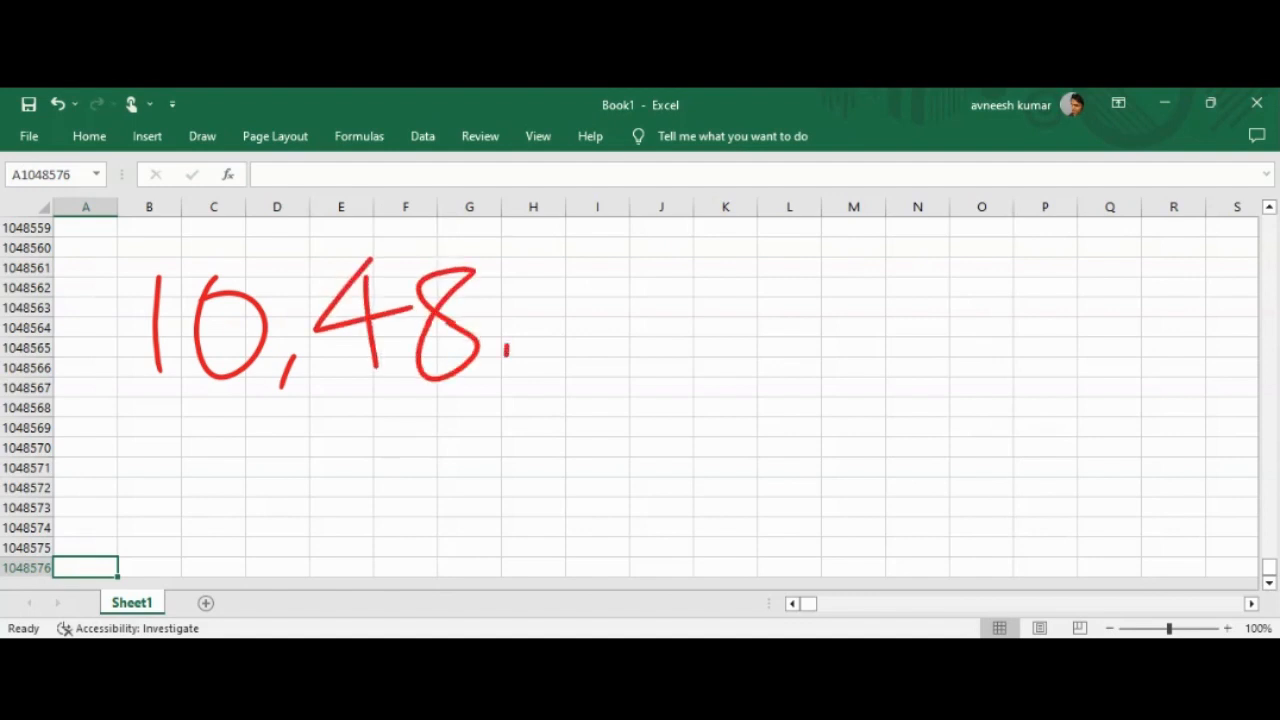
{"action": "left_click_drag", "start_coordinate": [507, 352], "coordinate": [505, 372]}
{"action": "mouse_move", "coordinate": [530, 272]}
{"action": "left_mouse_down"}
{"action": "mouse_move", "coordinate": [548, 352]}
{"action": "mouse_move", "coordinate": [622, 262]}
{"action": "left_mouse_up"}
{"action": "mouse_move", "coordinate": [648, 270]}
{"action": "left_mouse_down"}
{"action": "mouse_move", "coordinate": [698, 312]}
{"action": "mouse_move", "coordinate": [682, 360]}
{"action": "left_mouse_up"}
{"action": "left_click_drag", "start_coordinate": [816, 244], "coordinate": [742, 320]}
{"action": "mouse_move", "coordinate": [940, 245]}
{"action": "left_mouse_down"}
{"action": "mouse_move", "coordinate": [932, 356]}
{"action": "mouse_move", "coordinate": [998, 352]}
{"action": "left_mouse_up"}
{"action": "mouse_move", "coordinate": [1040, 300]}
{"action": "left_mouse_down"}
{"action": "mouse_move", "coordinate": [1150, 312]}
{"action": "mouse_move", "coordinate": [1168, 296]}
{"action": "left_mouse_up"}
{"action": "mouse_move", "coordinate": [1205, 265]}
{"action": "left_mouse_down"}
{"action": "mouse_move", "coordinate": [1198, 340]}
{"action": "mouse_move", "coordinate": [1162, 350]}
{"action": "left_mouse_up"}
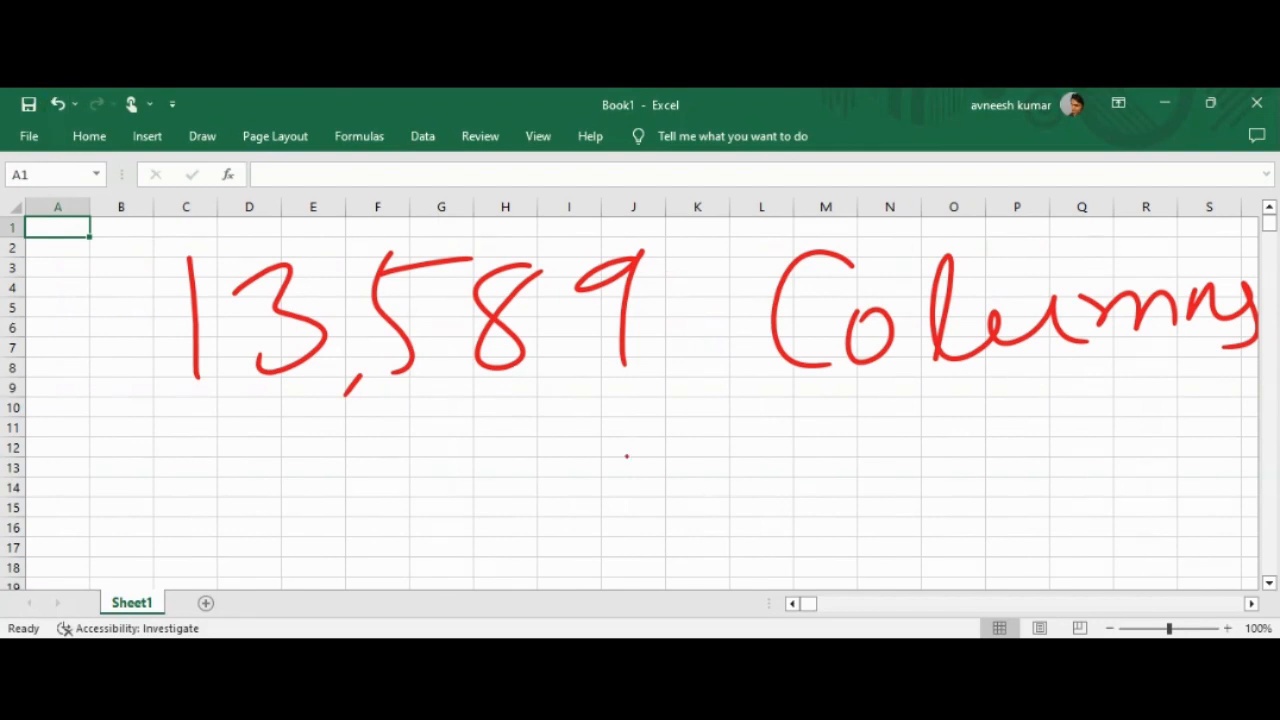
- Undo the red handwriting and clear the values from cells A1 and B1
{"action": "key", "text": "ctrl+z"}
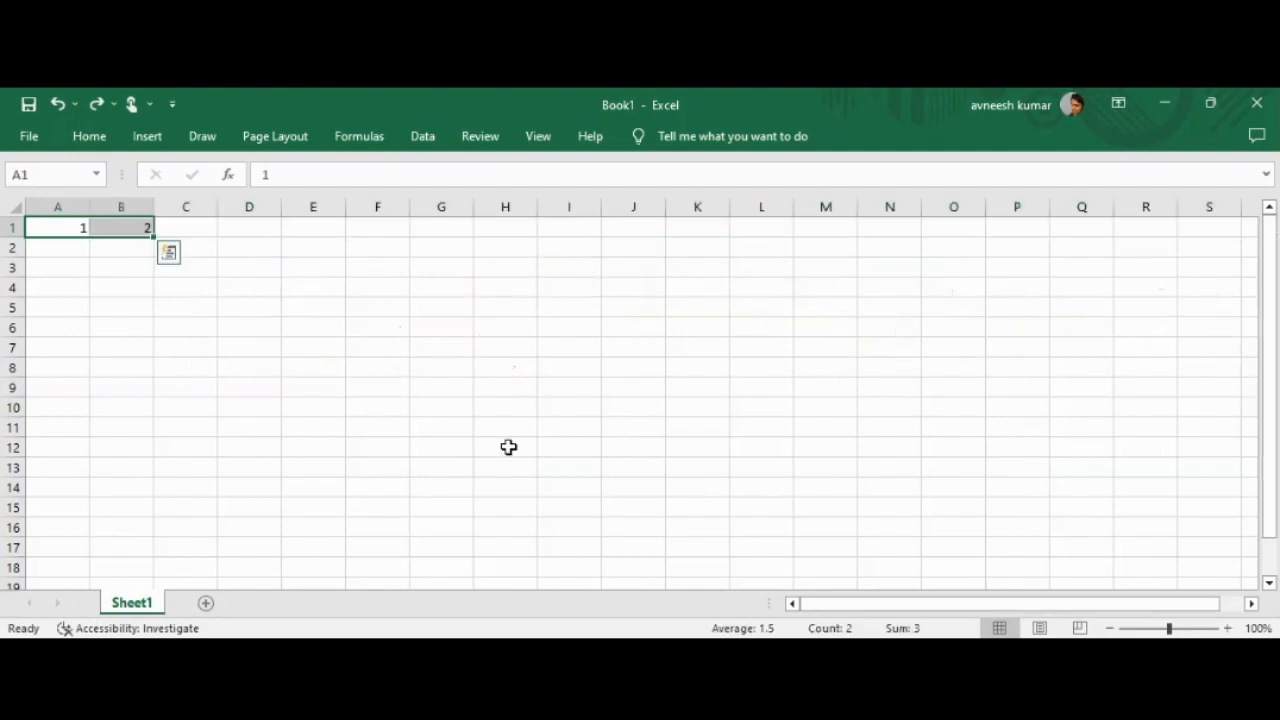
{"action": "key", "text": "BackSpace"}
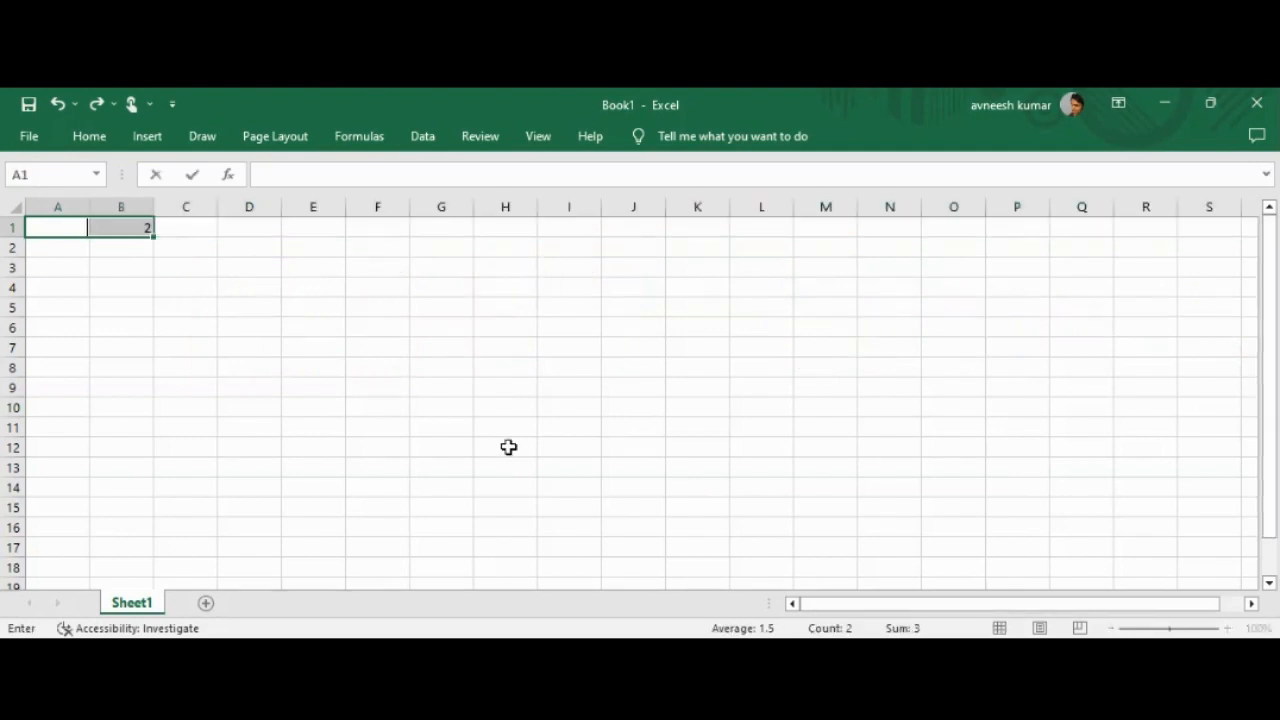
{"action": "left_click", "coordinate": [250, 367]}
{"action": "left_click", "coordinate": [121, 227]}
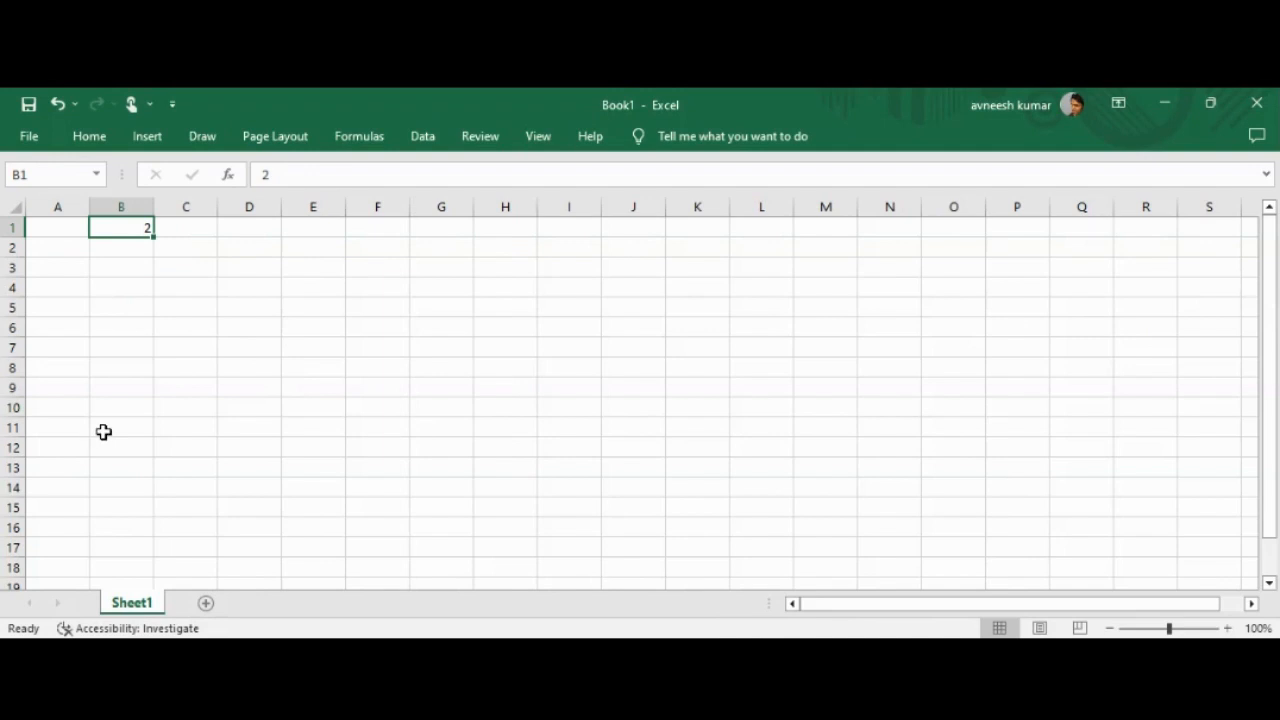
{"action": "key", "text": "Delete"}
- Select cells B4, C3, D3 and E3 one after another
{"action": "left_click", "coordinate": [104, 292]}
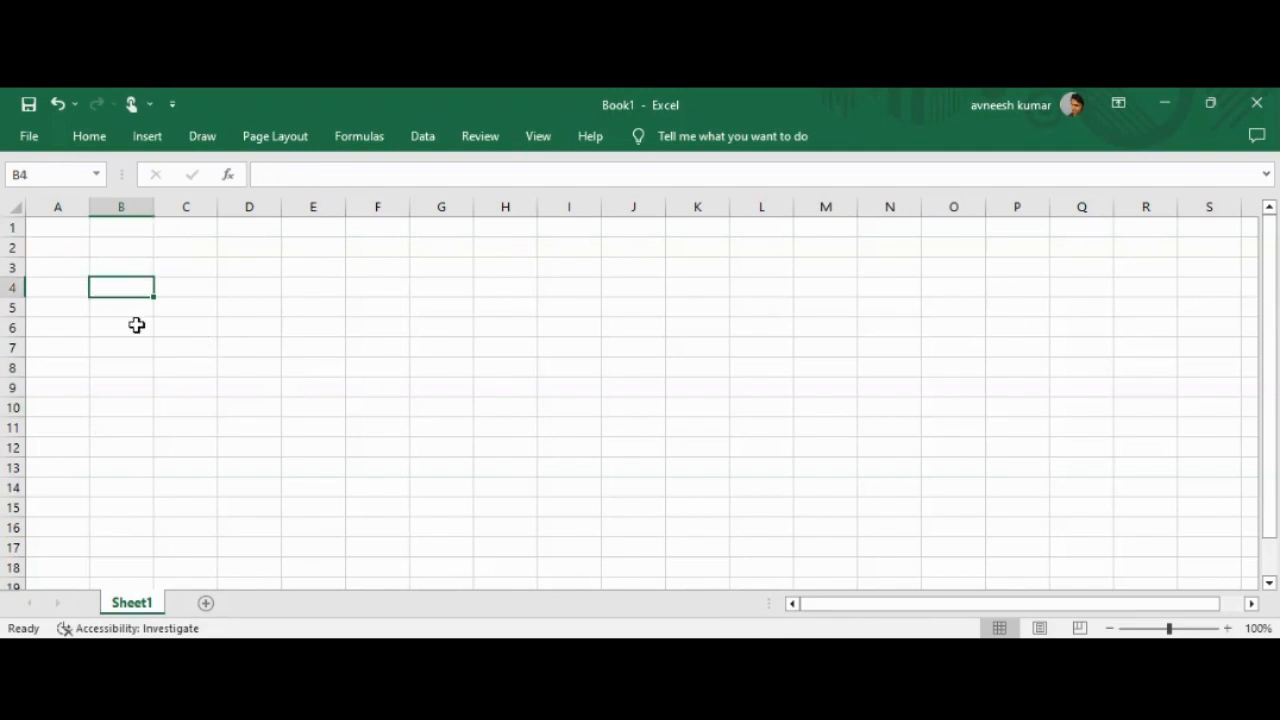
{"action": "left_click", "coordinate": [178, 270]}
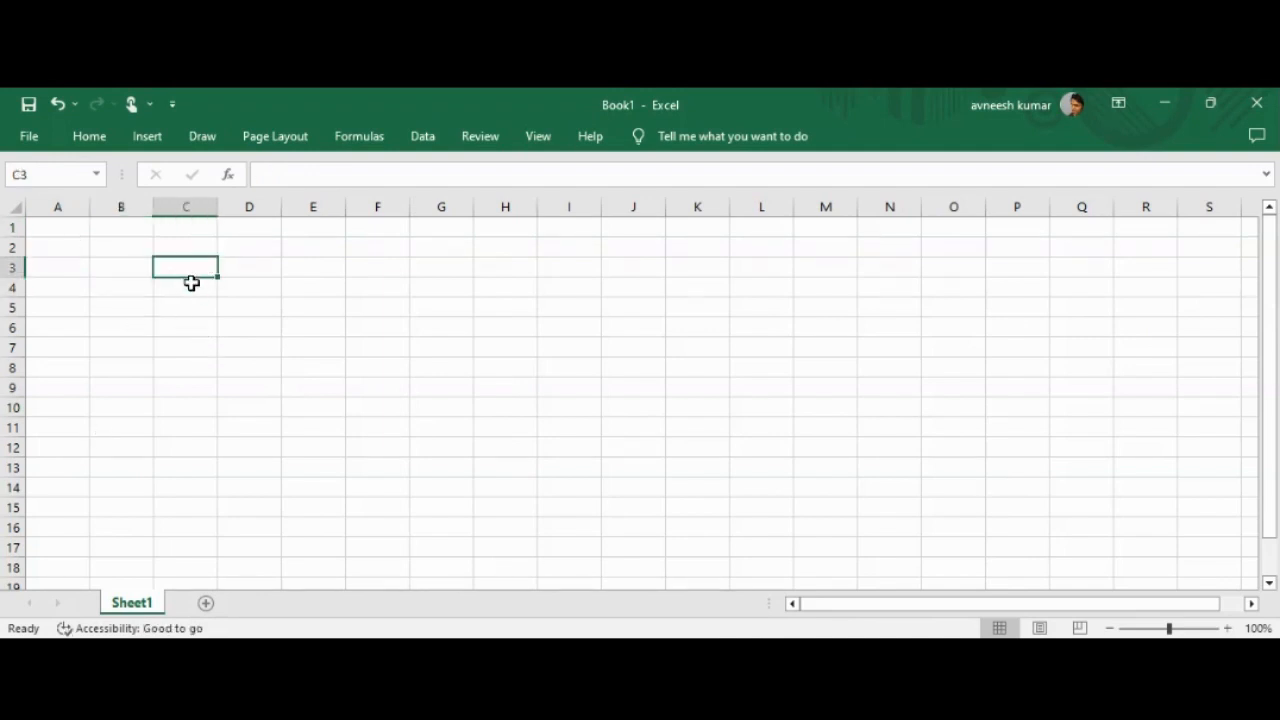
{"action": "left_click", "coordinate": [245, 265]}
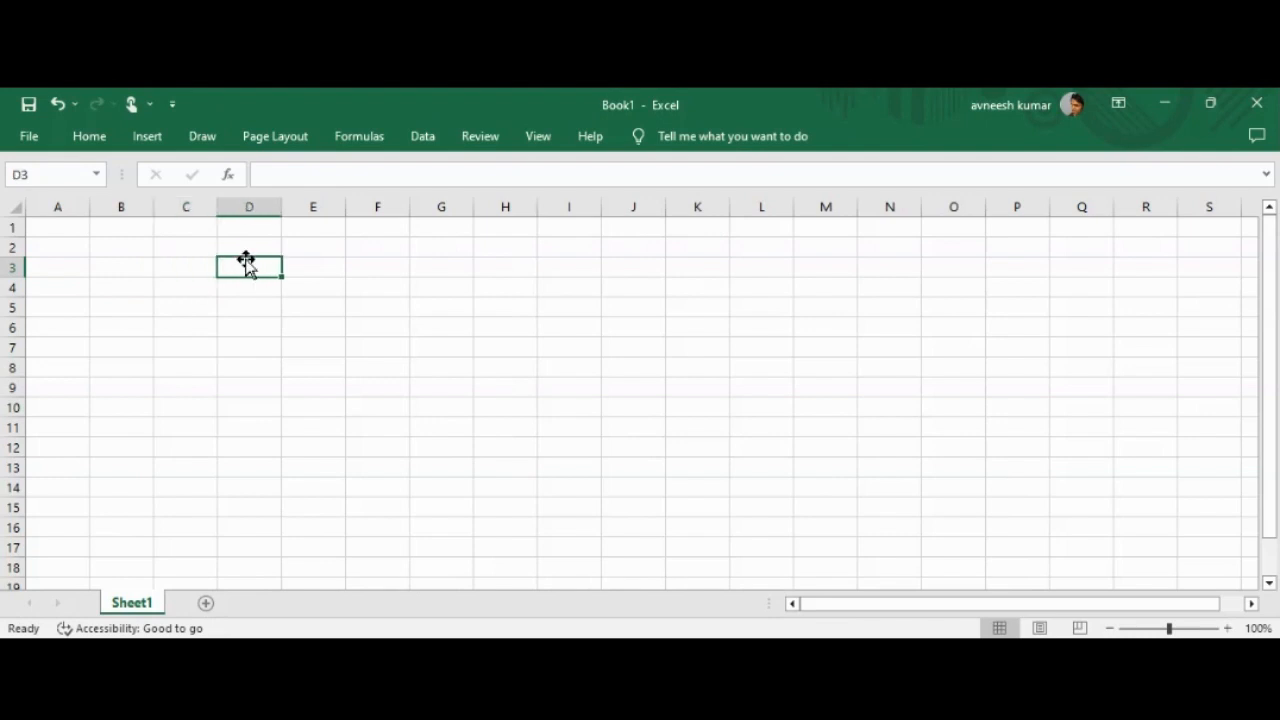
{"action": "left_click", "coordinate": [320, 273]}
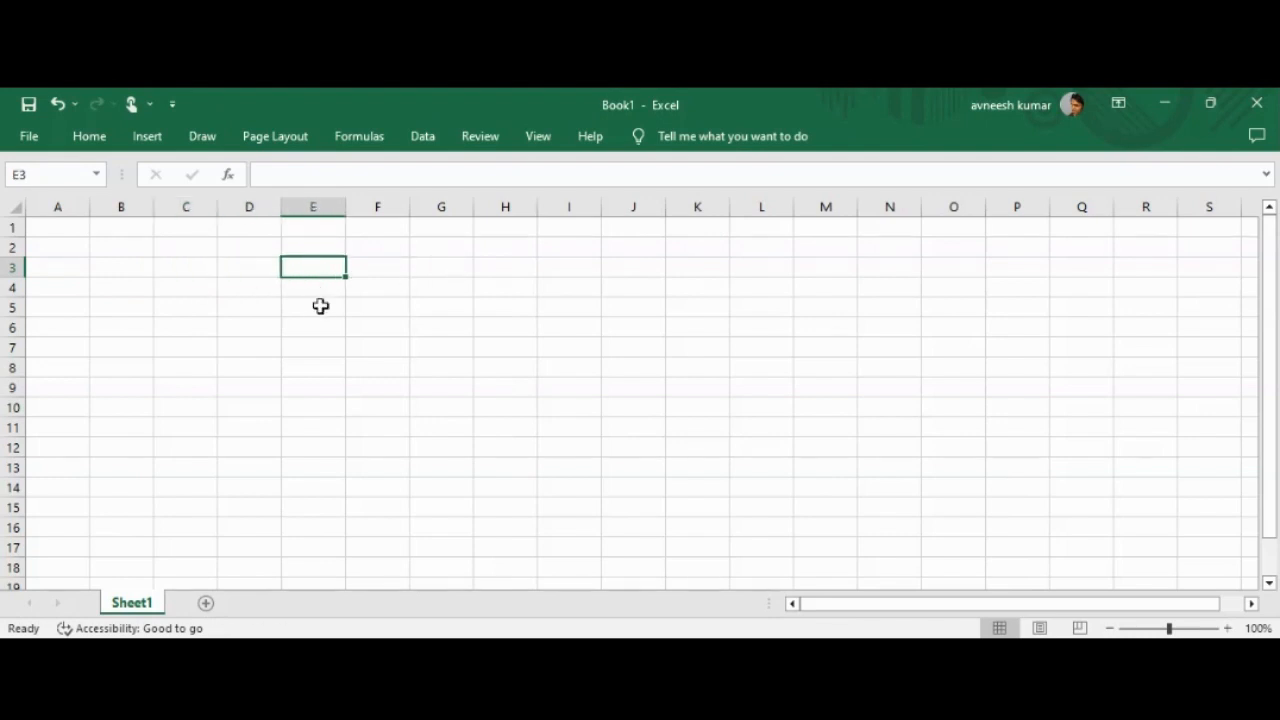
- Move the active cell along row 3 from E3 to M3, one cell at a time
{"action": "key", "text": "Right"}
{"action": "key", "text": "Right"}
{"action": "key", "text": "Right"}
{"action": "key", "text": "Right"}
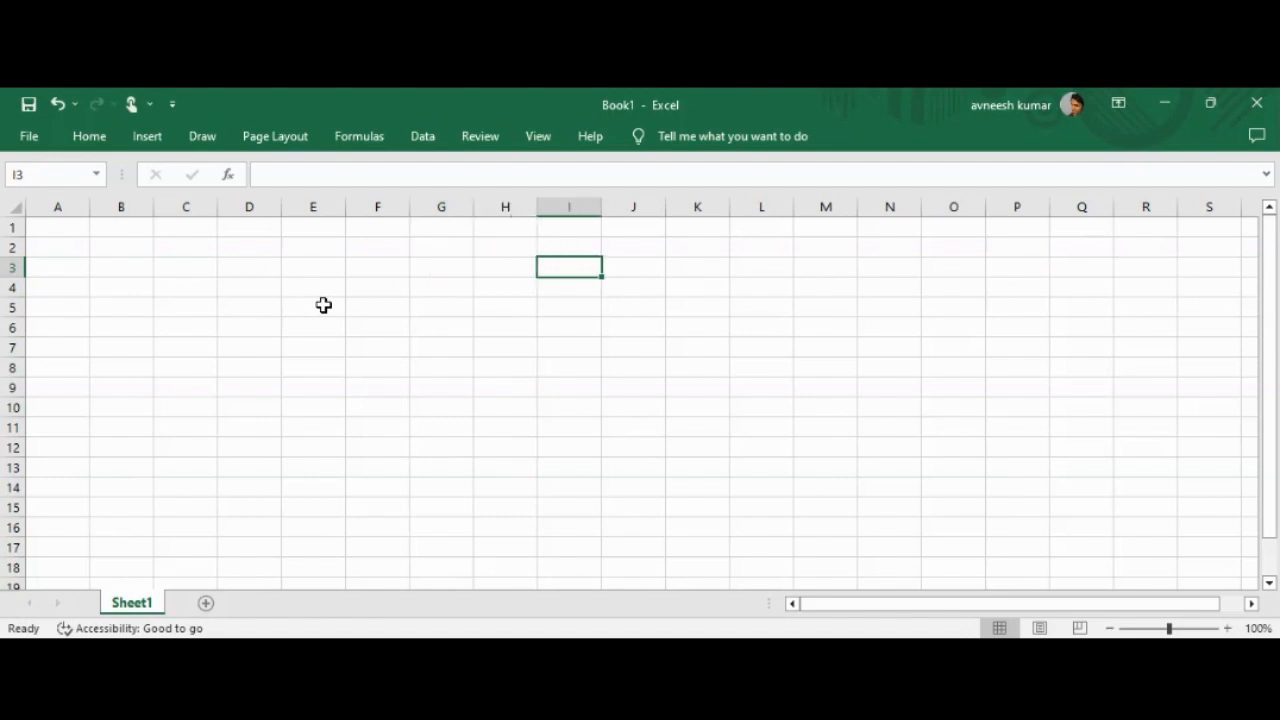
{"action": "key", "text": "Right"}
{"action": "key", "text": "Right"}
{"action": "key", "text": "Right"}
{"action": "key", "text": "Right"}
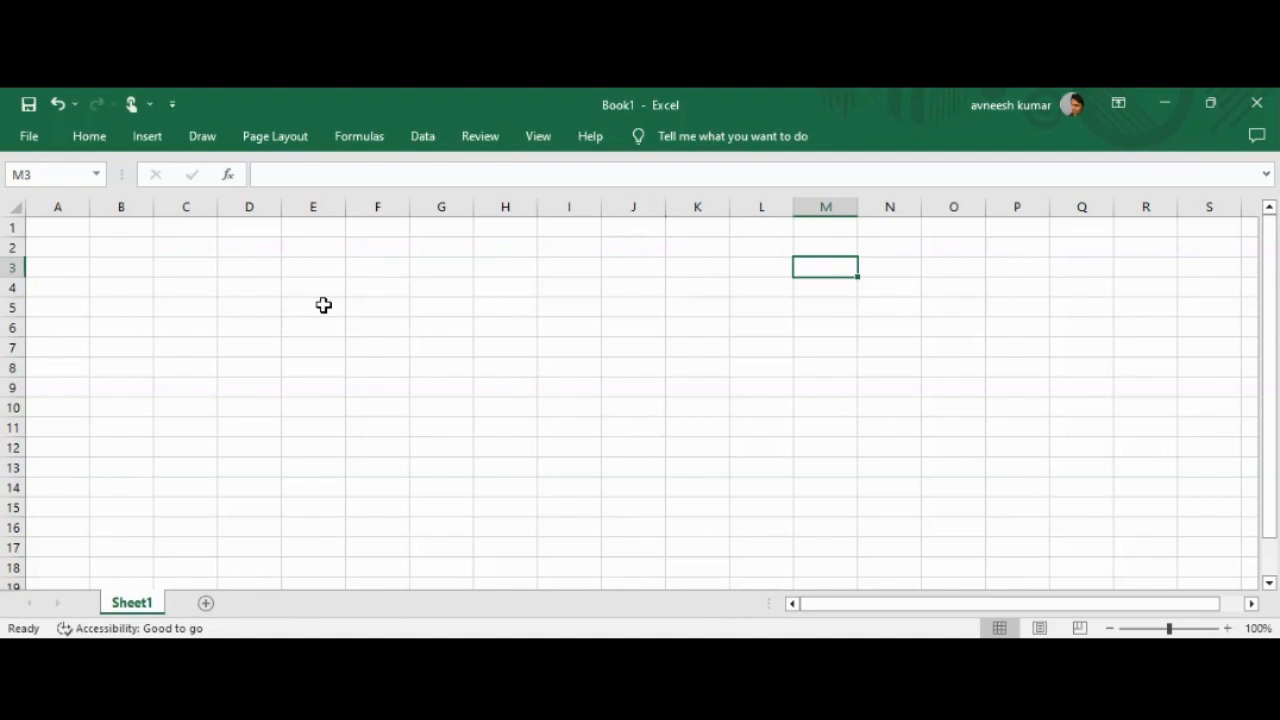
- Move the active cell down column M to M10 and back up to M3
{"action": "key", "text": "Down"}
{"action": "key", "text": "Down"}
{"action": "key", "text": "Down"}
{"action": "key", "text": "Down"}
{"action": "key", "text": "Down"}
{"action": "key", "text": "Down"}
{"action": "key", "text": "Down"}
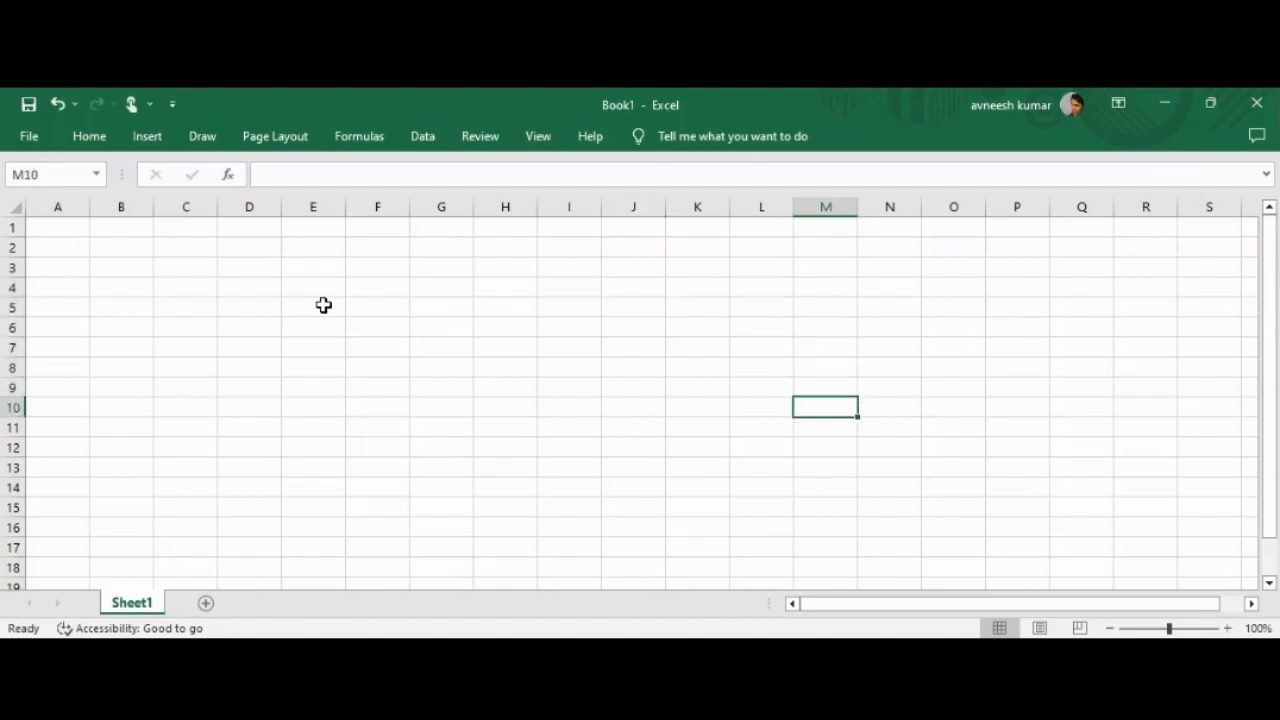
{"action": "key", "text": "Up"}
{"action": "key", "text": "Up"}
{"action": "key", "text": "Up"}
{"action": "key", "text": "Up"}
{"action": "key", "text": "Up"}
{"action": "key", "text": "Up"}
{"action": "key", "text": "Up"}
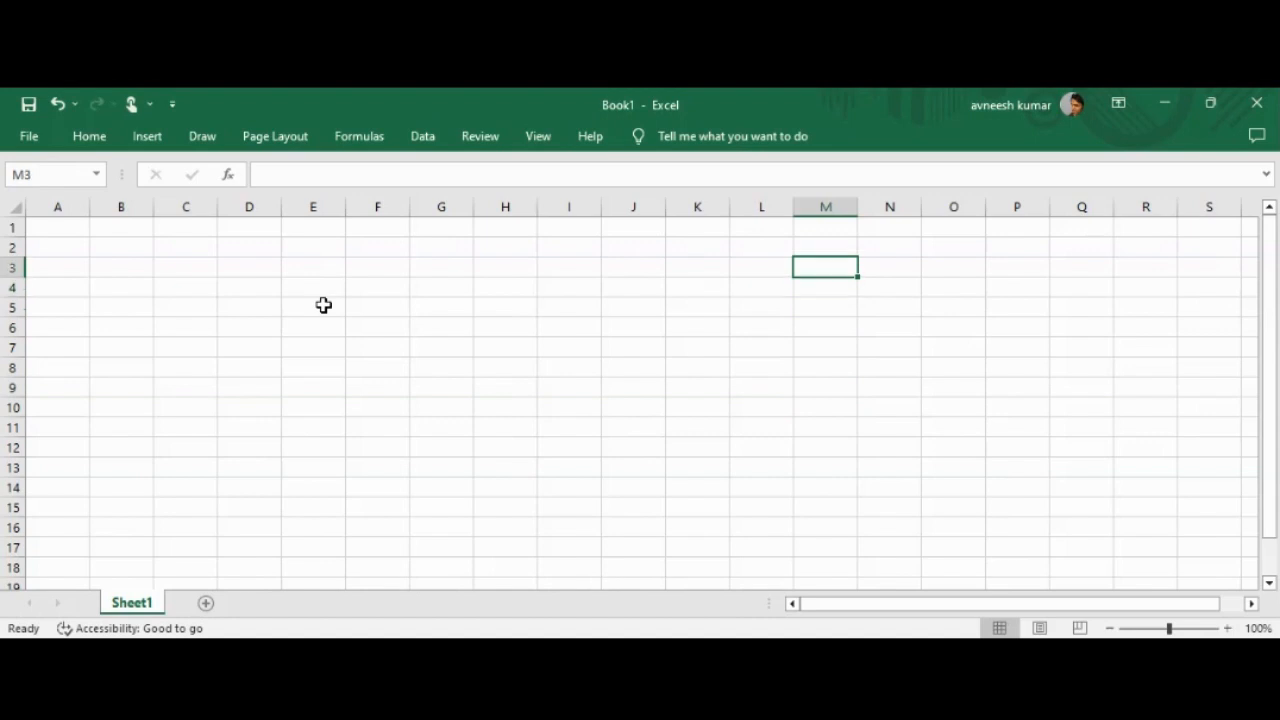
- Move the active cell back along row 3 to column C and down to C4
{"action": "key", "text": "Left"}
{"action": "key", "text": "Left"}
{"action": "key", "text": "Left"}
{"action": "key", "text": "Left"}
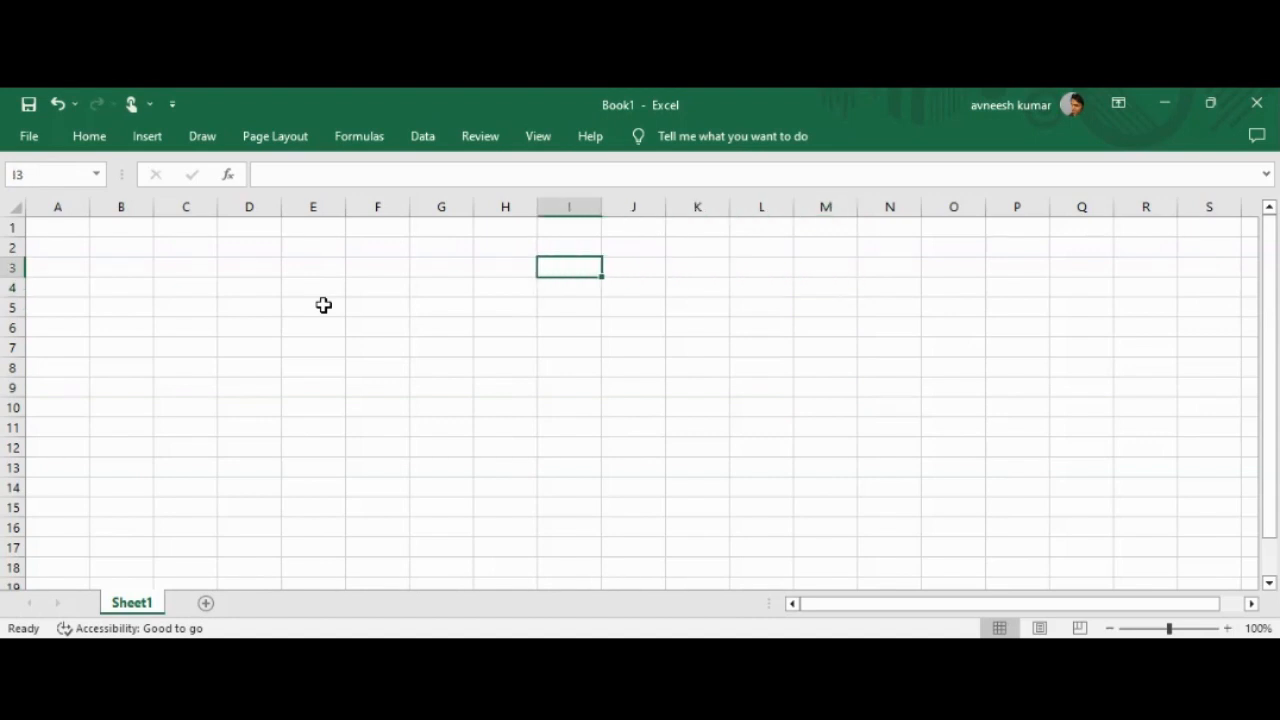
{"action": "key", "text": "Left"}
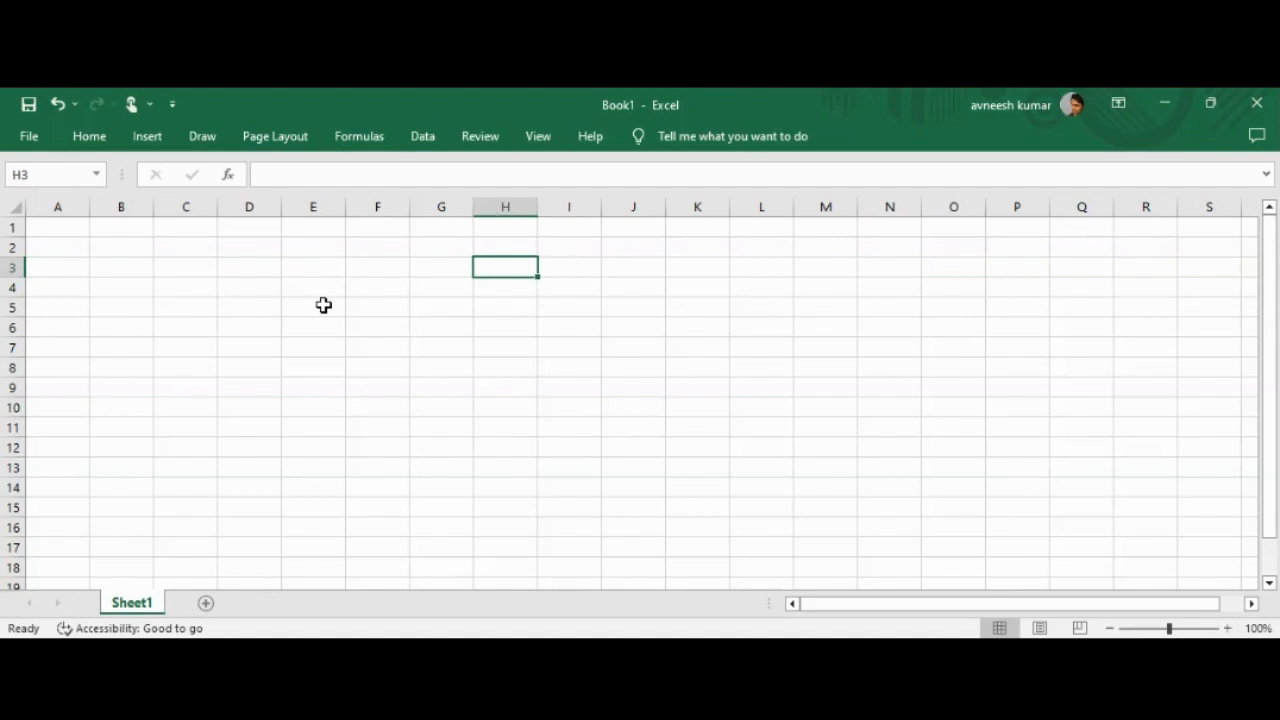
{"action": "key", "text": "Left"}
{"action": "key", "text": "Left"}
{"action": "key", "text": "Left"}
{"action": "key", "text": "Left"}
{"action": "key", "text": "Left"}
{"action": "key", "text": "Down"}
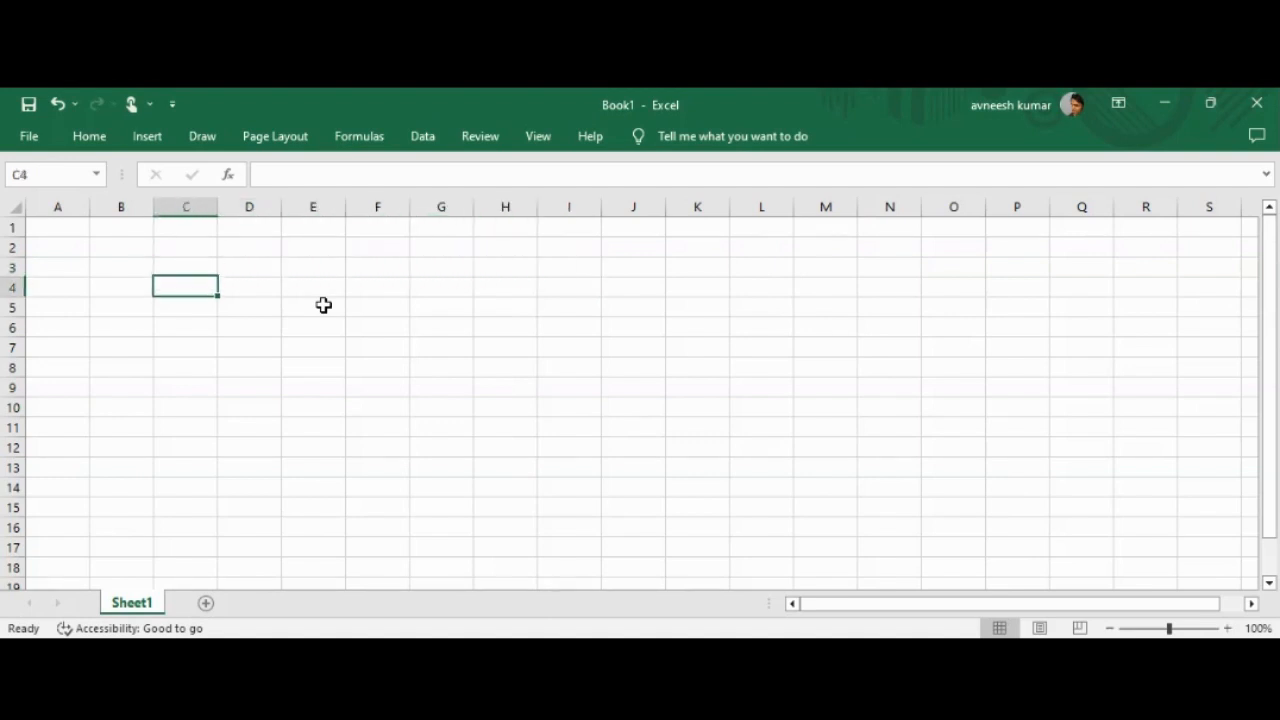
- Move the active cell up and down within column C, ending on C5
{"action": "key", "text": "Up"}
{"action": "key", "text": "Up"}
{"action": "key", "text": "Up"}
{"action": "key", "text": "Down"}
{"action": "key", "text": "Down"}
{"action": "key", "text": "Down"}
{"action": "key", "text": "Down"}
{"action": "key", "text": "Down"}
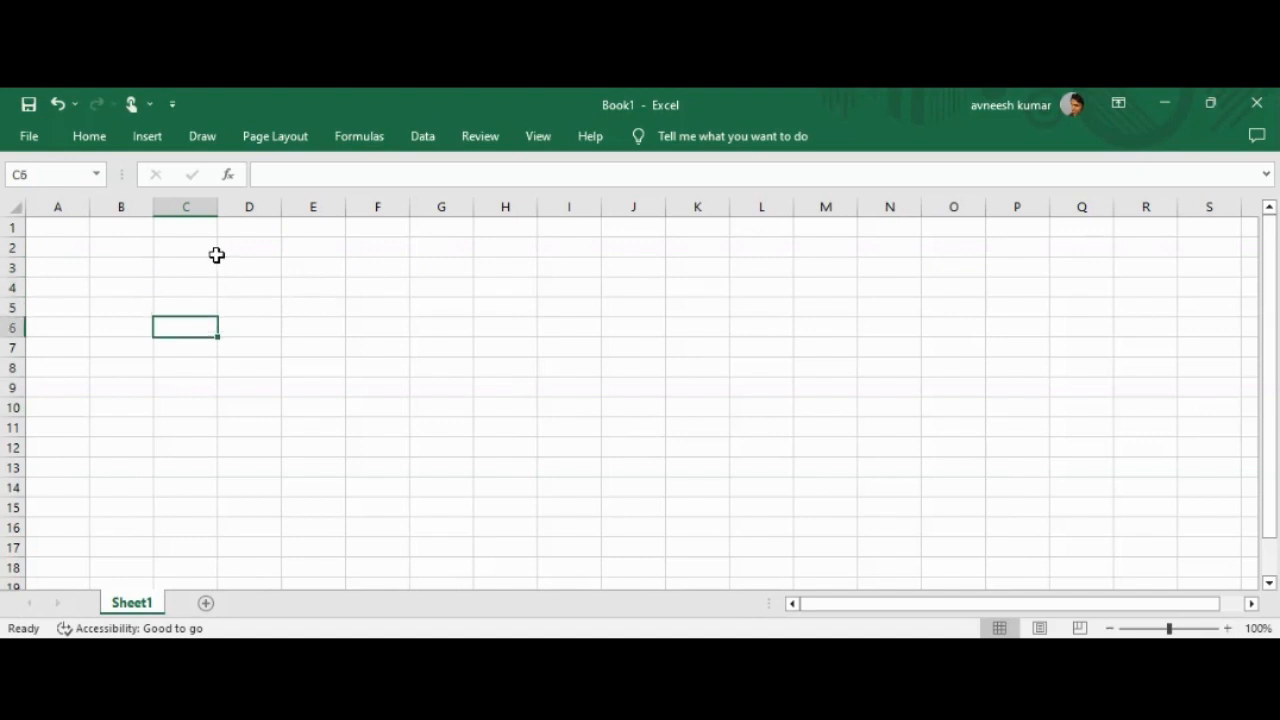
{"action": "key", "text": "Up"}
{"action": "key", "text": "Up"}
{"action": "key", "text": "Up"}
{"action": "key", "text": "Down"}
{"action": "key", "text": "Down"}
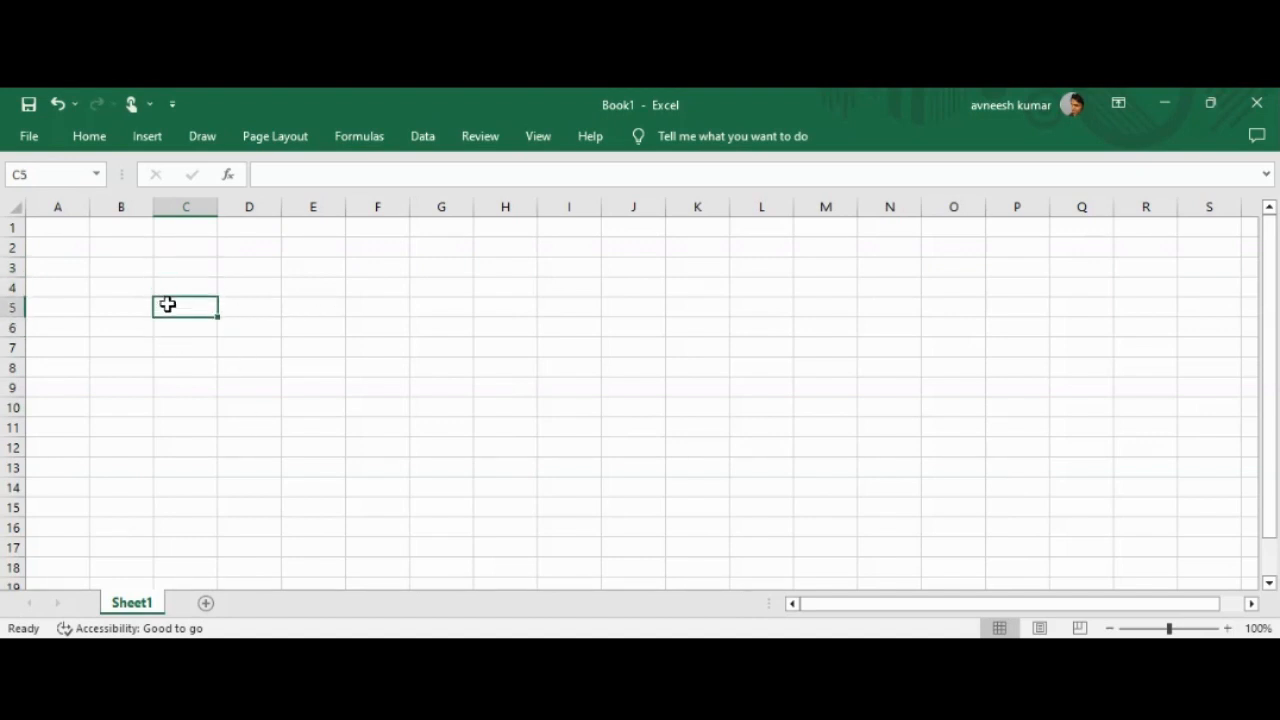
- Enter 1 in cell C4 and 2 in cell C5
{"action": "left_click", "coordinate": [184, 281]}
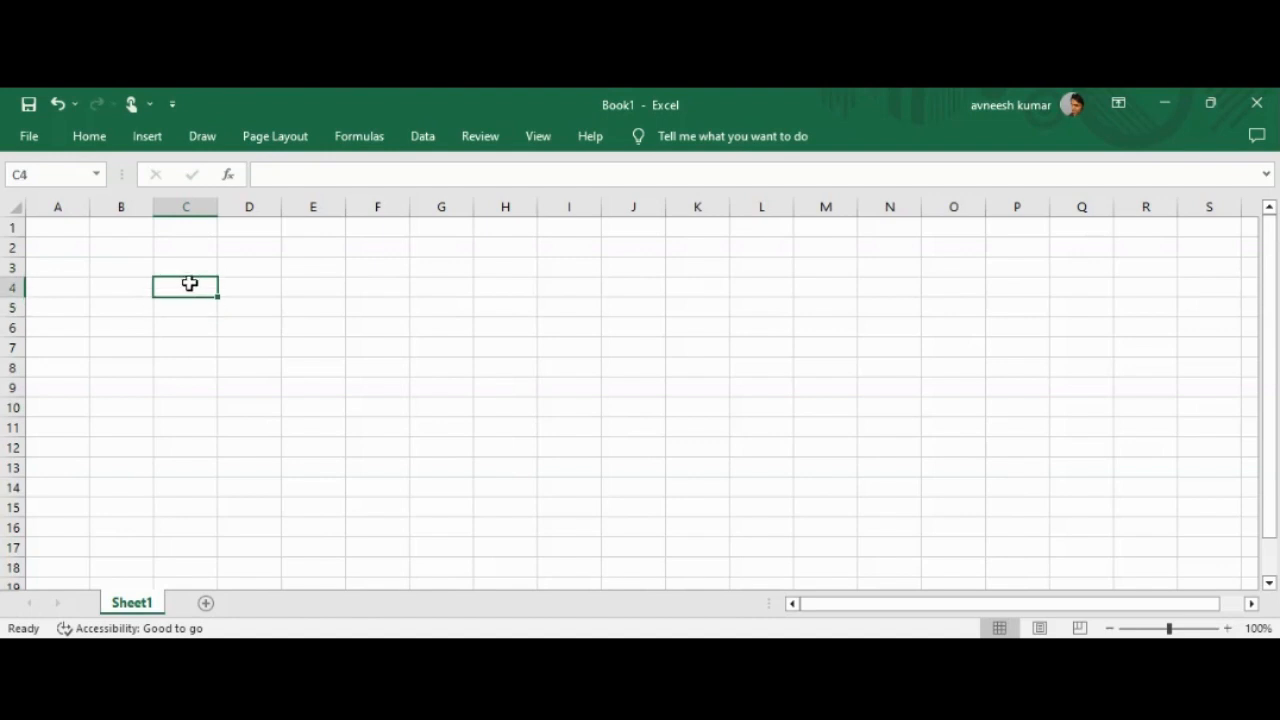
{"action": "type", "text": "1"}
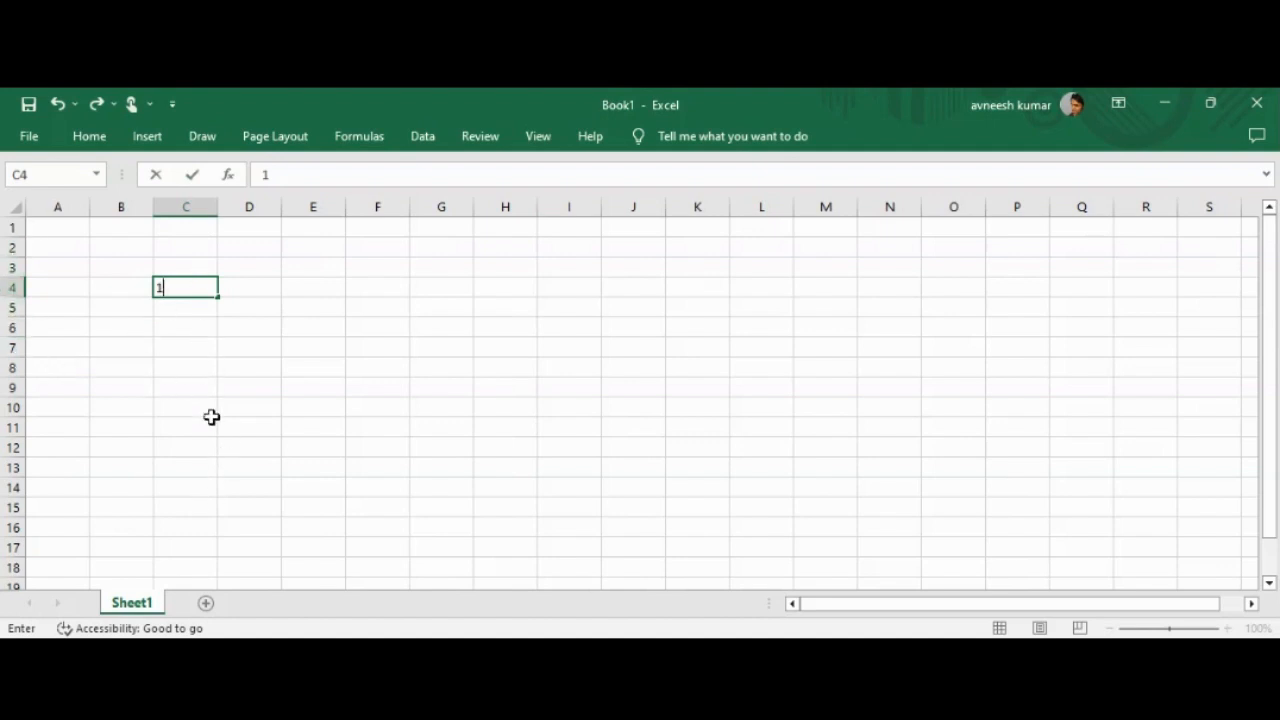
{"action": "key", "text": "Return"}
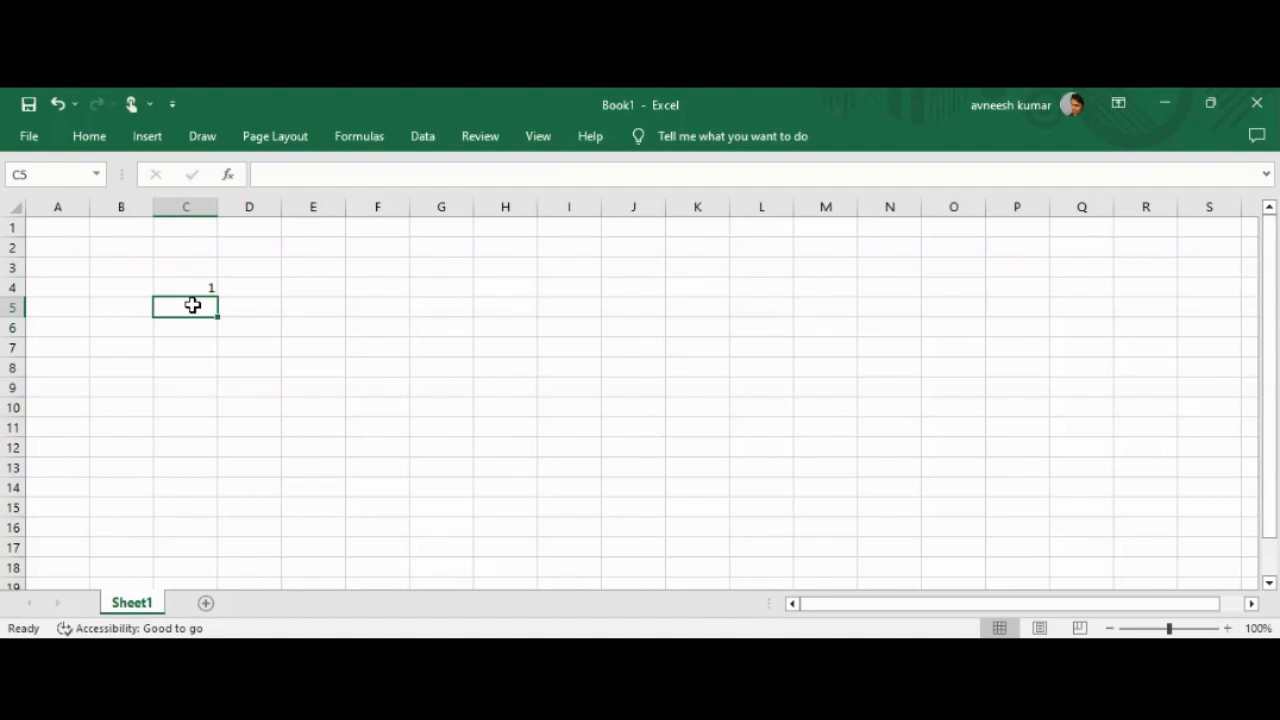
{"action": "type", "text": "2"}
{"action": "key", "text": "Return"}
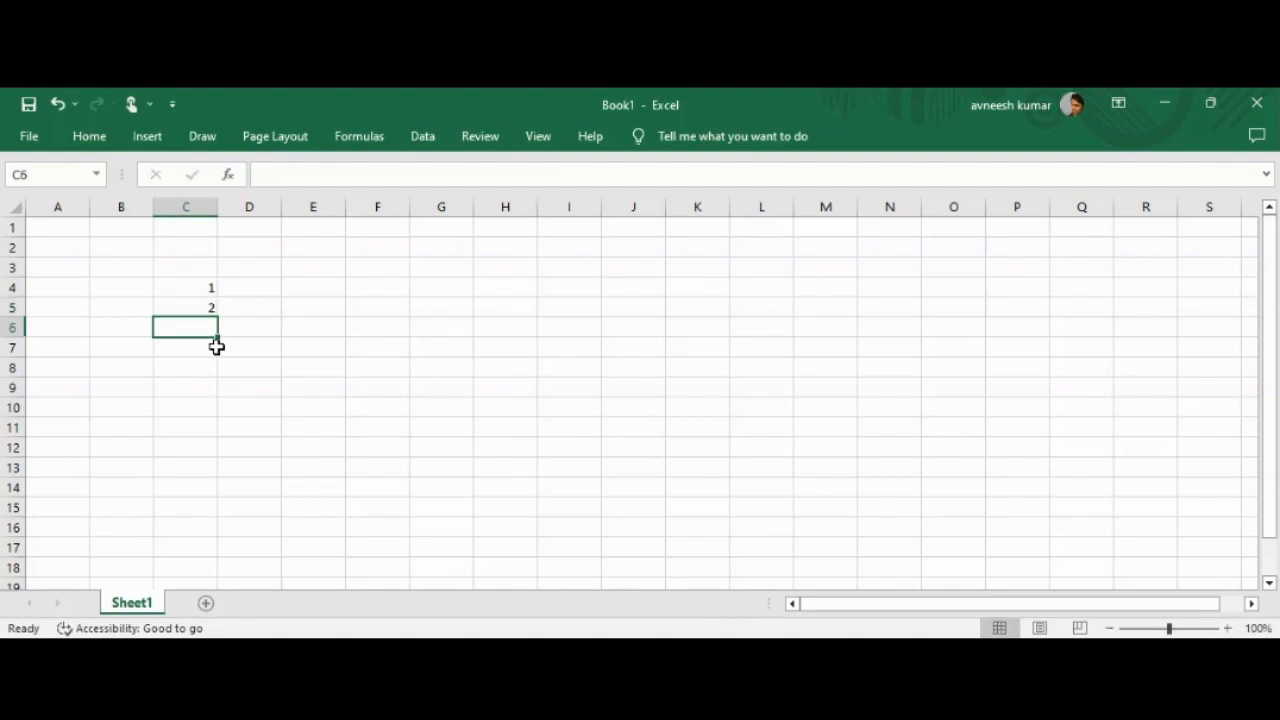
- Fill the value of C4 down the column through C10 and reselect C4
{"action": "left_click", "coordinate": [187, 288]}
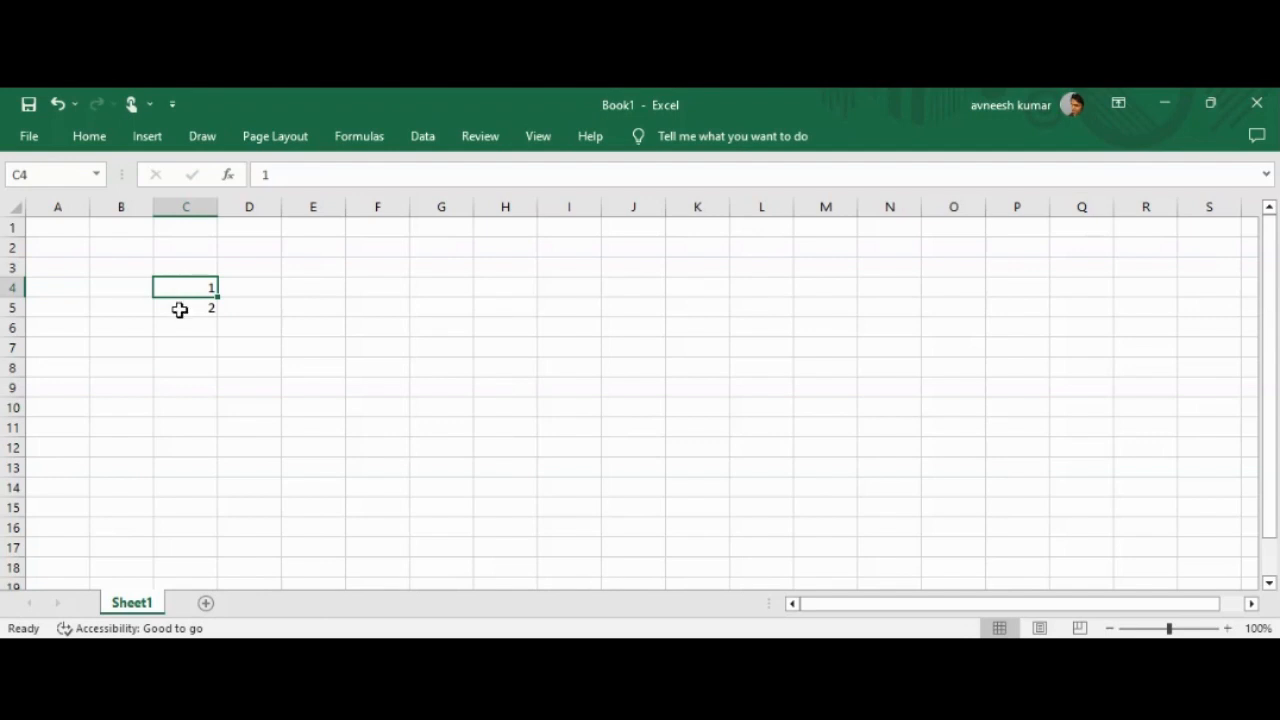
{"action": "left_click", "coordinate": [180, 309]}
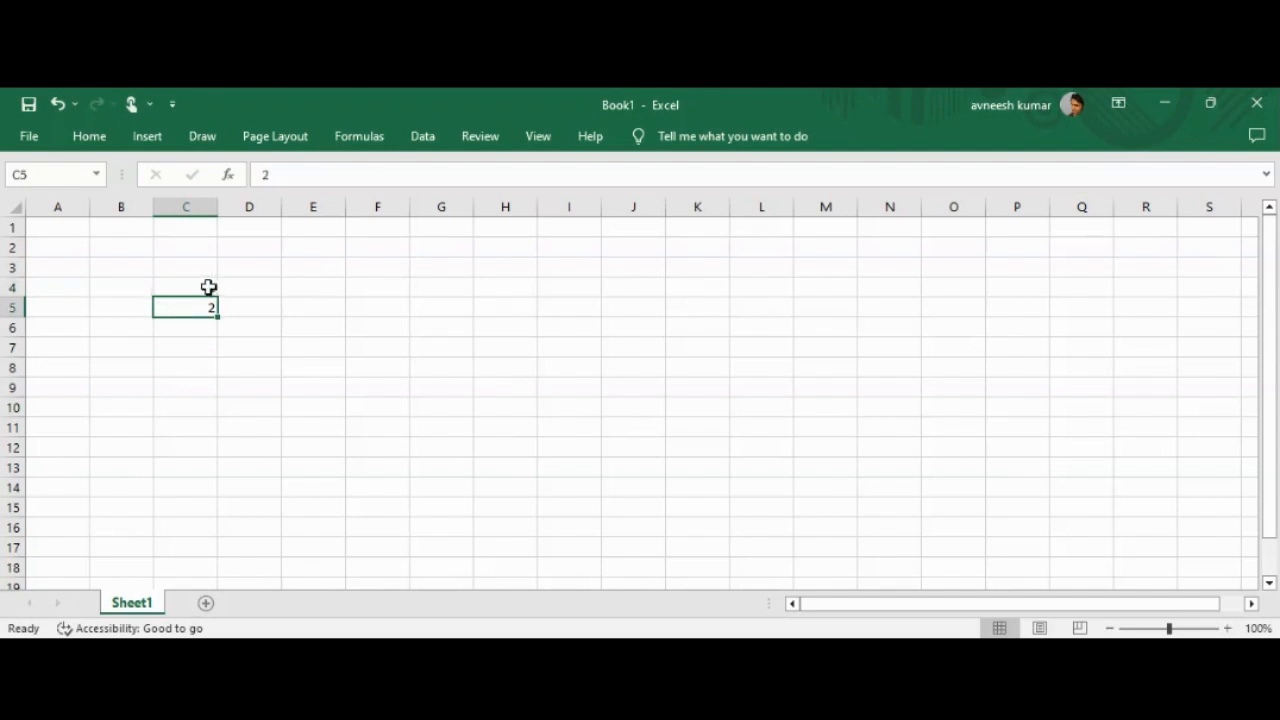
{"action": "left_click", "coordinate": [205, 288]}
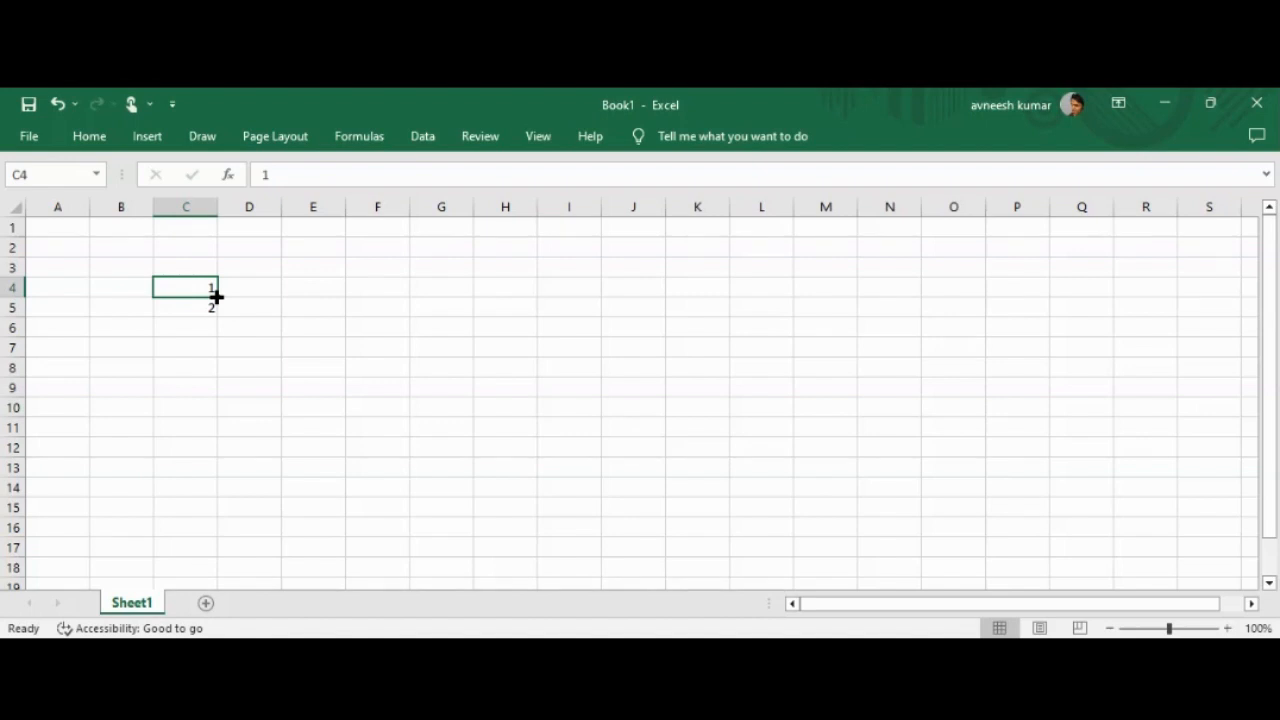
{"action": "left_click_drag", "start_coordinate": [216, 296], "coordinate": [216, 413]}
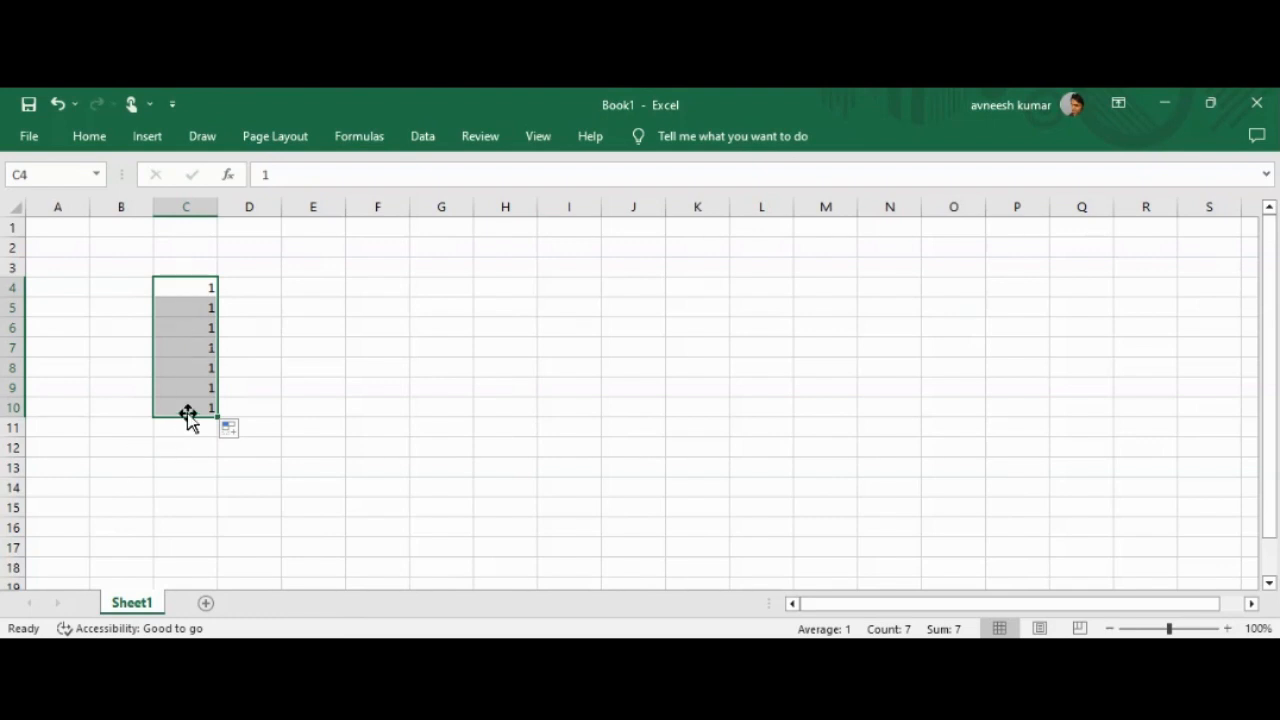
{"action": "left_click", "coordinate": [198, 290]}
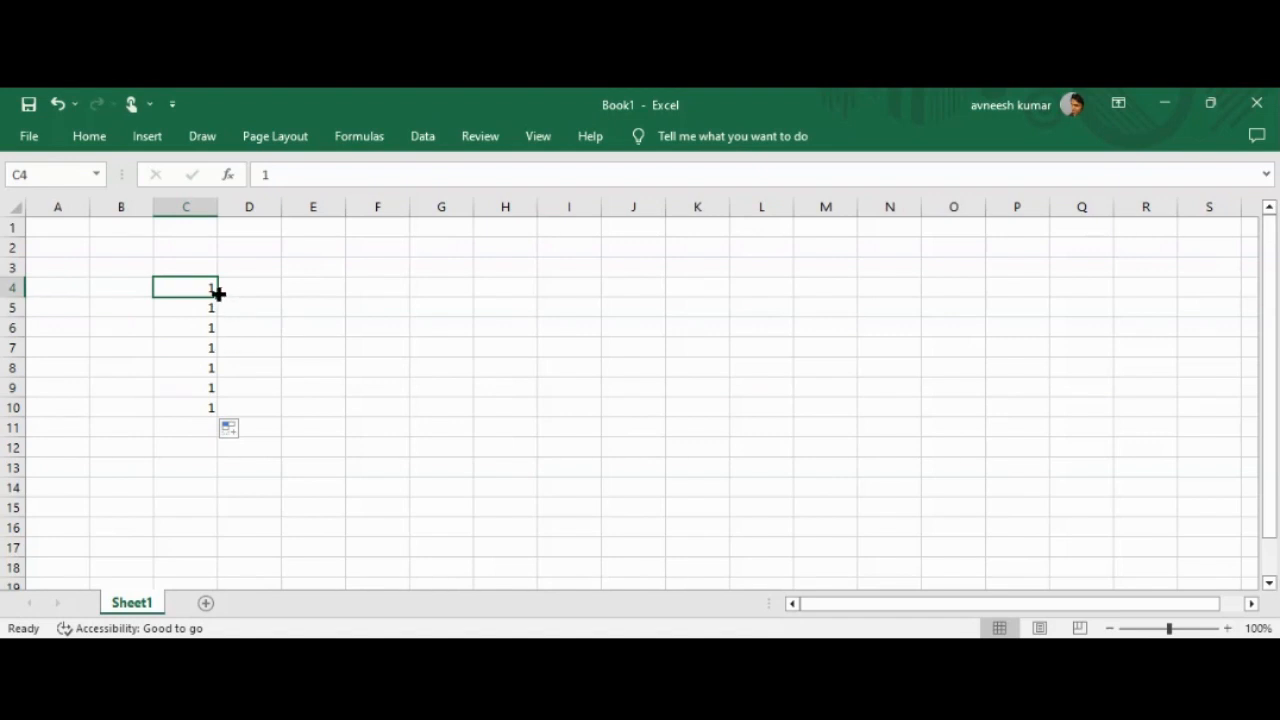
- Fill the value of C4 across row 4 to F4 and down to C10, and copy C4:C10 across through column F
{"action": "left_click_drag", "start_coordinate": [218, 292], "coordinate": [429, 297]}
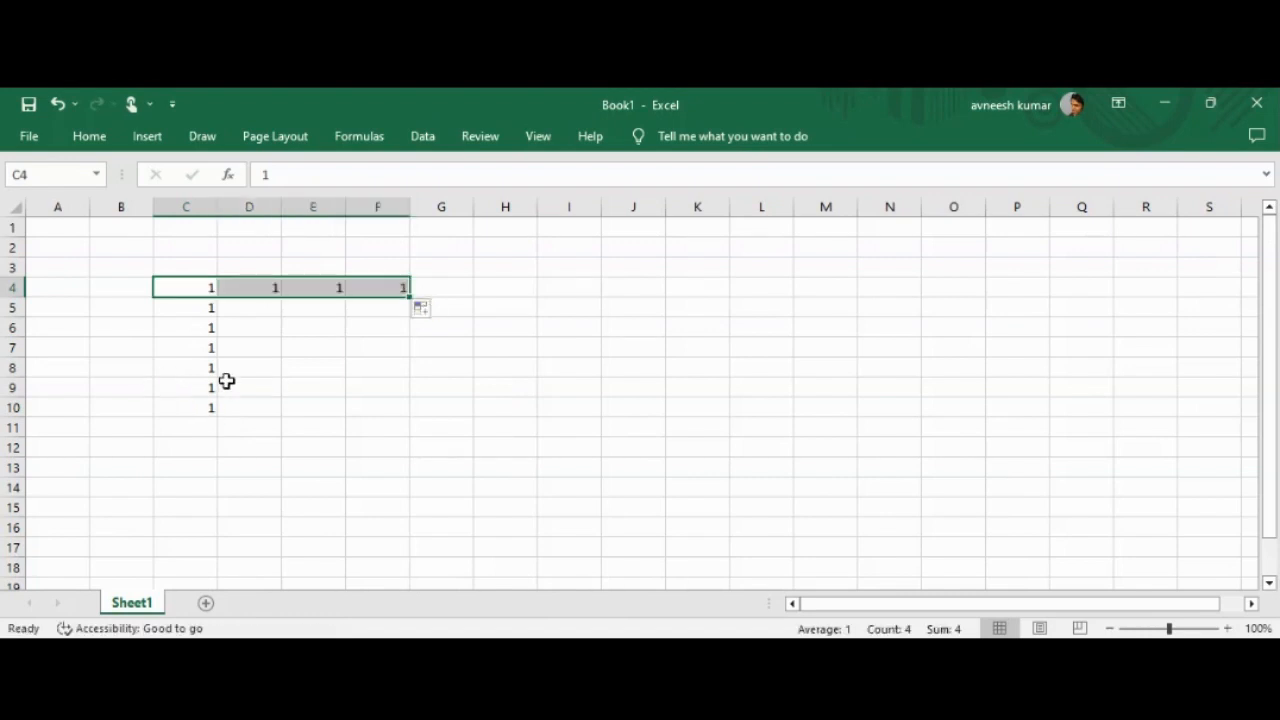
{"action": "left_click", "coordinate": [195, 289]}
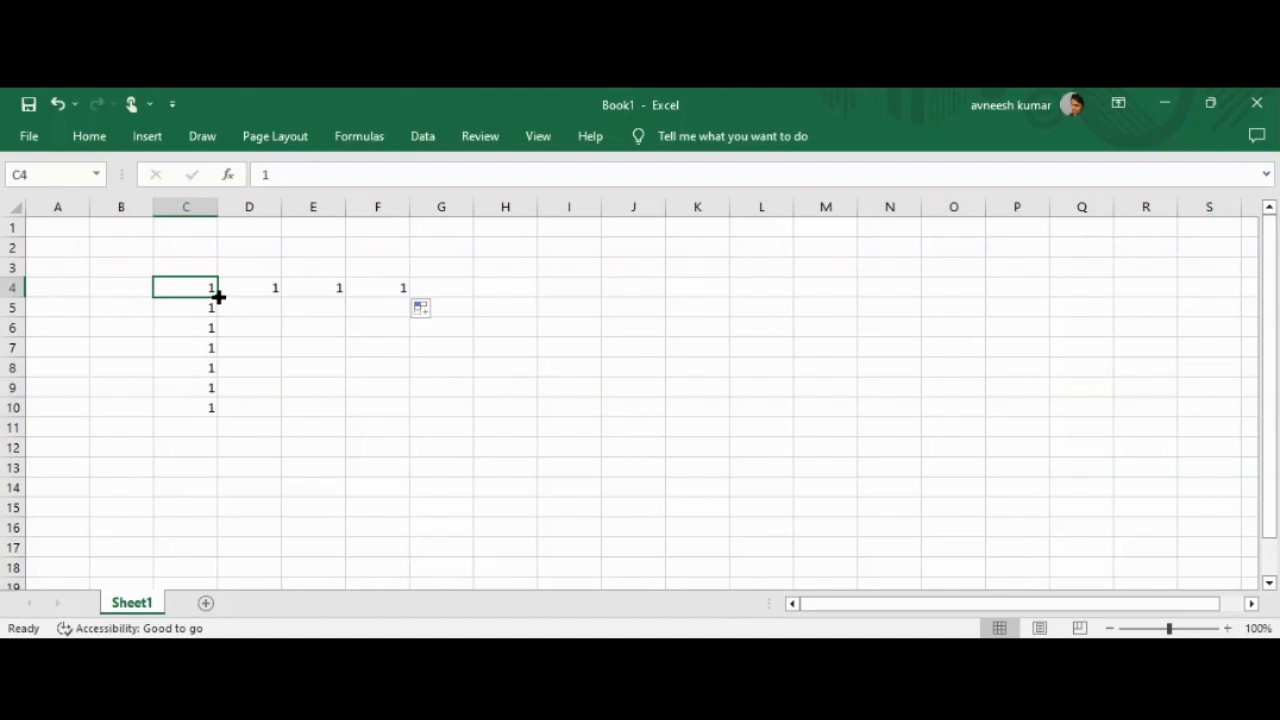
{"action": "left_click_drag", "start_coordinate": [218, 296], "coordinate": [217, 412]}
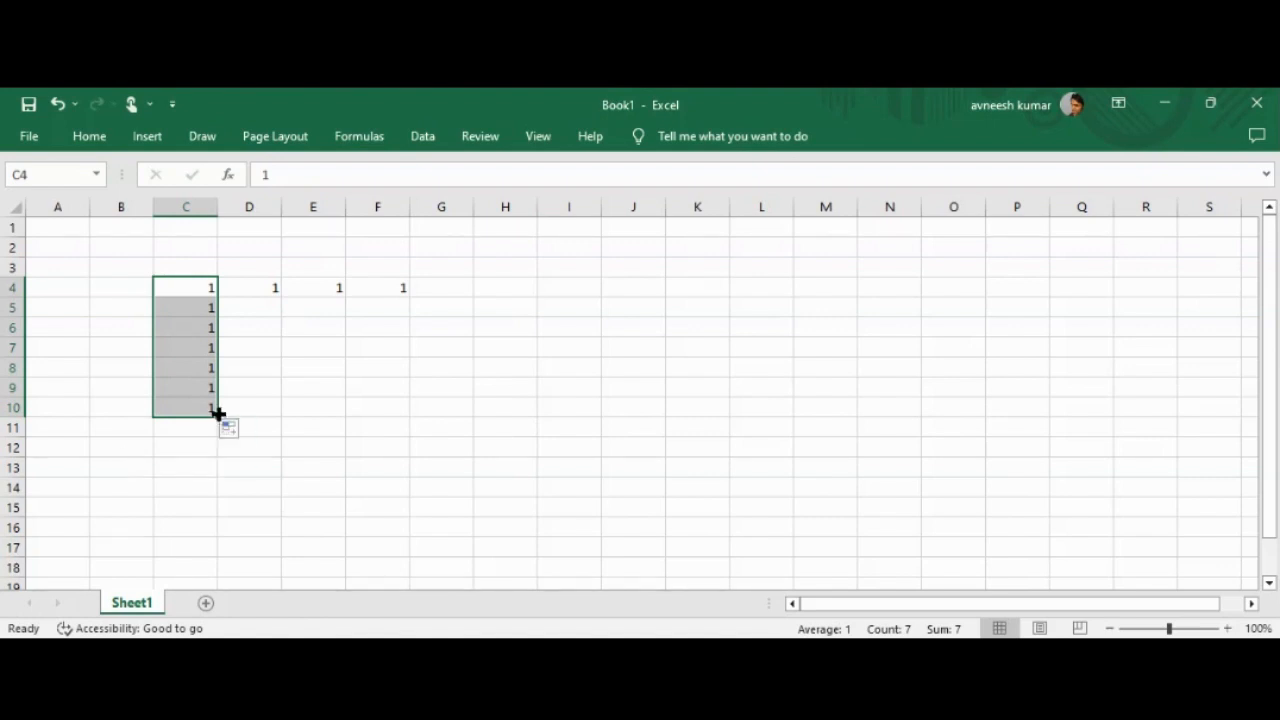
{"action": "left_click_drag", "start_coordinate": [218, 413], "coordinate": [420, 400]}
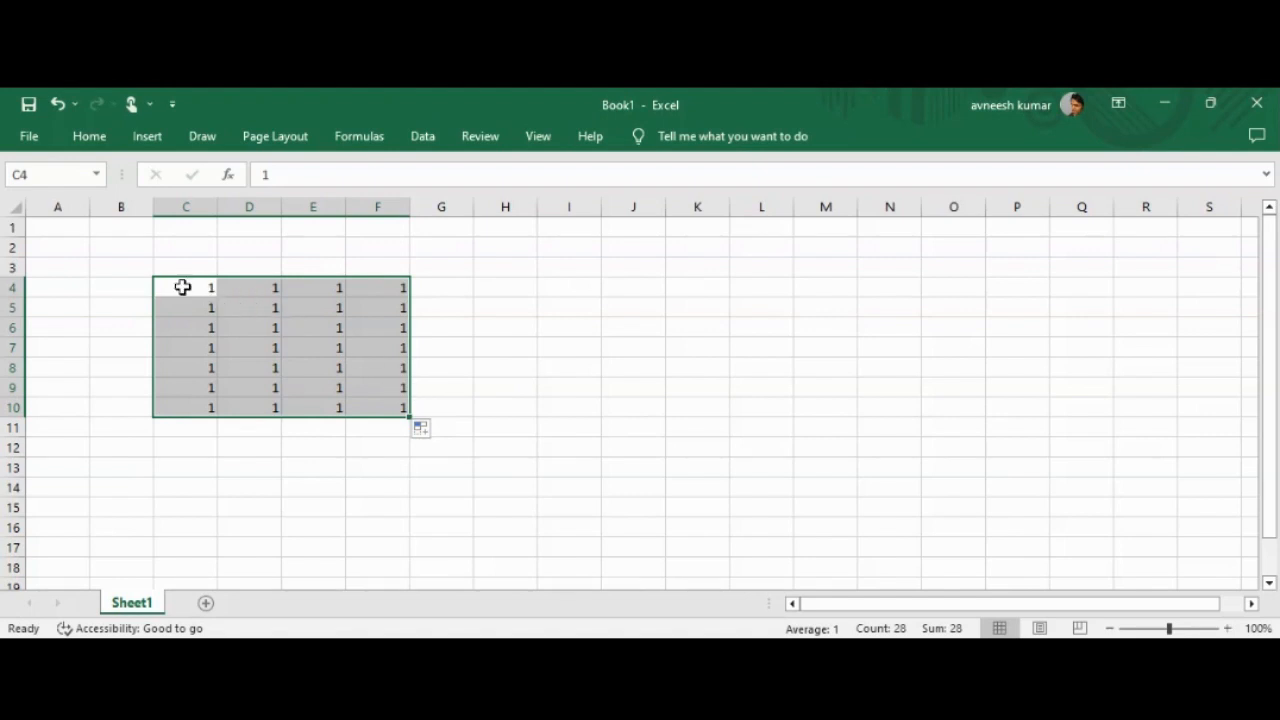
{"action": "left_click_drag", "start_coordinate": [180, 285], "coordinate": [195, 409]}
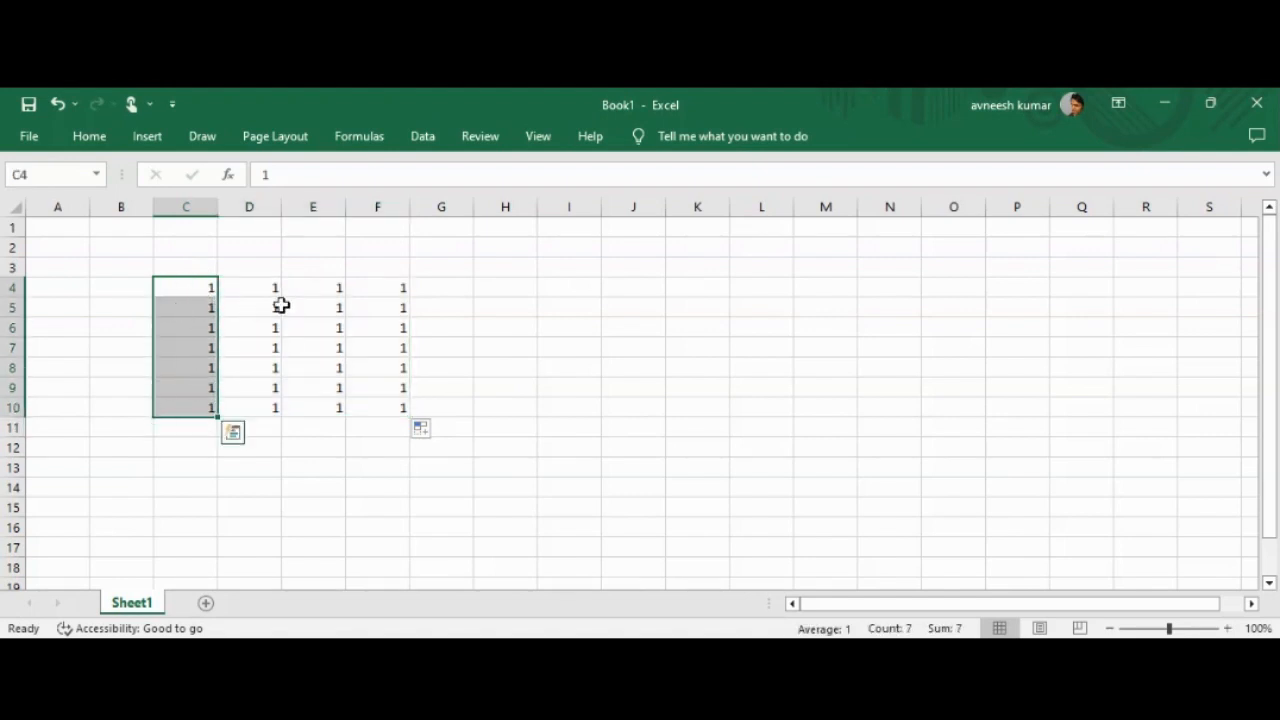
{"action": "left_click", "coordinate": [374, 366]}
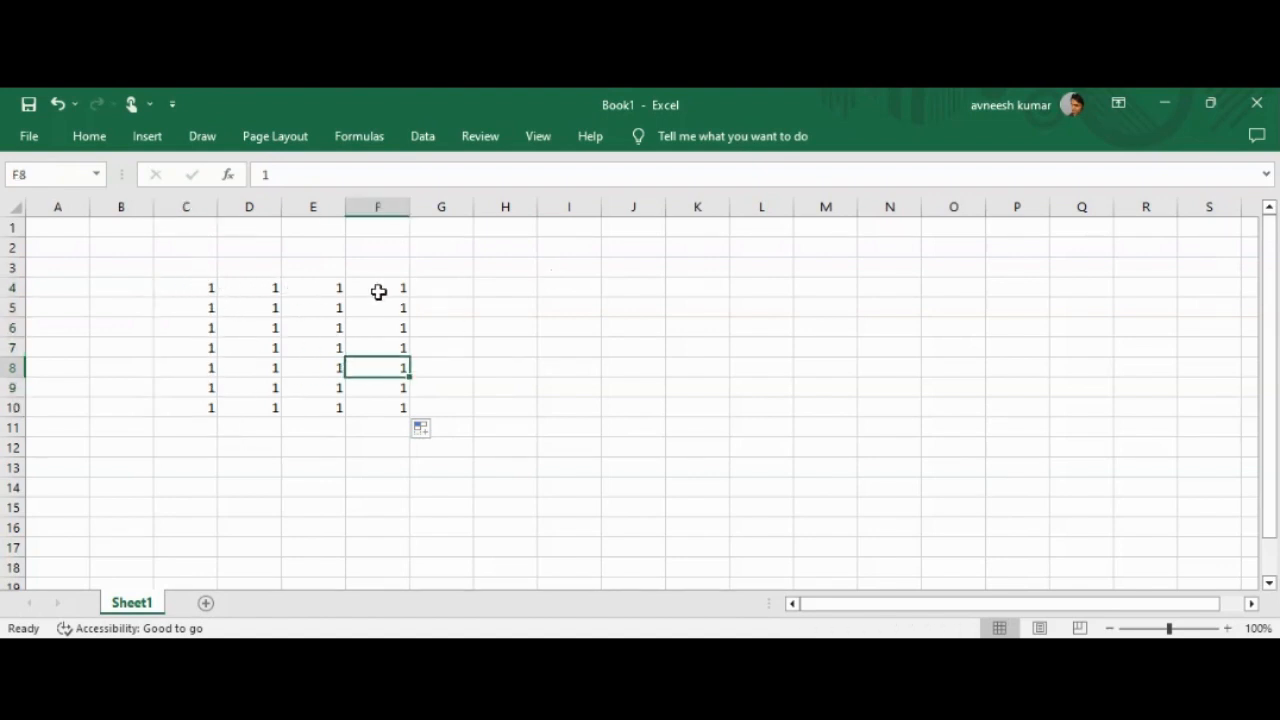
- Enter the formula =C4+D4+E4+F4 in cell G4
{"action": "left_click", "coordinate": [434, 289]}
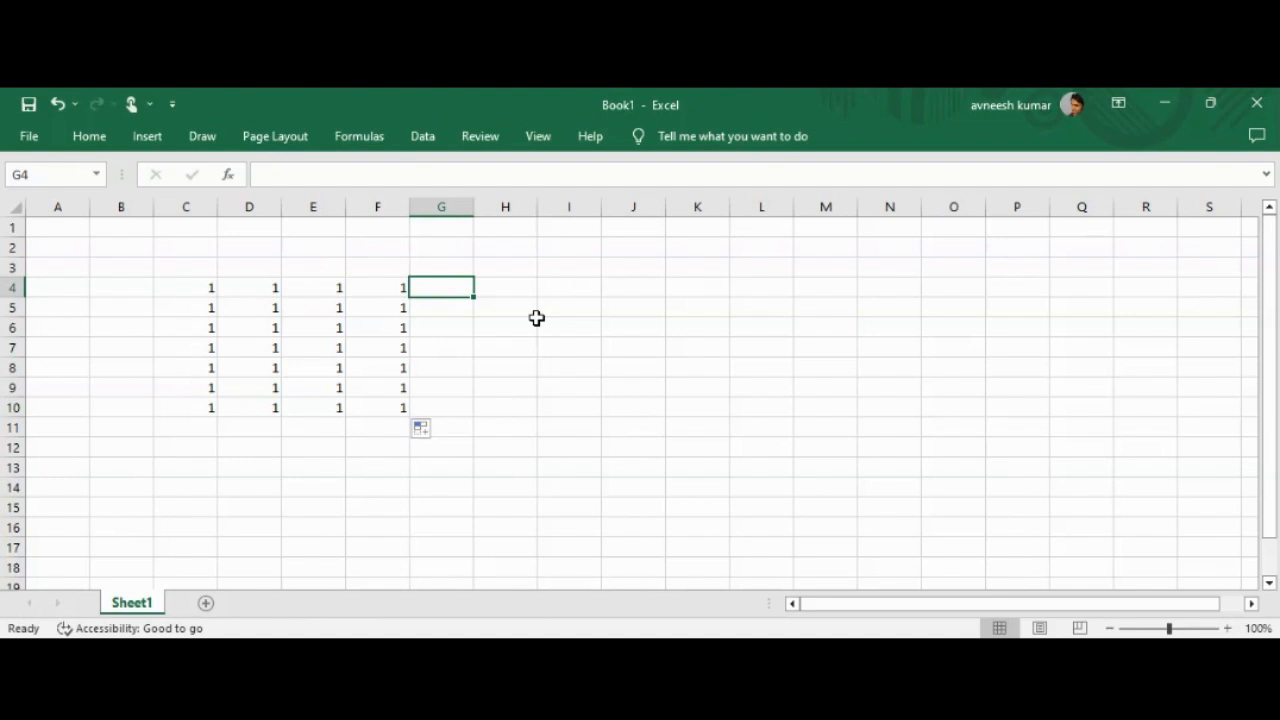
{"action": "type", "text": "="}
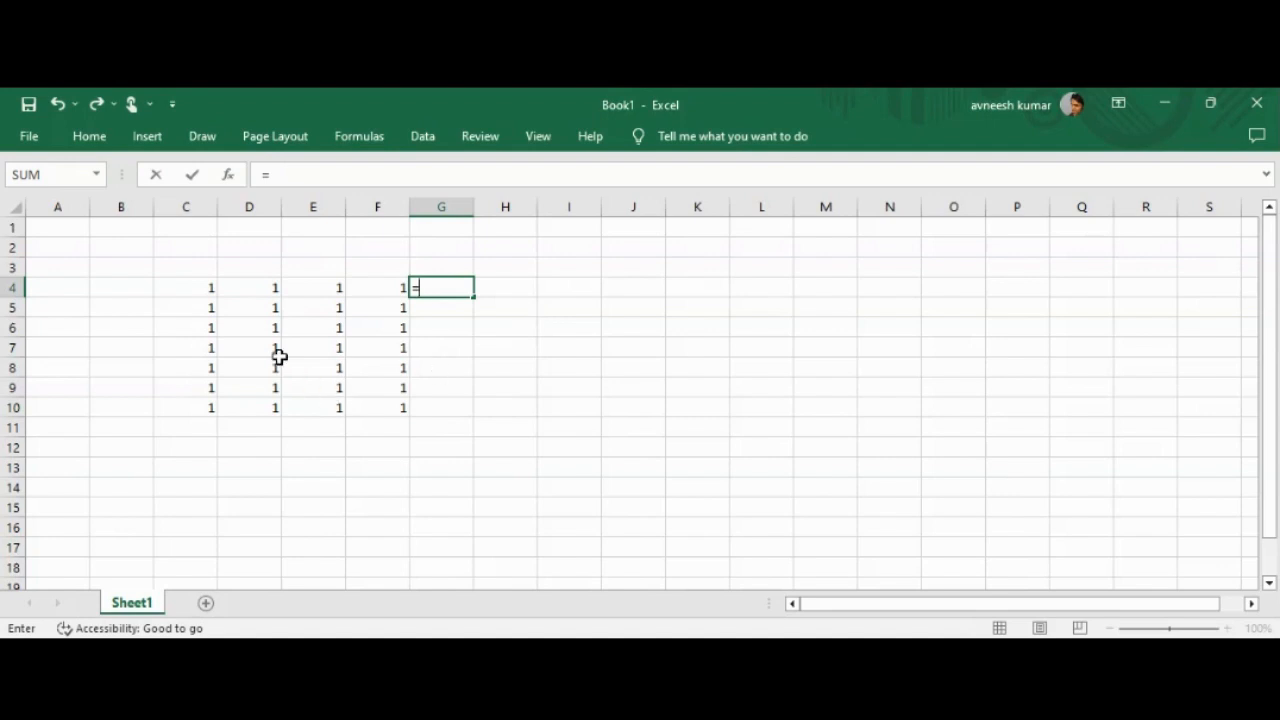
{"action": "left_click", "coordinate": [193, 292]}
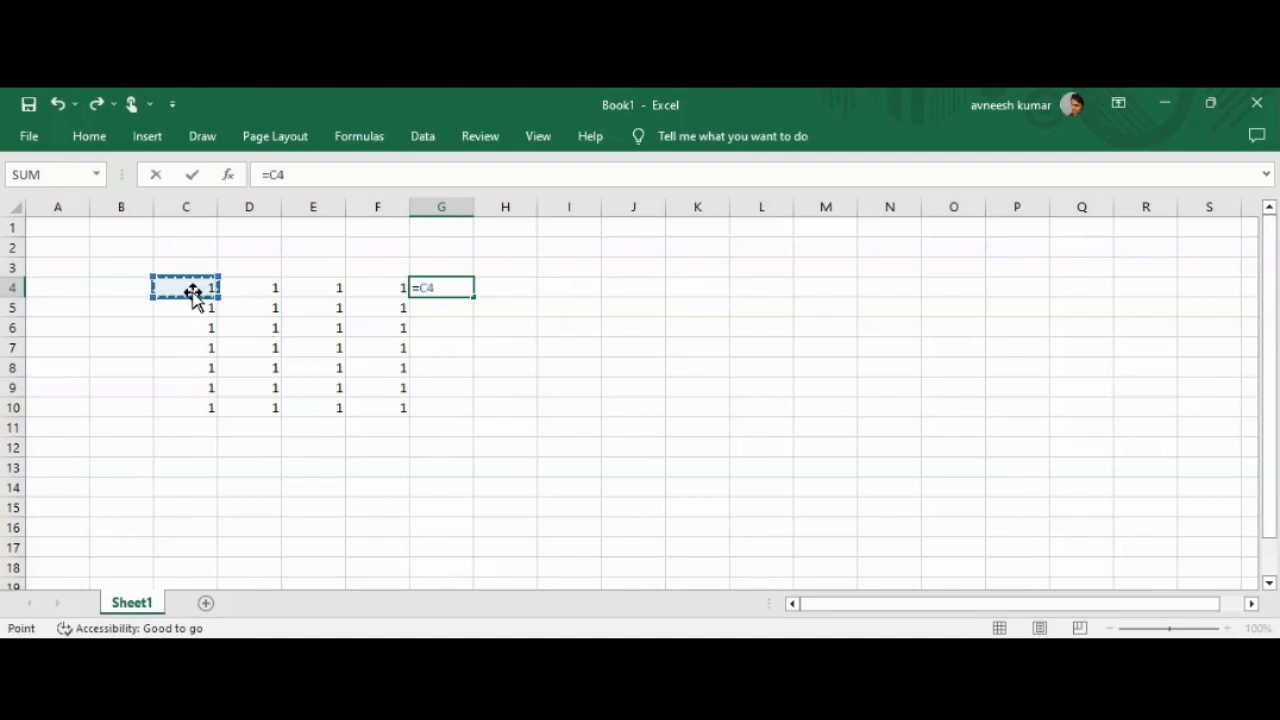
{"action": "type", "text": "+"}
{"action": "left_click", "coordinate": [256, 290]}
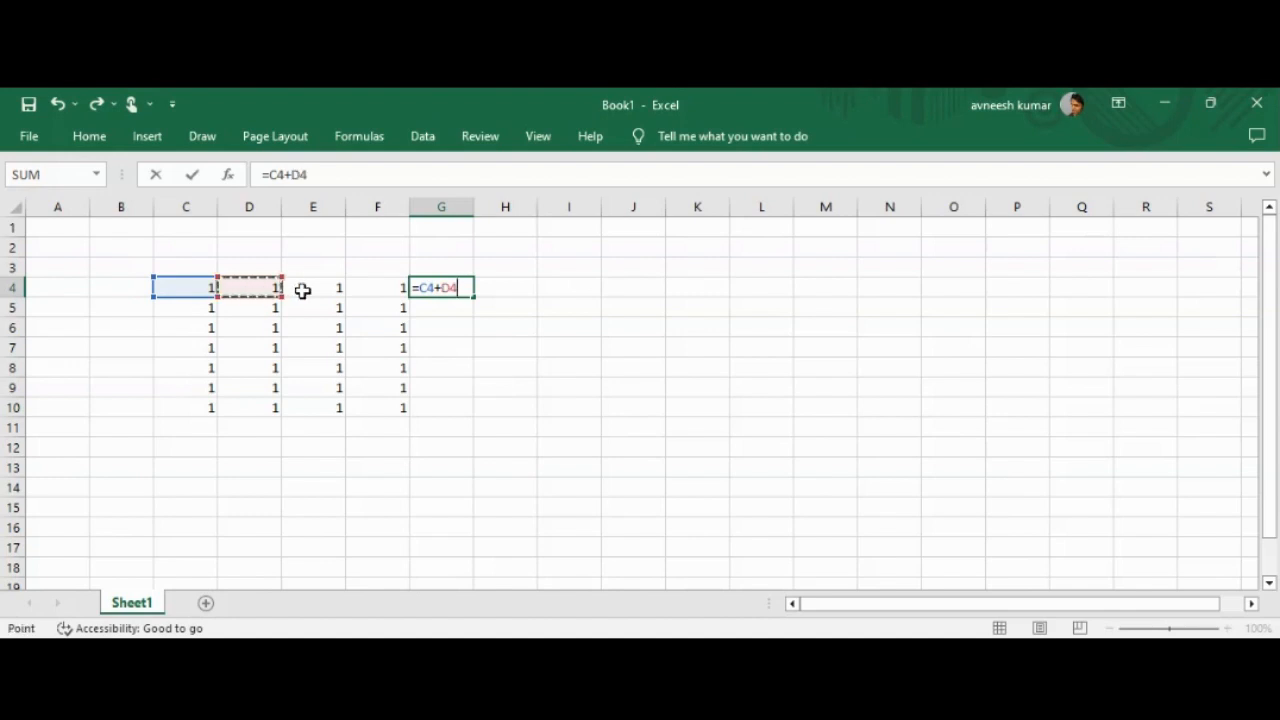
{"action": "type", "text": "+"}
{"action": "left_click", "coordinate": [328, 287]}
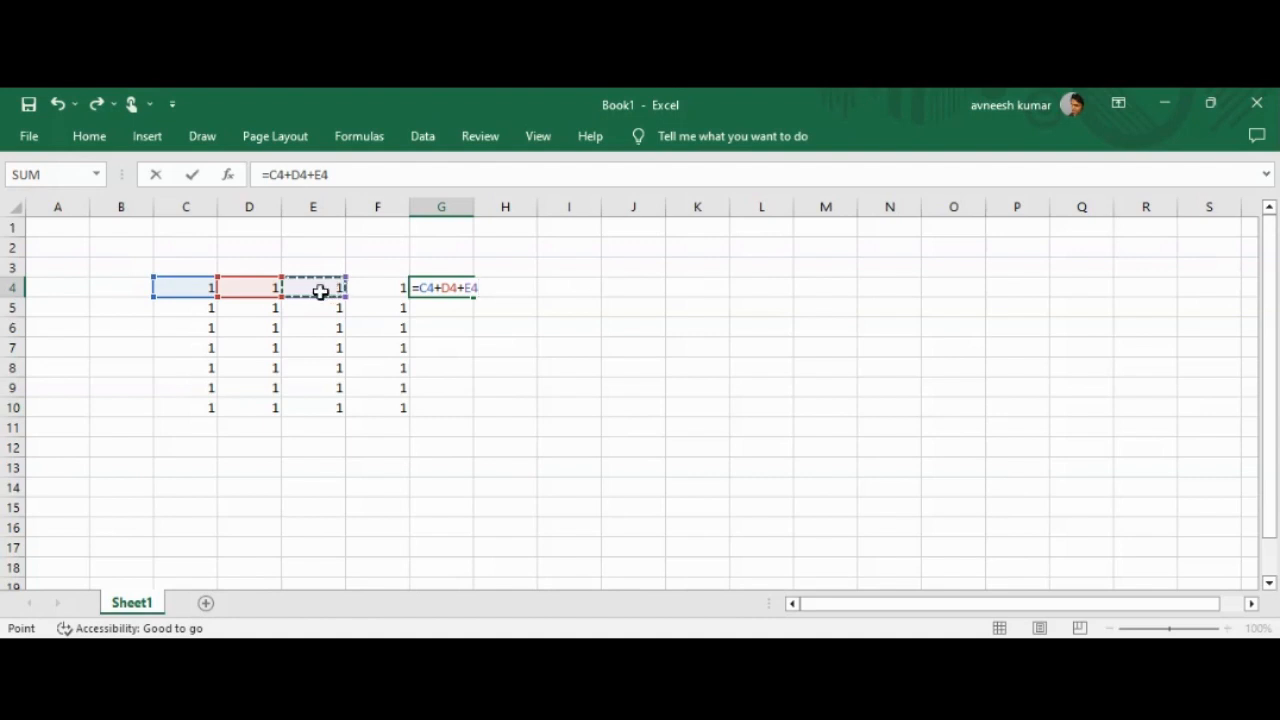
{"action": "type", "text": "+"}
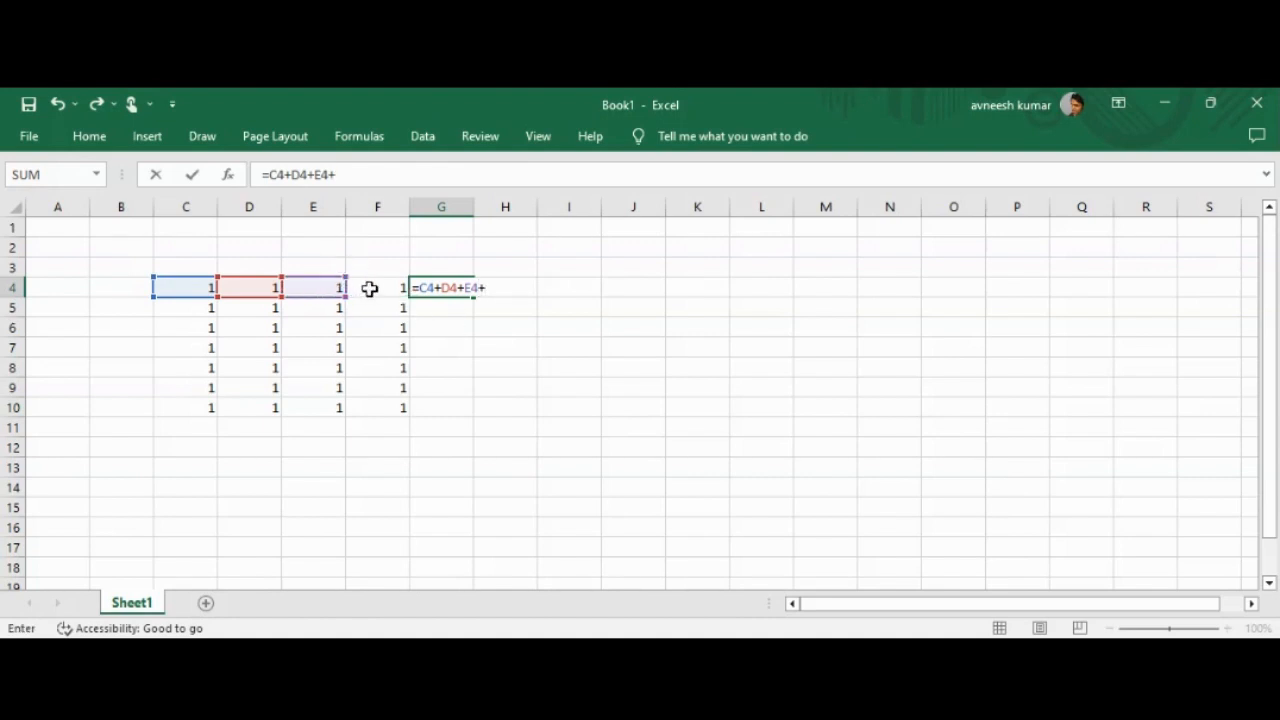
{"action": "left_click", "coordinate": [369, 288]}
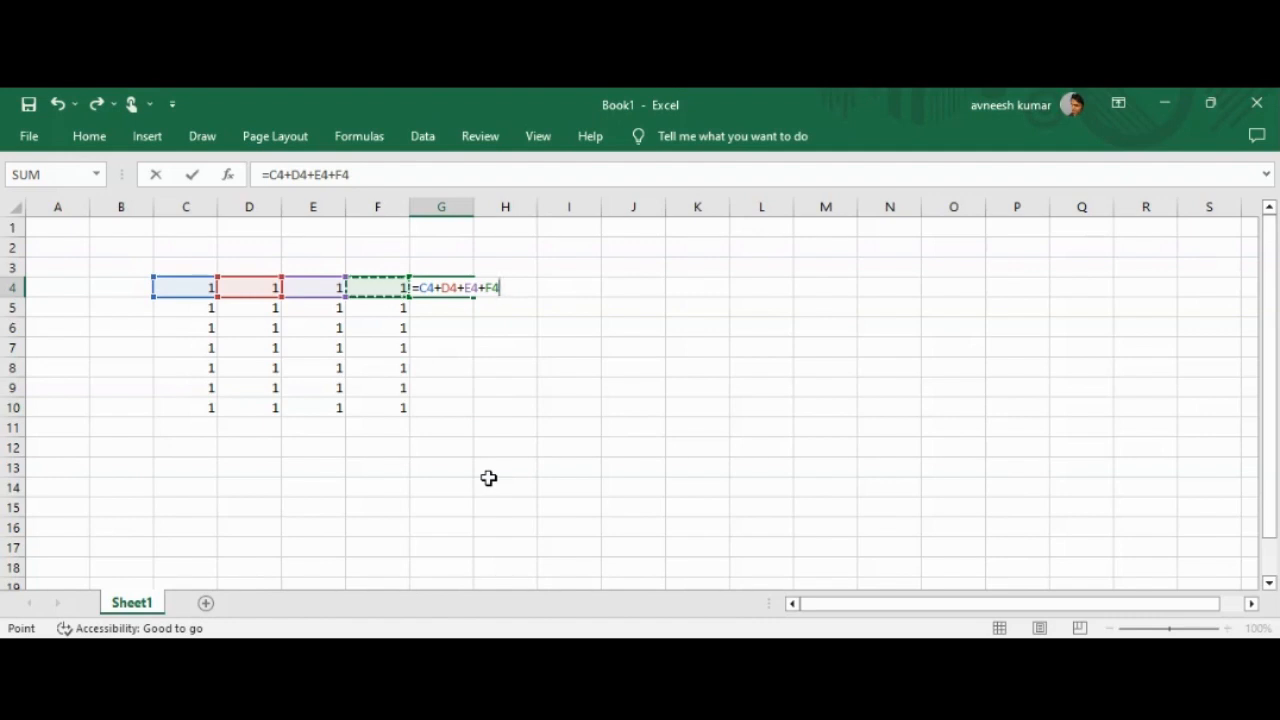
{"action": "key", "text": "Return"}
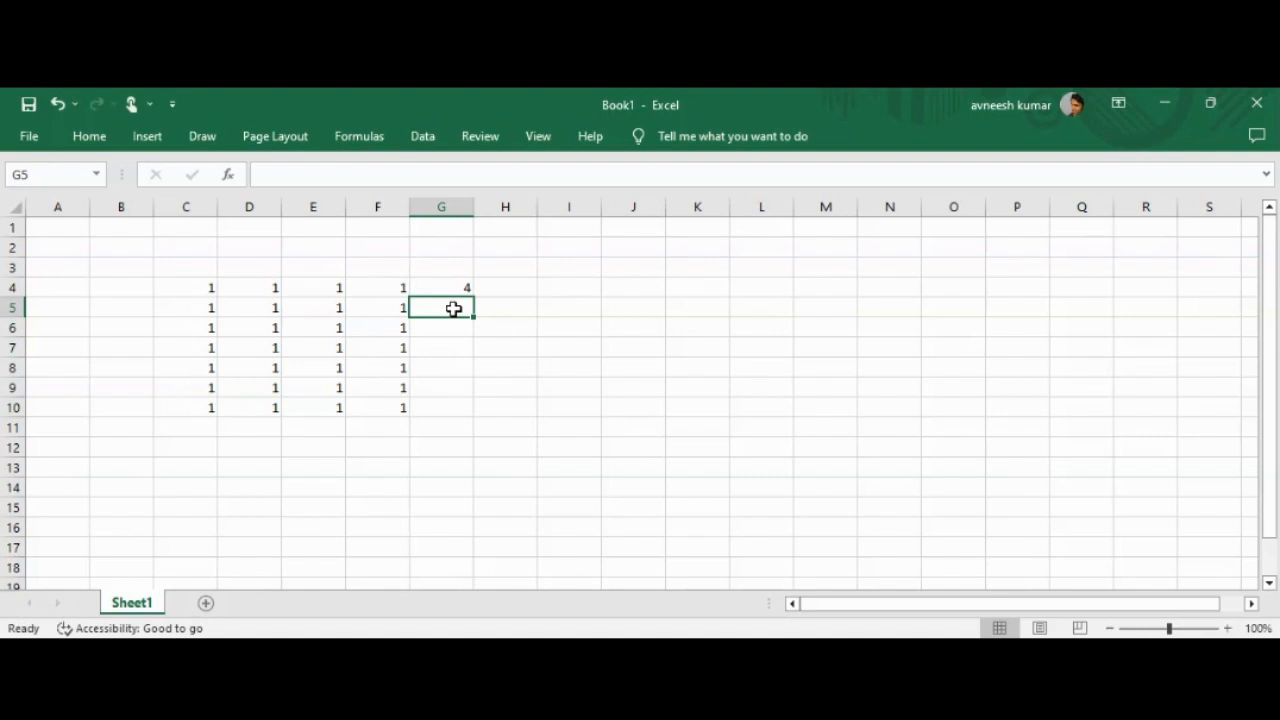
- Enter =SUM(C5:F5) in cell G5 and compare the formulas in G4 and G5
{"action": "type", "text": "="}
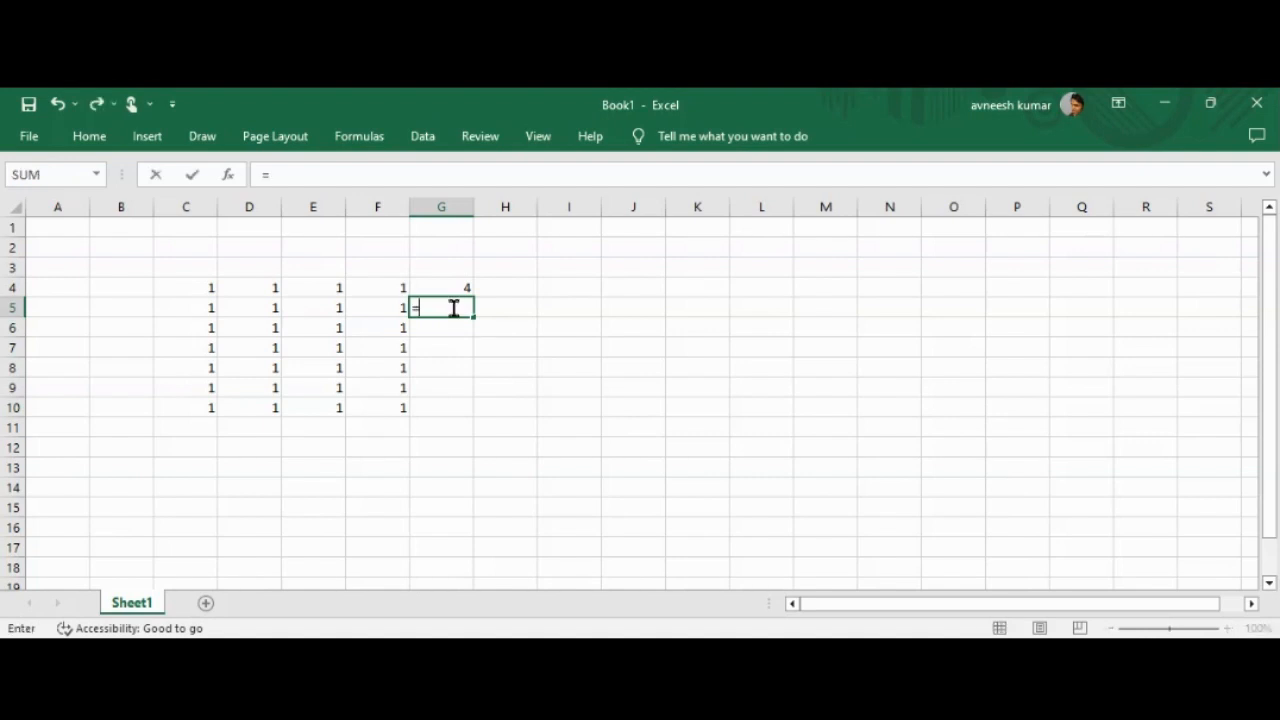
{"action": "type", "text": "SUM("}
{"action": "left_click_drag", "start_coordinate": [195, 311], "coordinate": [360, 310]}
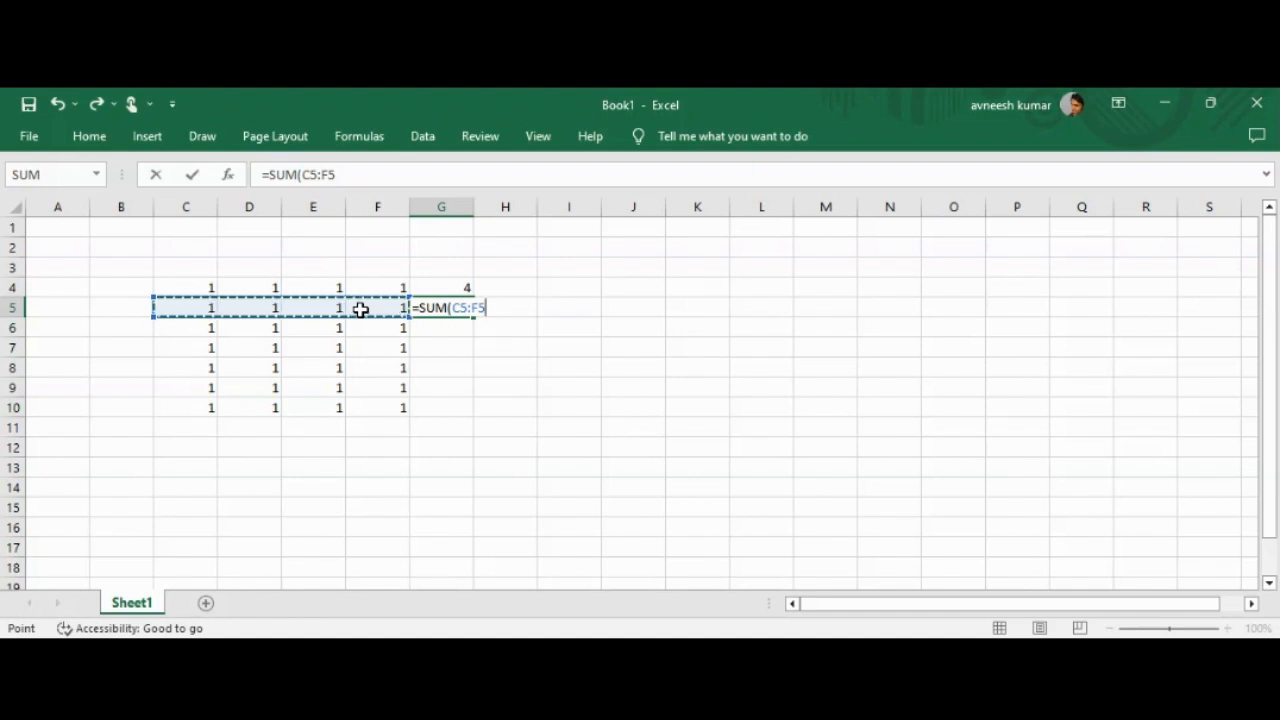
{"action": "type", "text": ")"}
{"action": "key", "text": "Return"}
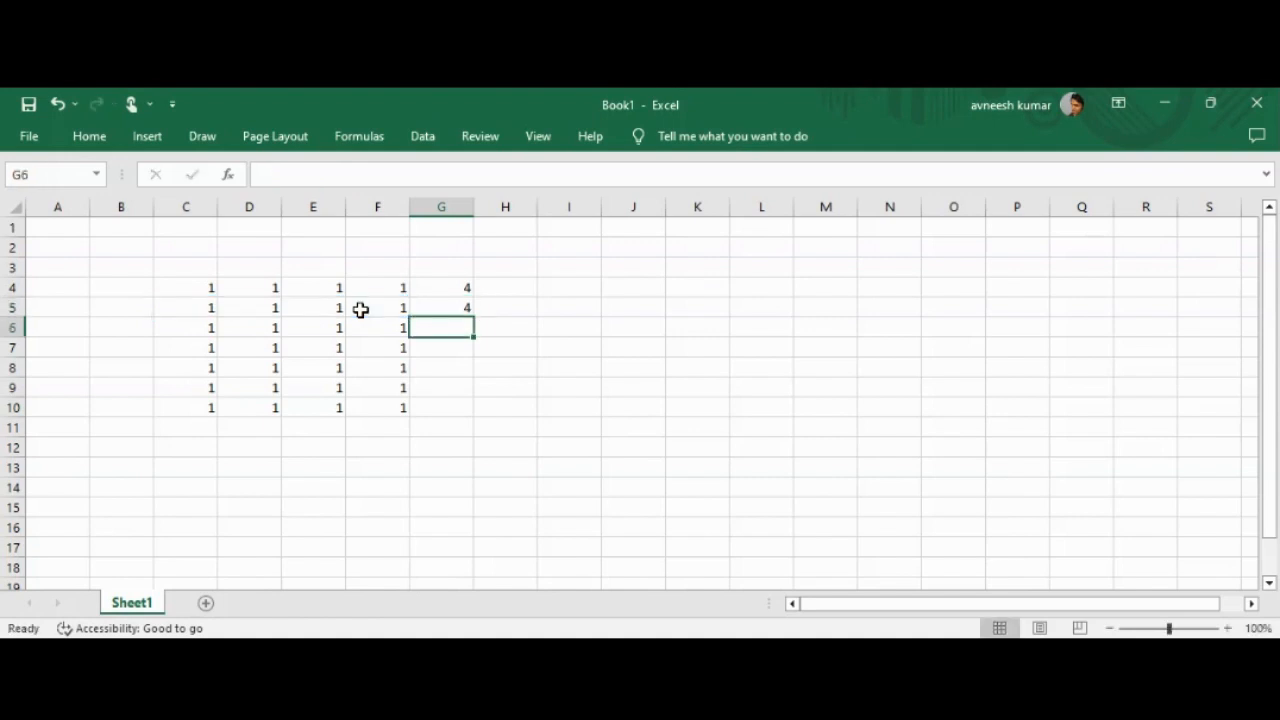
{"action": "left_click", "coordinate": [447, 289]}
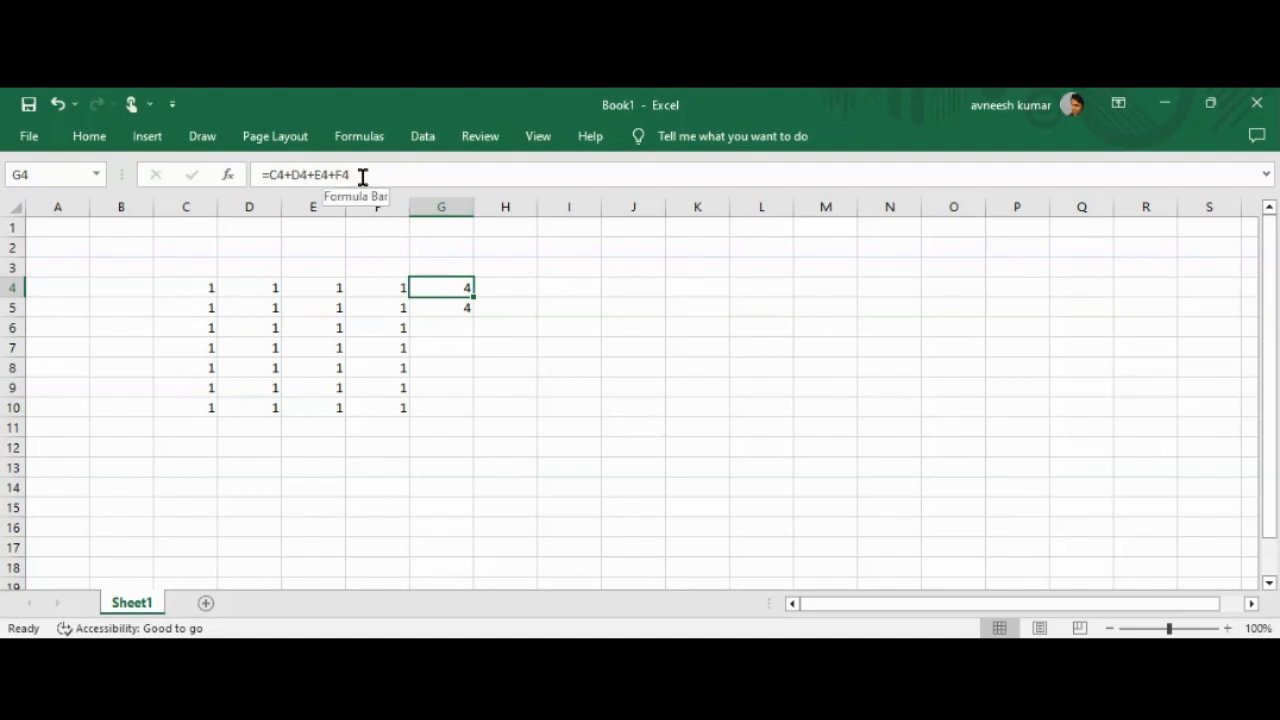
{"action": "left_click", "coordinate": [441, 310]}
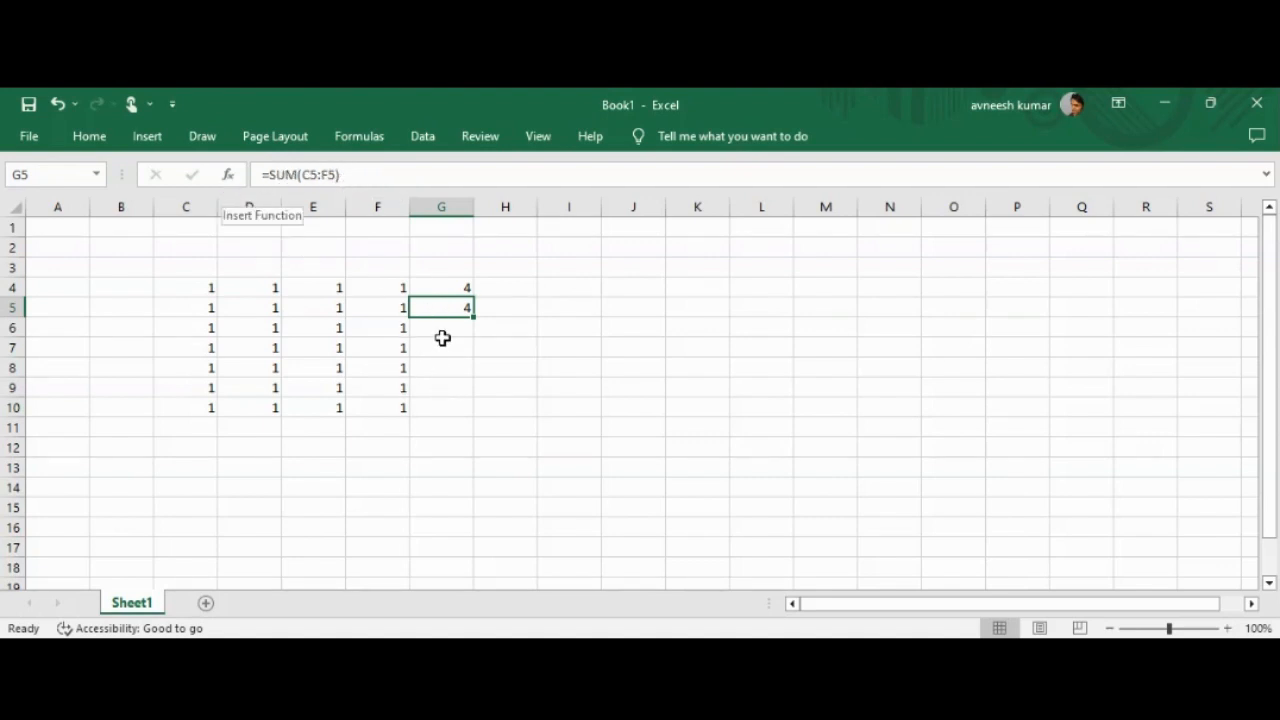
- Search the available functions for SUBTRACT from cell G6 and close the search without inserting one
{"action": "left_click", "coordinate": [436, 330]}
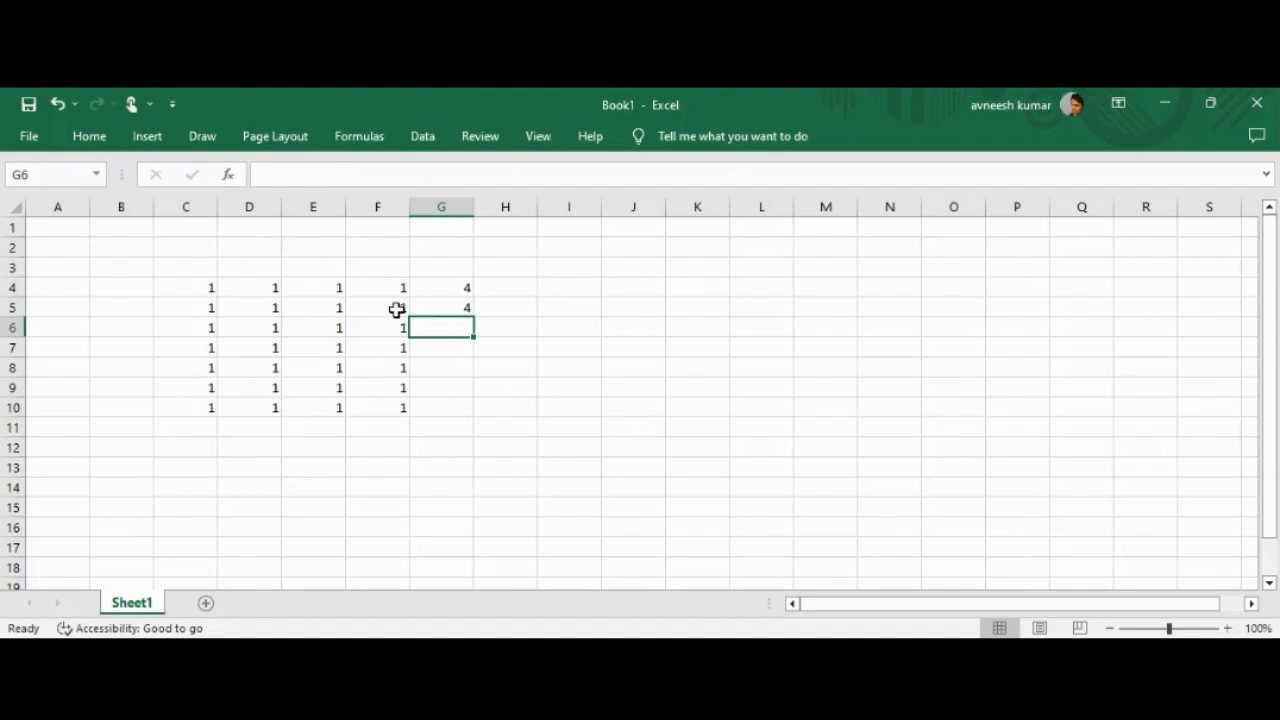
{"action": "left_click", "coordinate": [229, 178]}
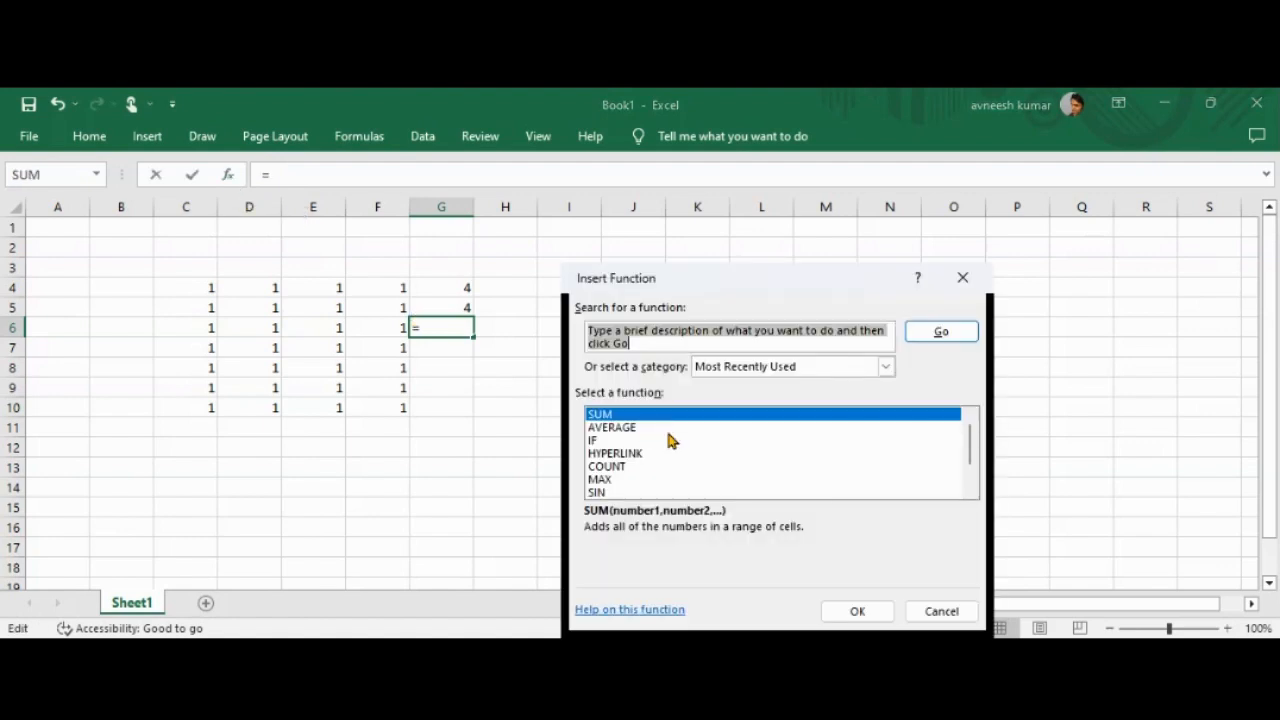
{"action": "left_click", "coordinate": [663, 336]}
{"action": "type", "text": "SUBTRACT"}
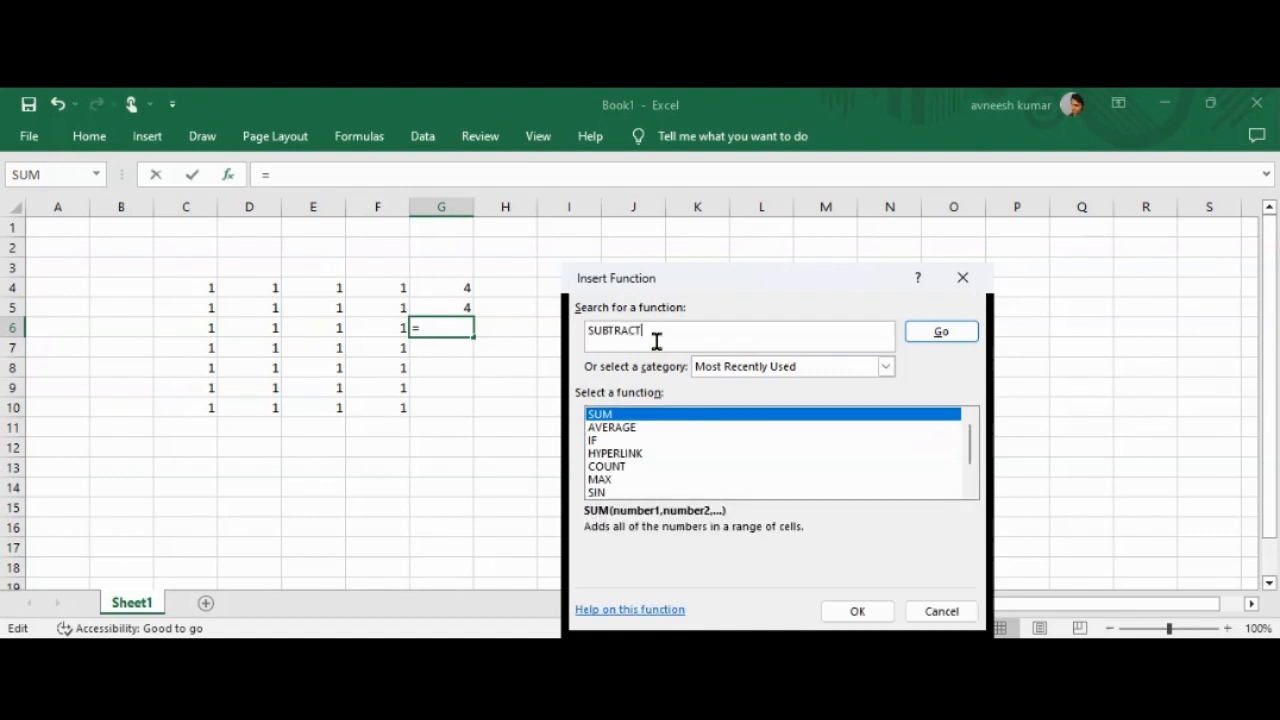
{"action": "left_click", "coordinate": [941, 332]}
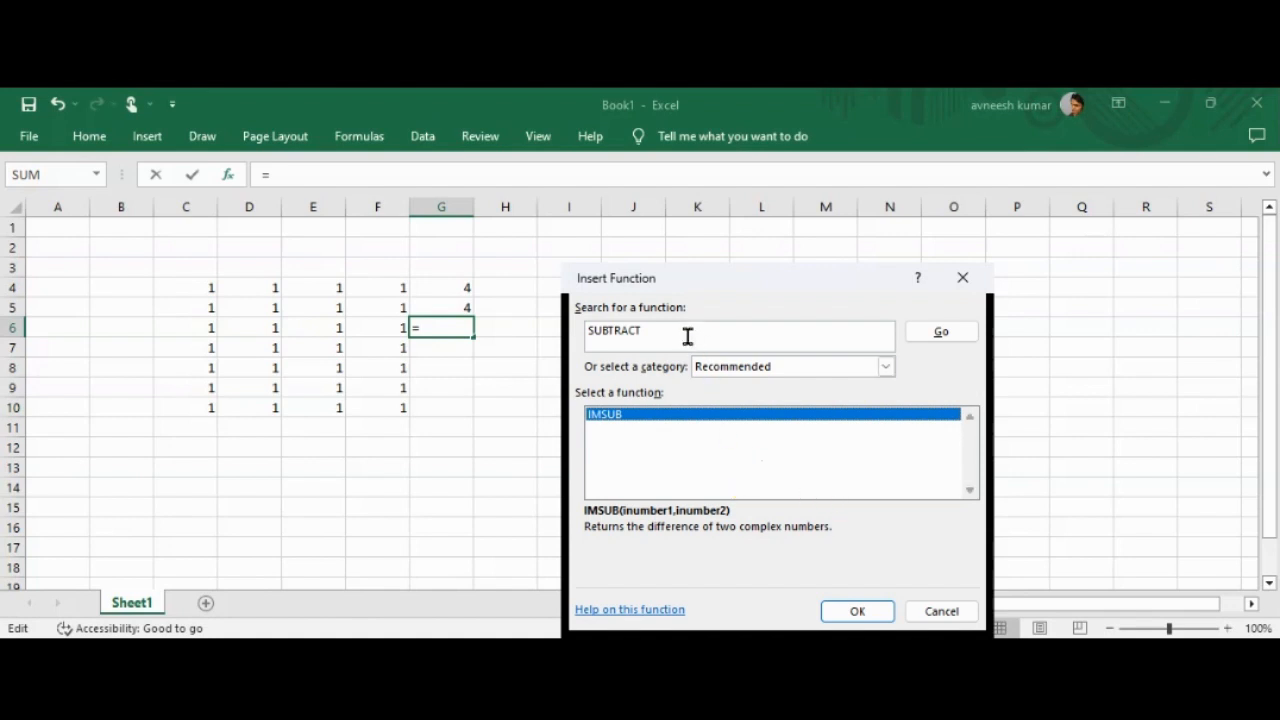
{"action": "double_click", "coordinate": [596, 331]}
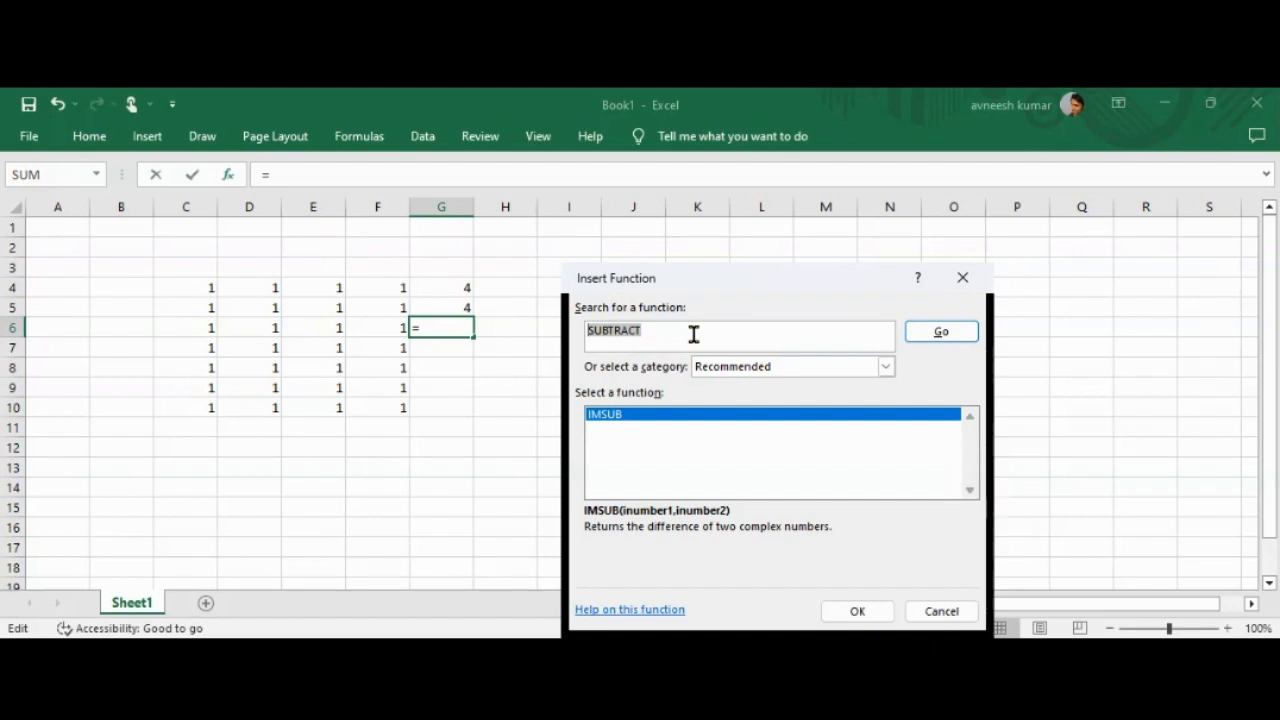
{"action": "left_click", "coordinate": [964, 279]}
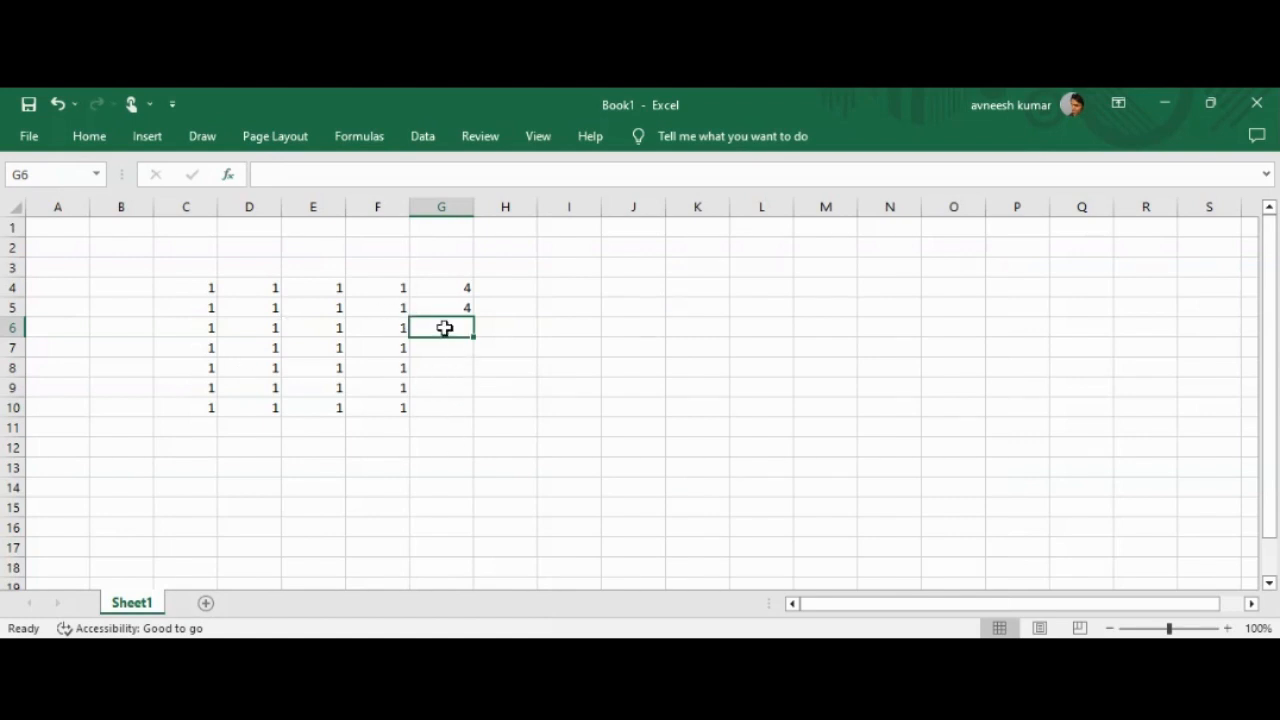
- Enter the subtraction formula =E6-F6 in cell G6
{"action": "type", "text": "="}
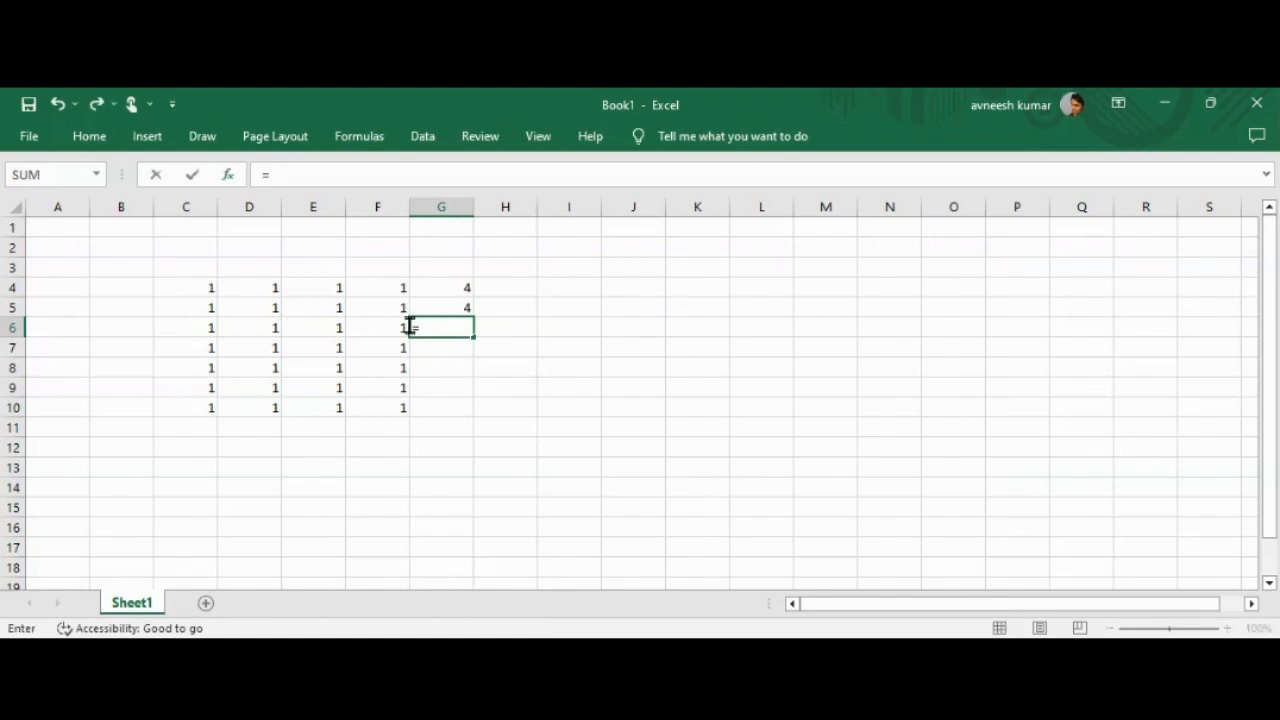
{"action": "left_click", "coordinate": [315, 332]}
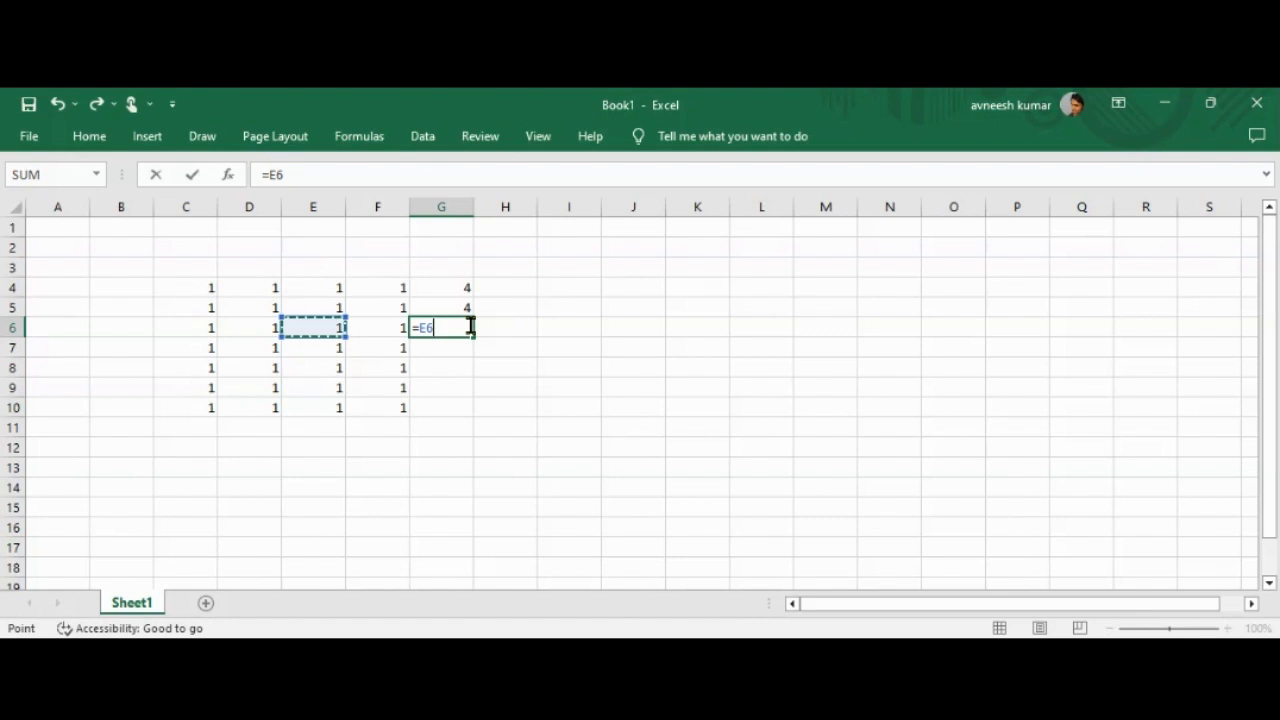
{"action": "type", "text": "-"}
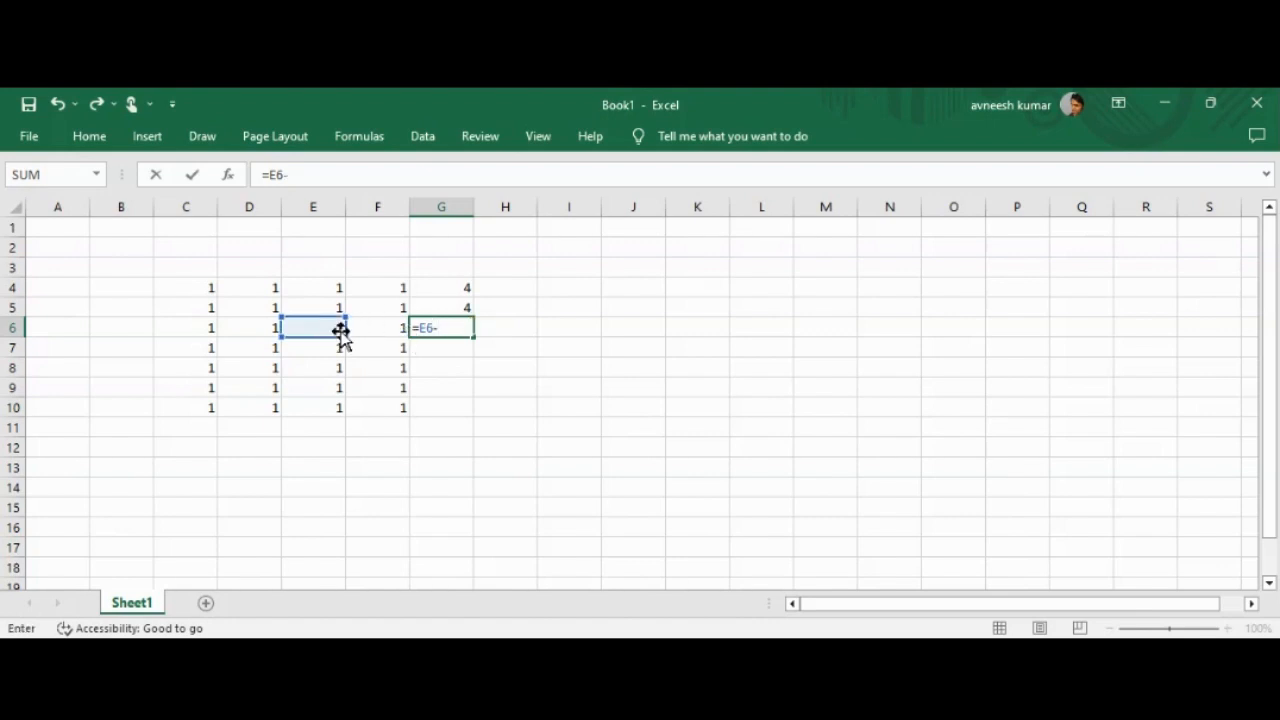
{"action": "left_click", "coordinate": [384, 327]}
{"action": "key", "text": "Return"}
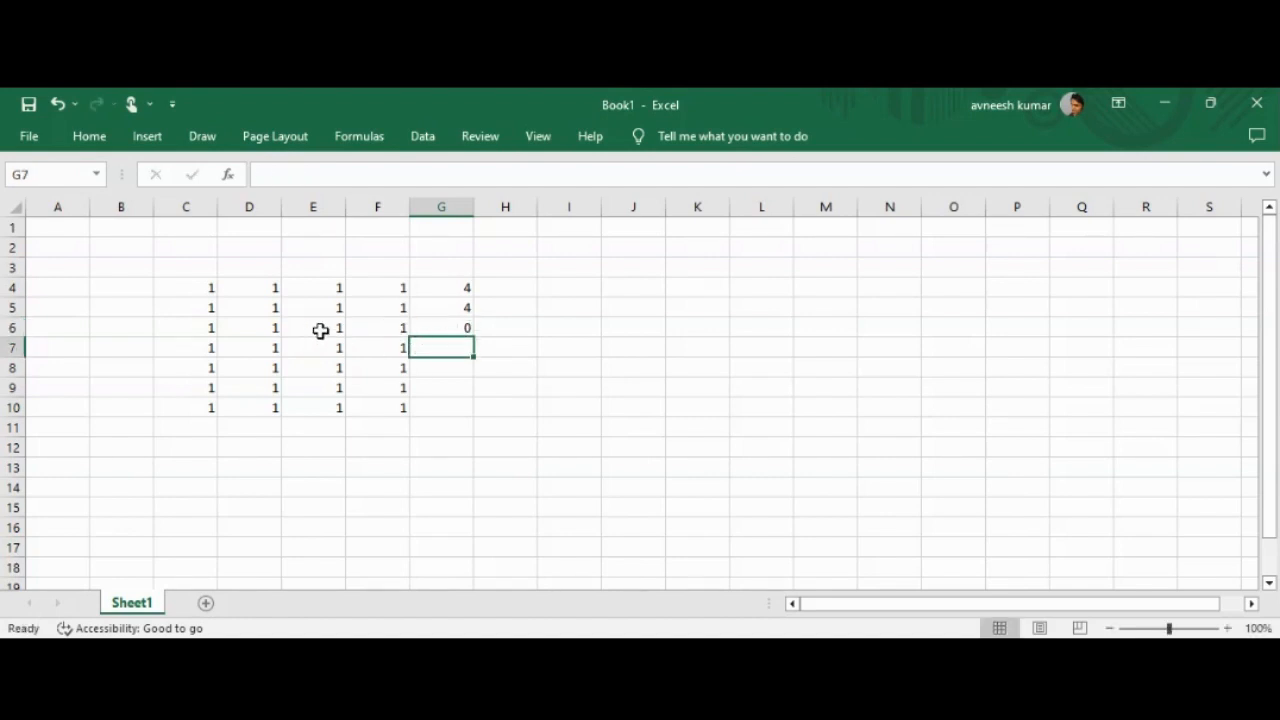
- Change the value in E6 to 5 and check the subtraction in G6 against it
{"action": "left_click", "coordinate": [320, 331]}
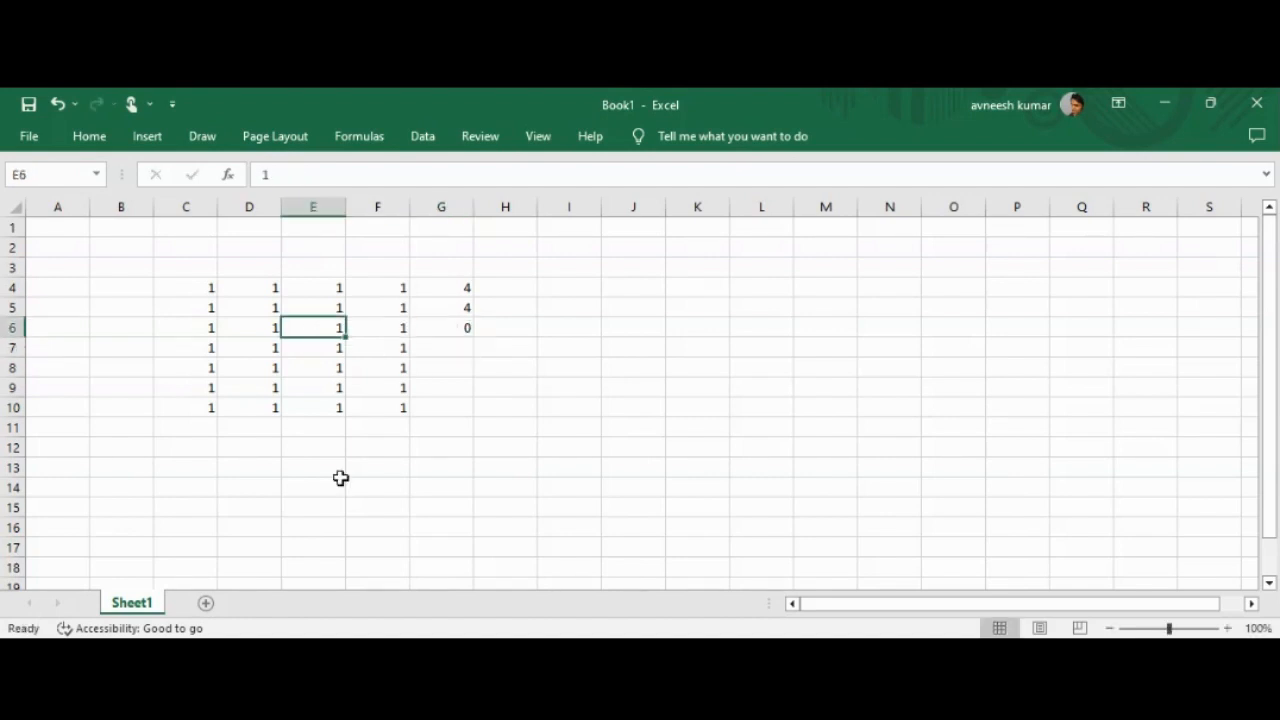
{"action": "left_click", "coordinate": [437, 331]}
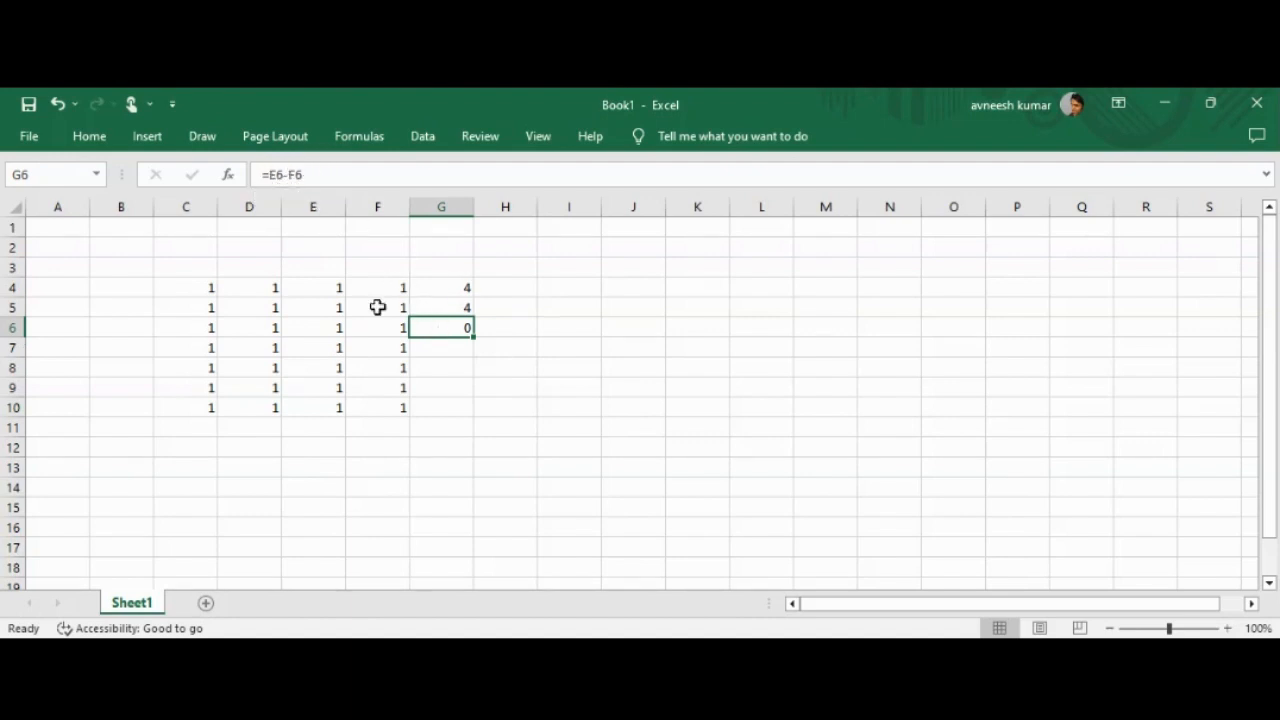
{"action": "left_click", "coordinate": [331, 326]}
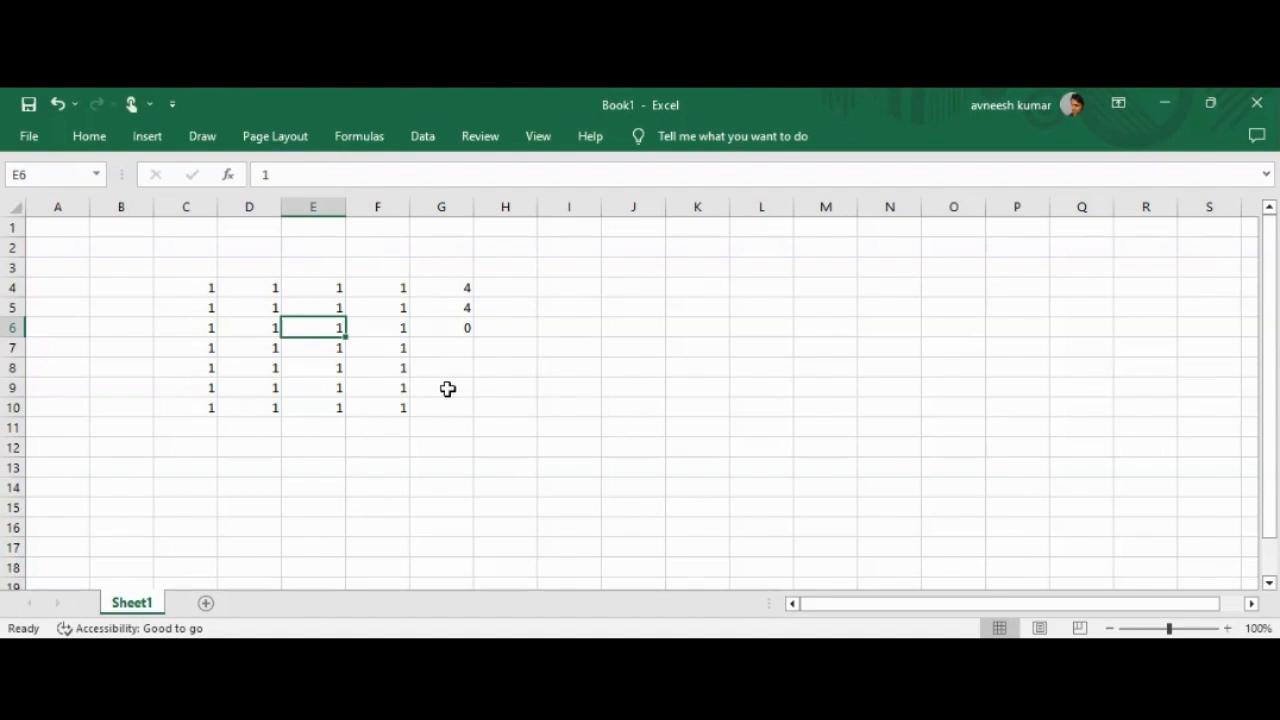
{"action": "type", "text": "5"}
{"action": "key", "text": "Return"}
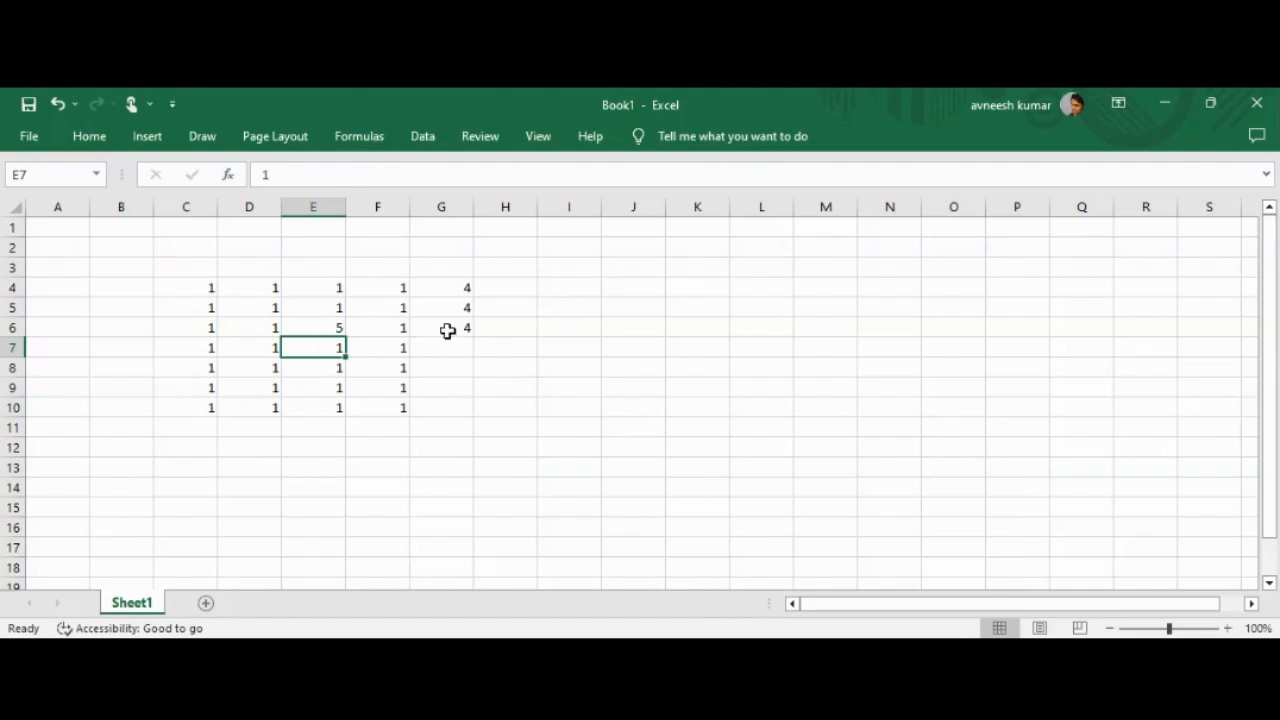
{"action": "left_click", "coordinate": [451, 329]}
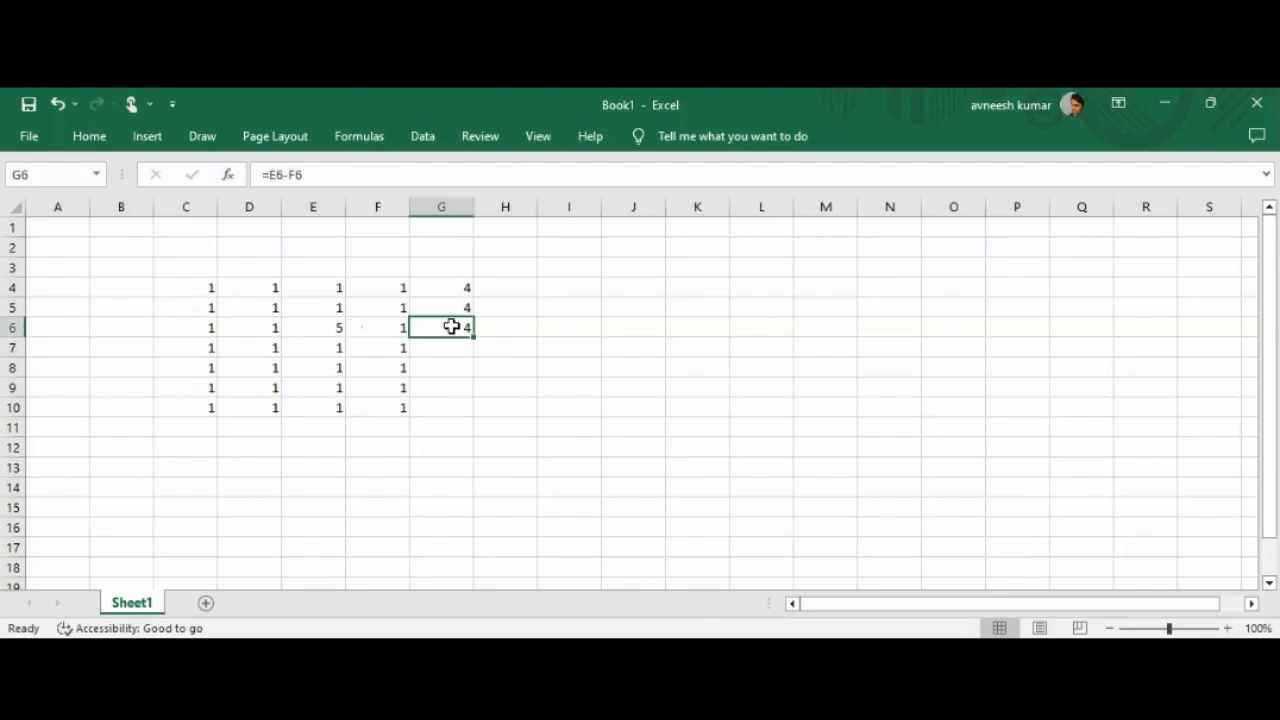
{"action": "left_click", "coordinate": [331, 325]}
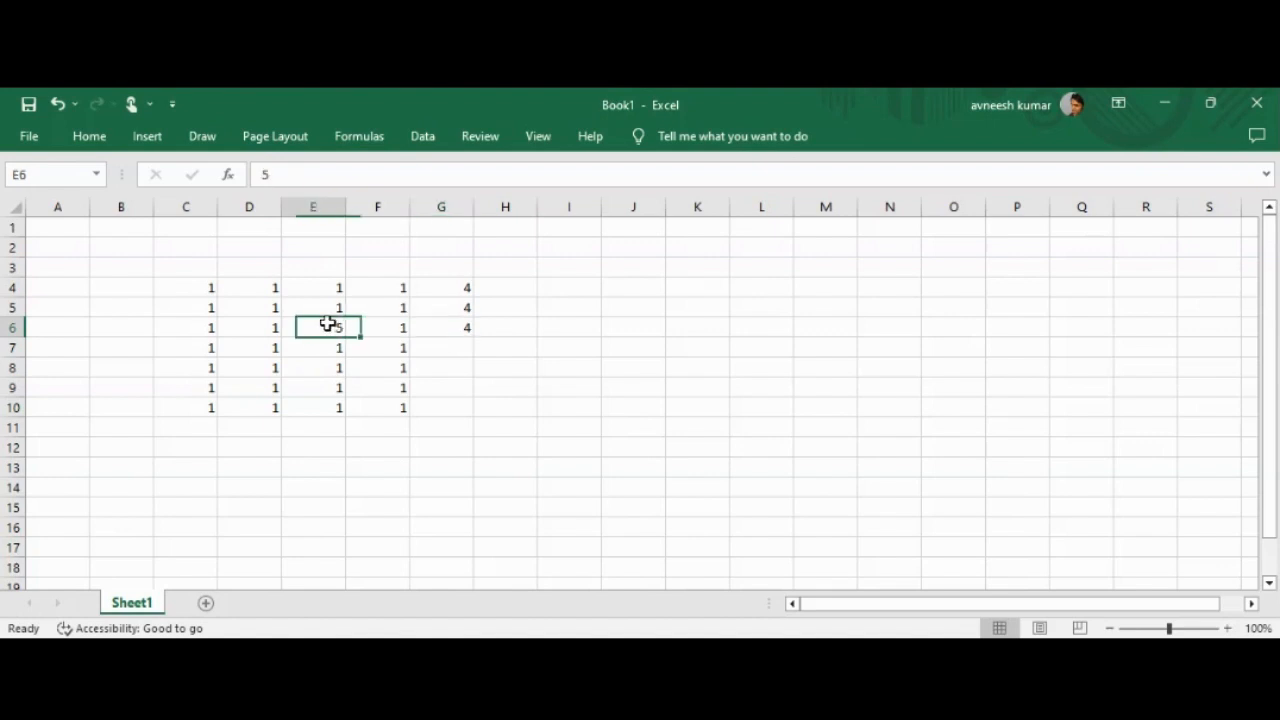
- Change the value in E6 to 9 and check the subtraction formula in G6 against cells E6 and F6
{"action": "type", "text": "9"}
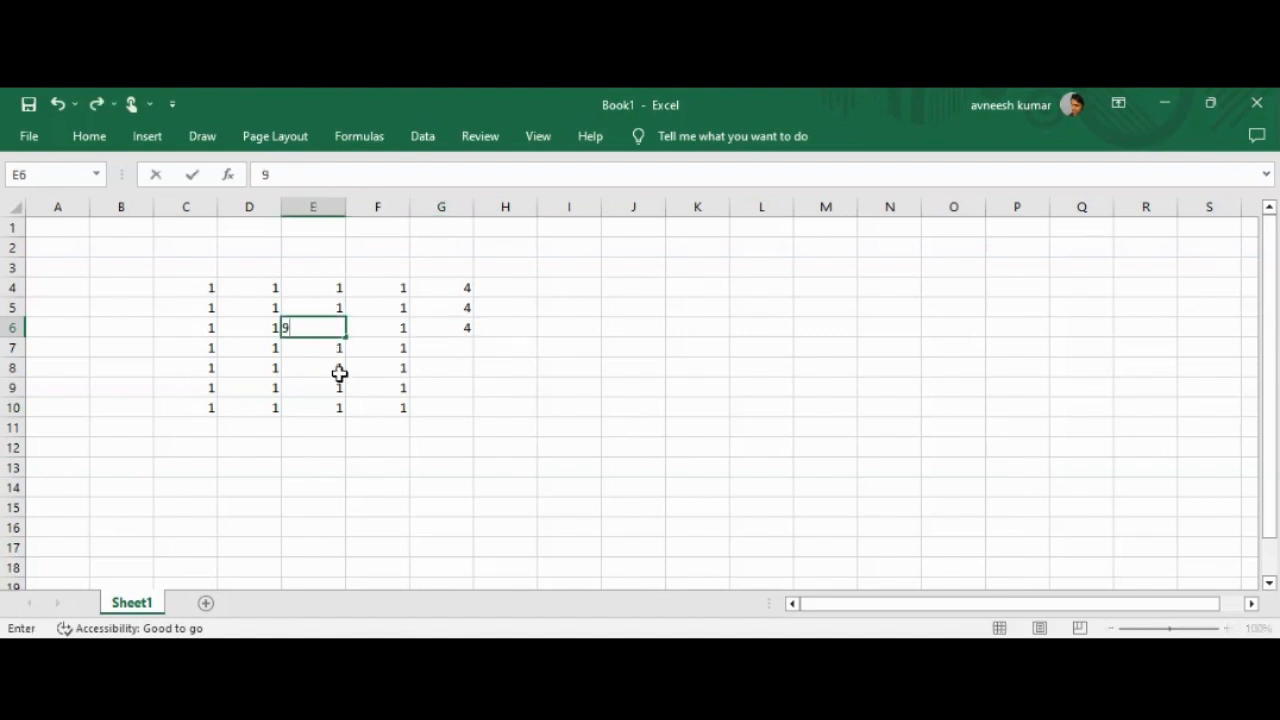
{"action": "key", "text": "Return"}
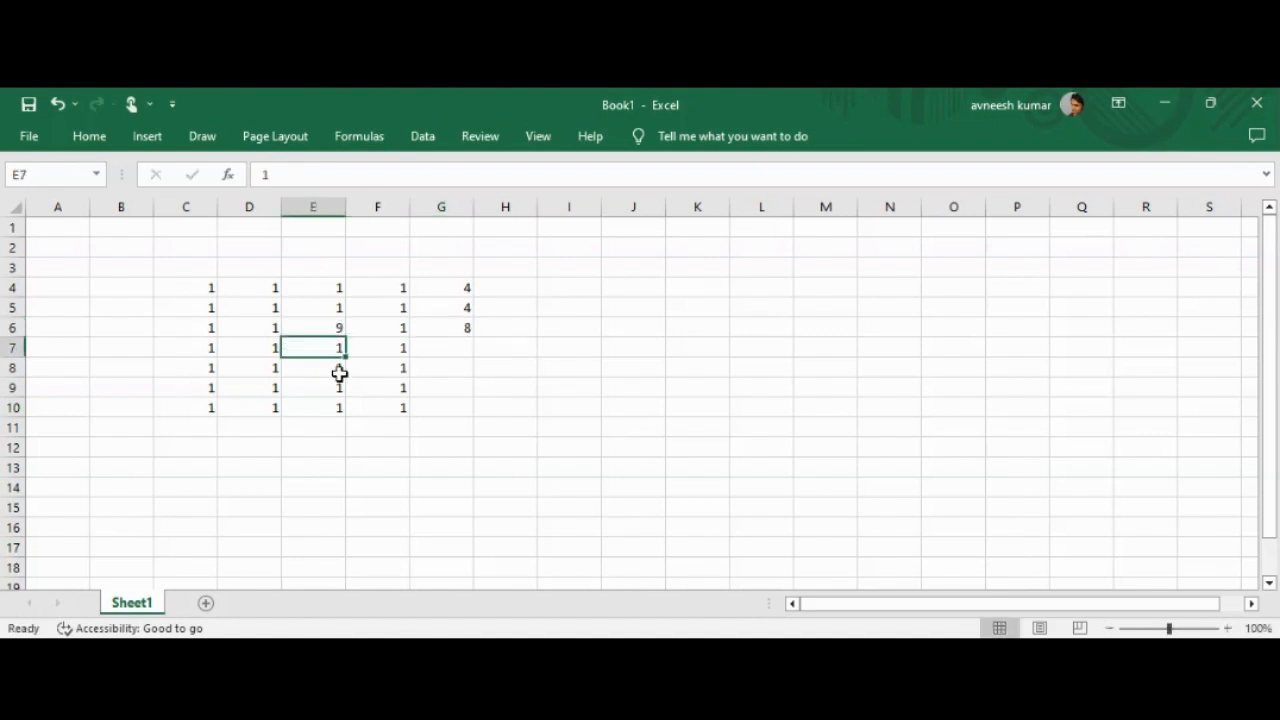
{"action": "left_click", "coordinate": [452, 328]}
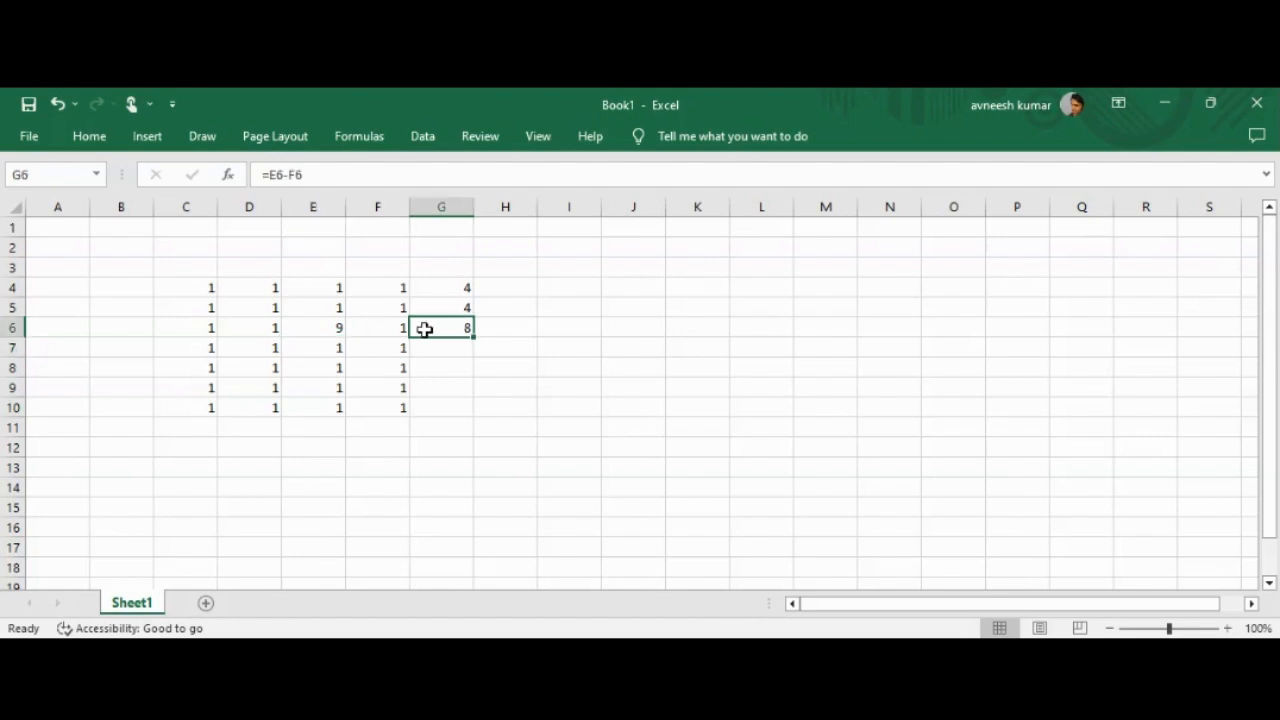
{"action": "left_click", "coordinate": [323, 330]}
{"action": "left_click", "coordinate": [371, 330]}
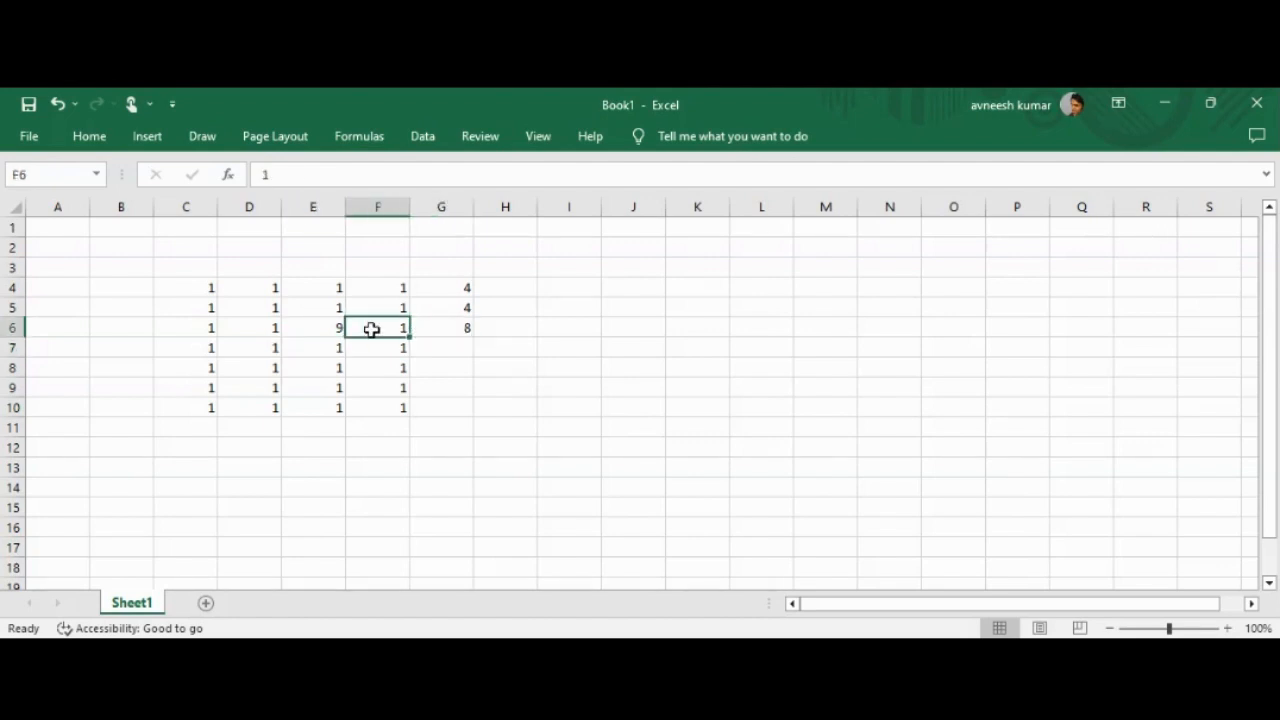
{"action": "left_click", "coordinate": [432, 328]}
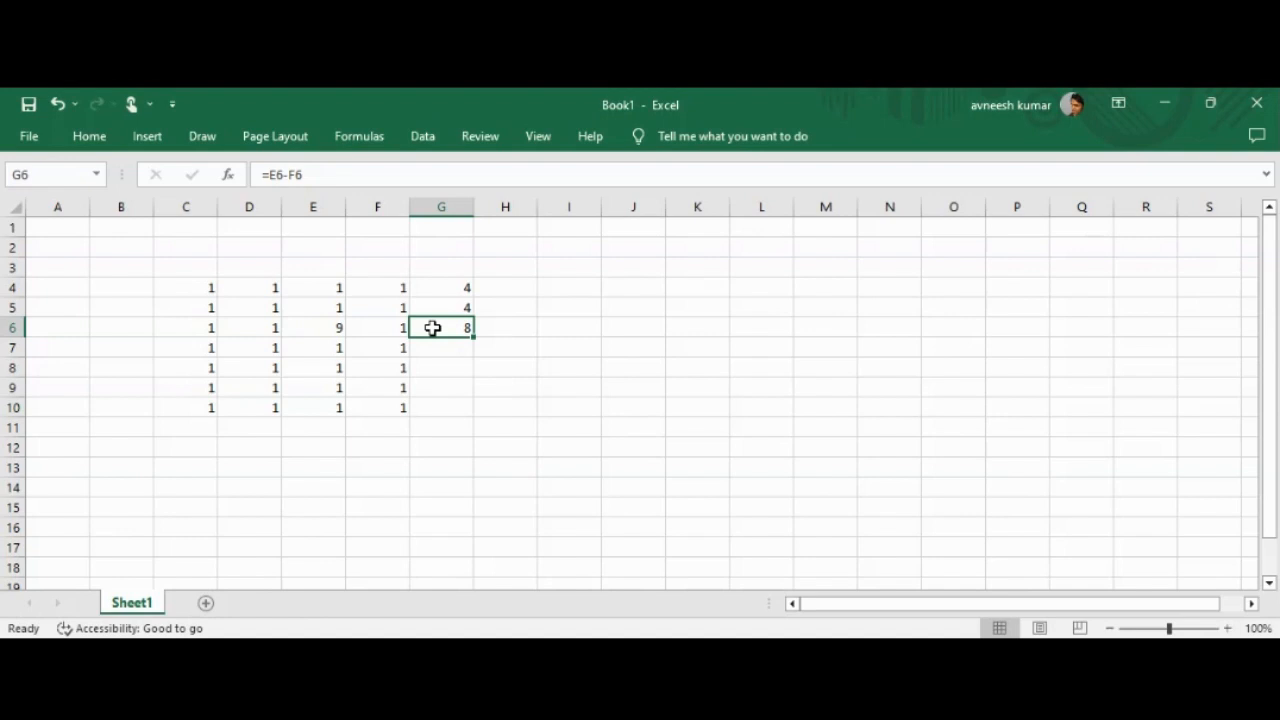
{"action": "left_click", "coordinate": [296, 328]}
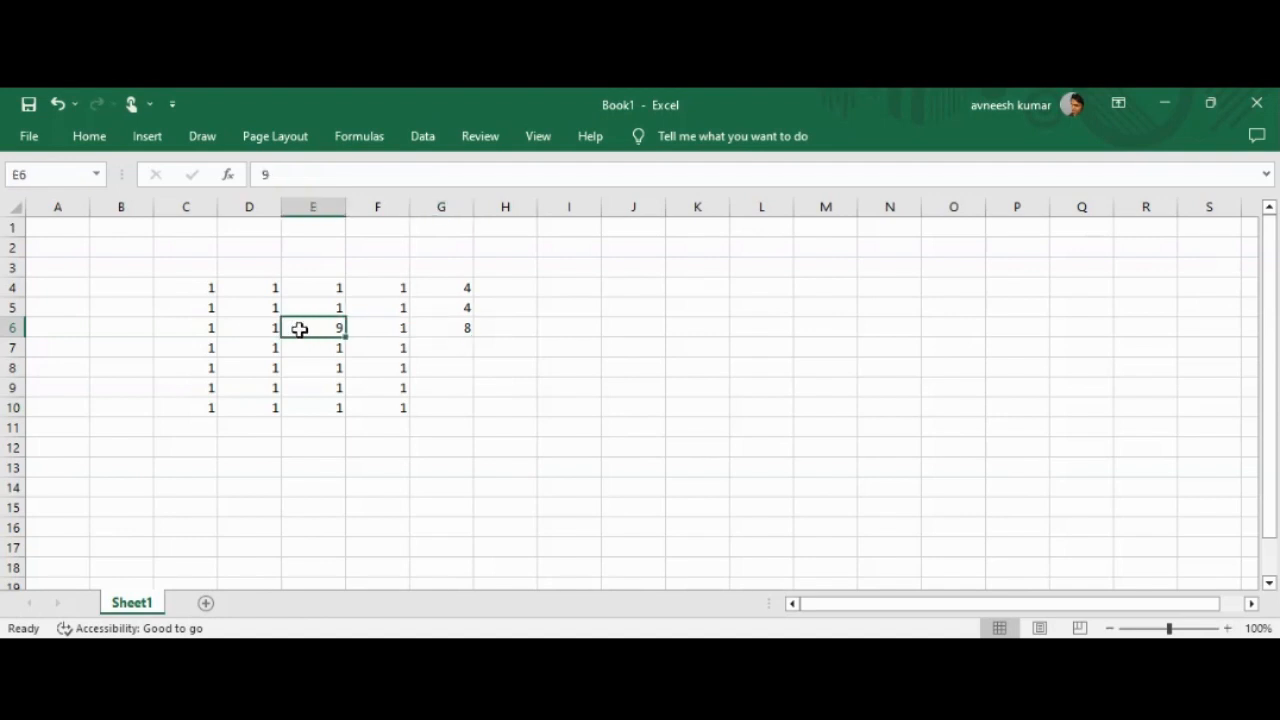
- Set cell E7 to 4 and cell F7 to 2 as the operands for a multiplication
{"action": "left_click", "coordinate": [447, 346]}
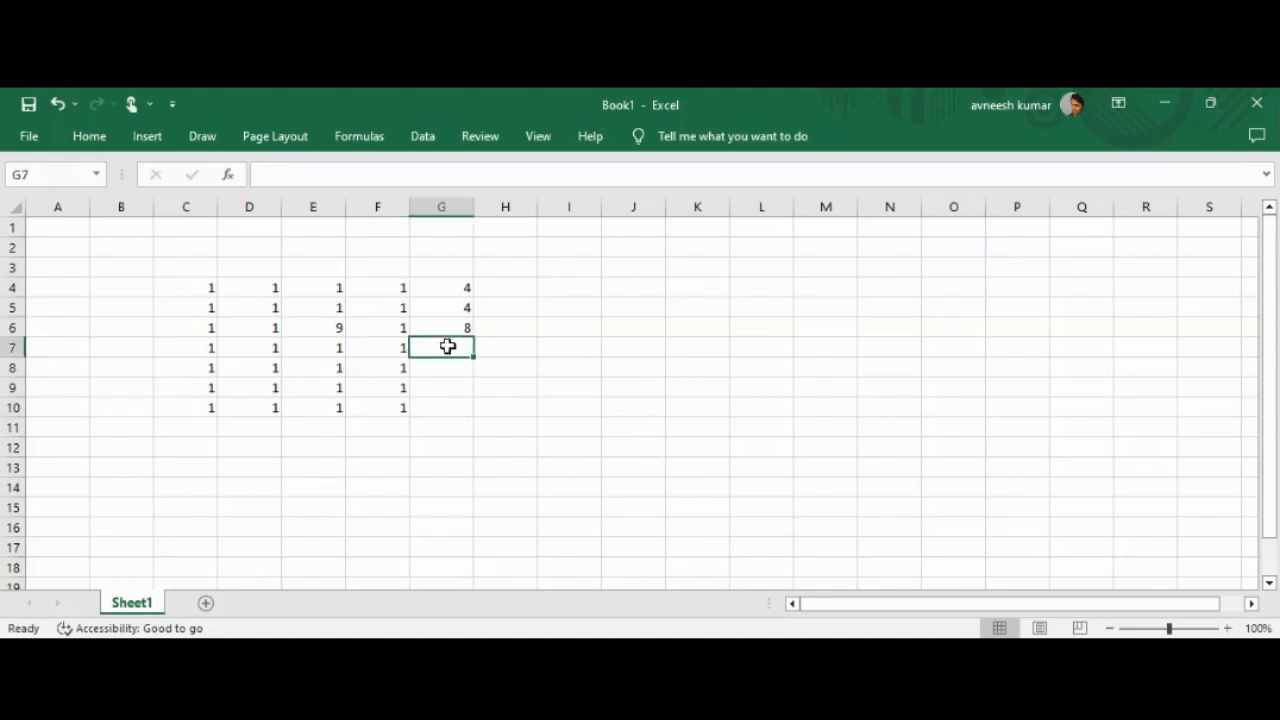
{"action": "left_click", "coordinate": [328, 350]}
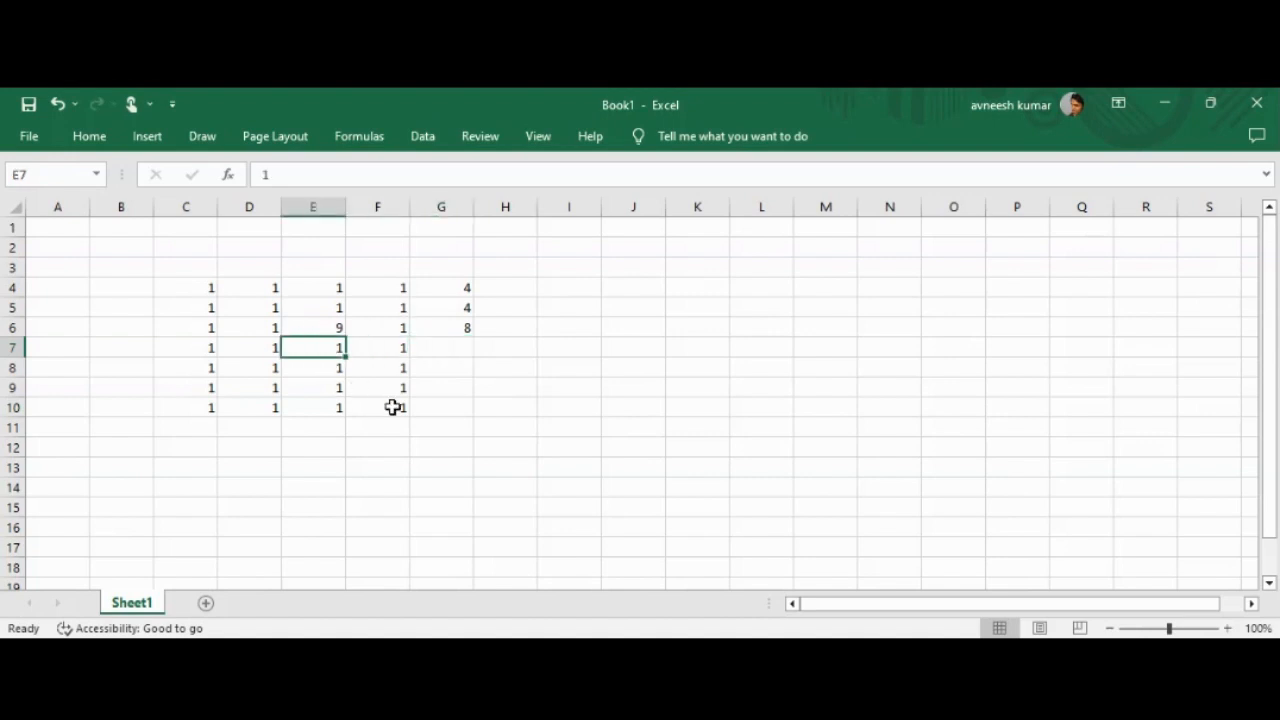
{"action": "type", "text": "4"}
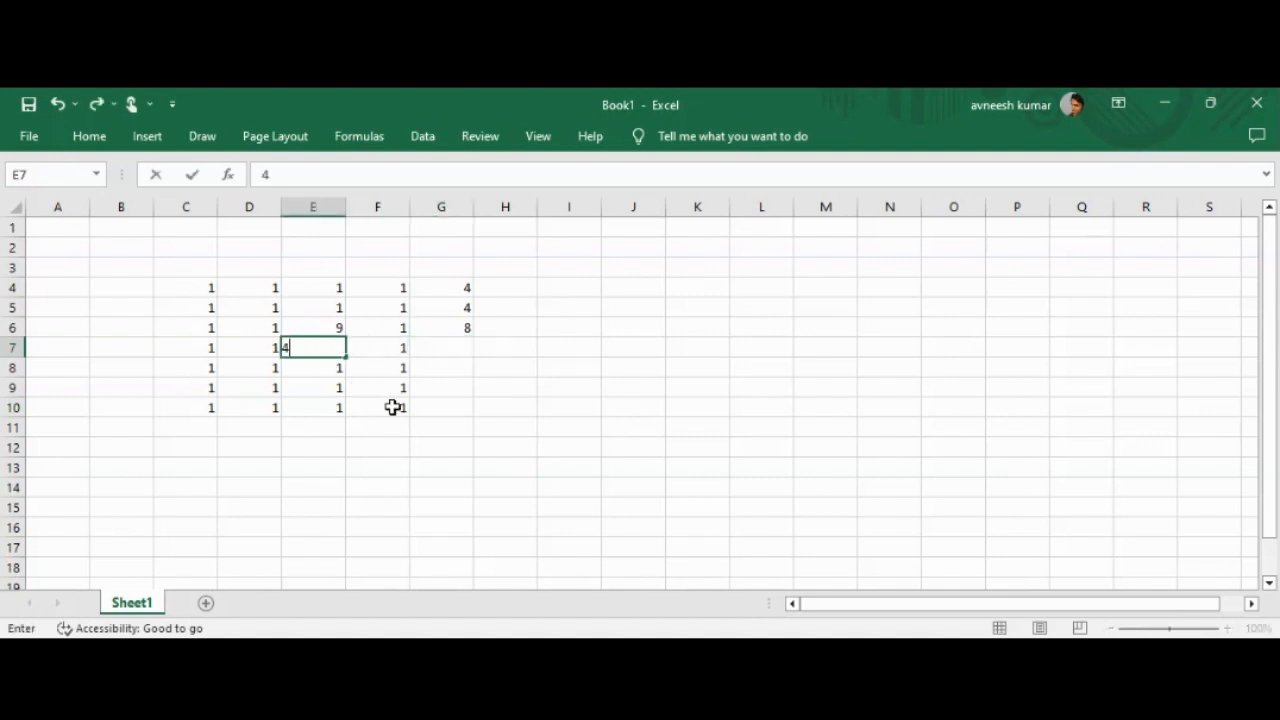
{"action": "left_click", "coordinate": [395, 347]}
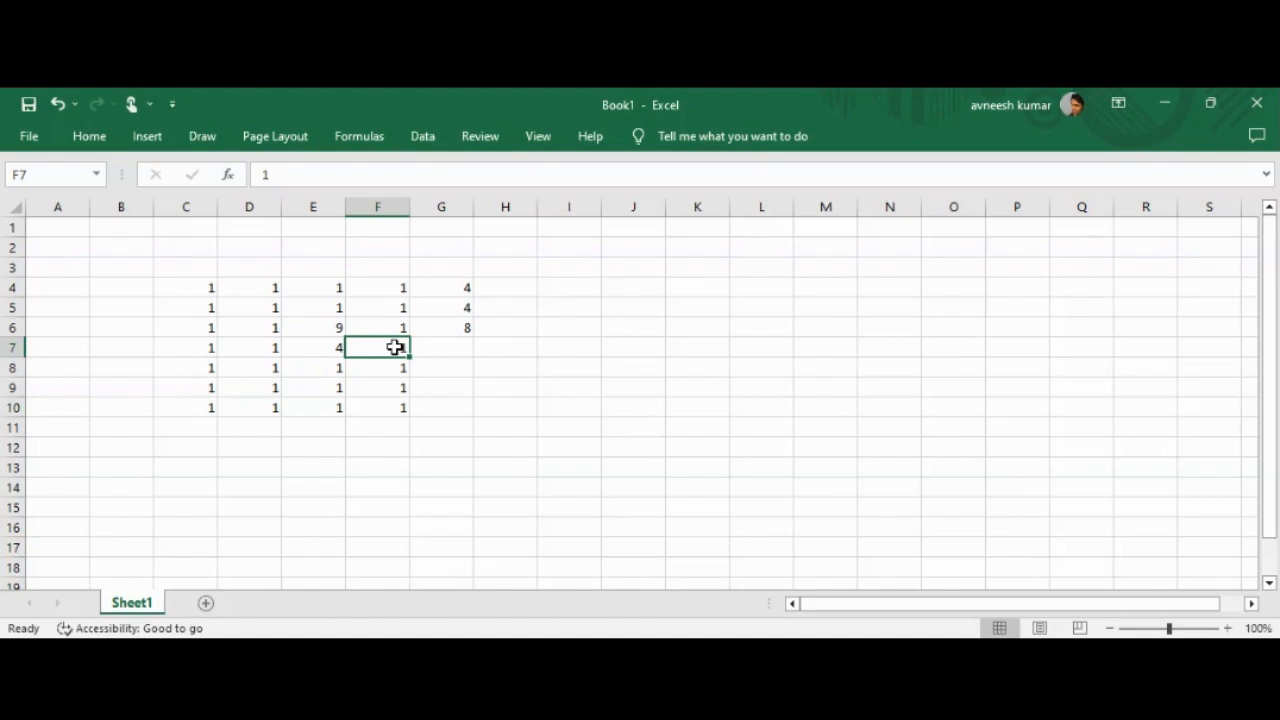
{"action": "type", "text": "2"}
{"action": "left_click", "coordinate": [436, 384]}
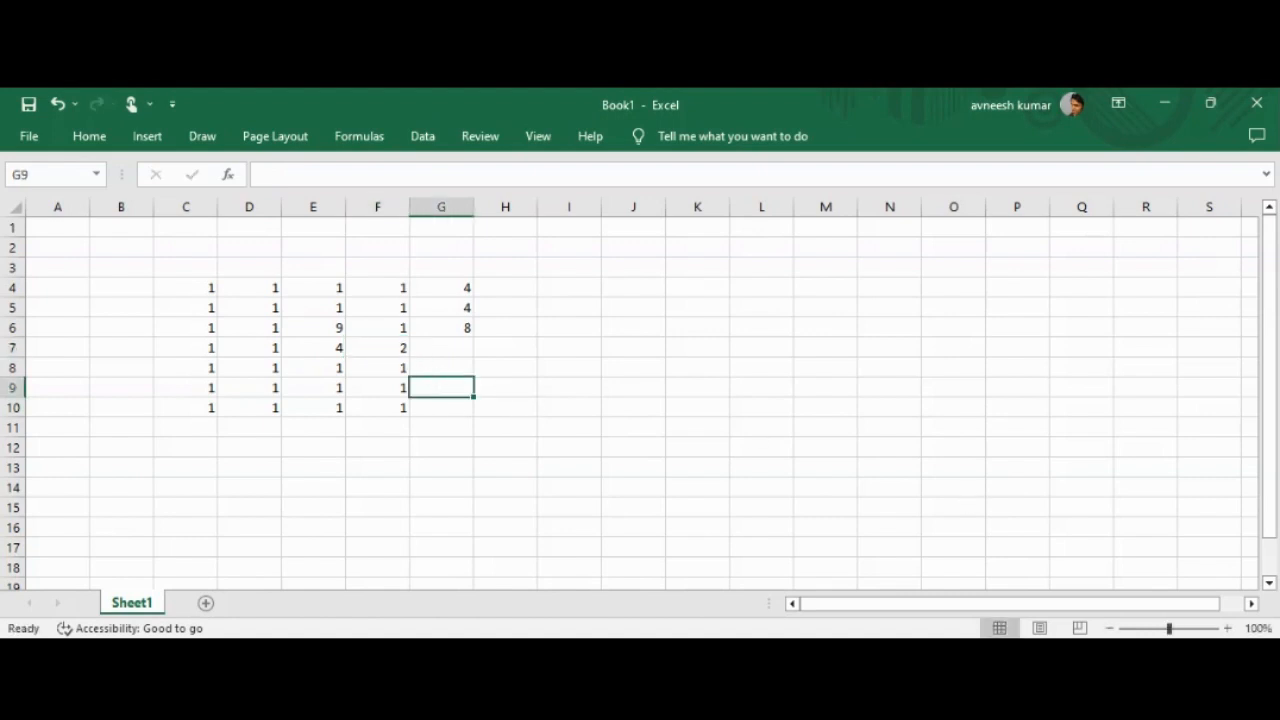
- Enter the multiplication formula =E7*F7 in cell G7
{"action": "left_click", "coordinate": [1227, 628]}
{"action": "left_click", "coordinate": [1227, 628]}
{"action": "left_click", "coordinate": [1227, 628]}
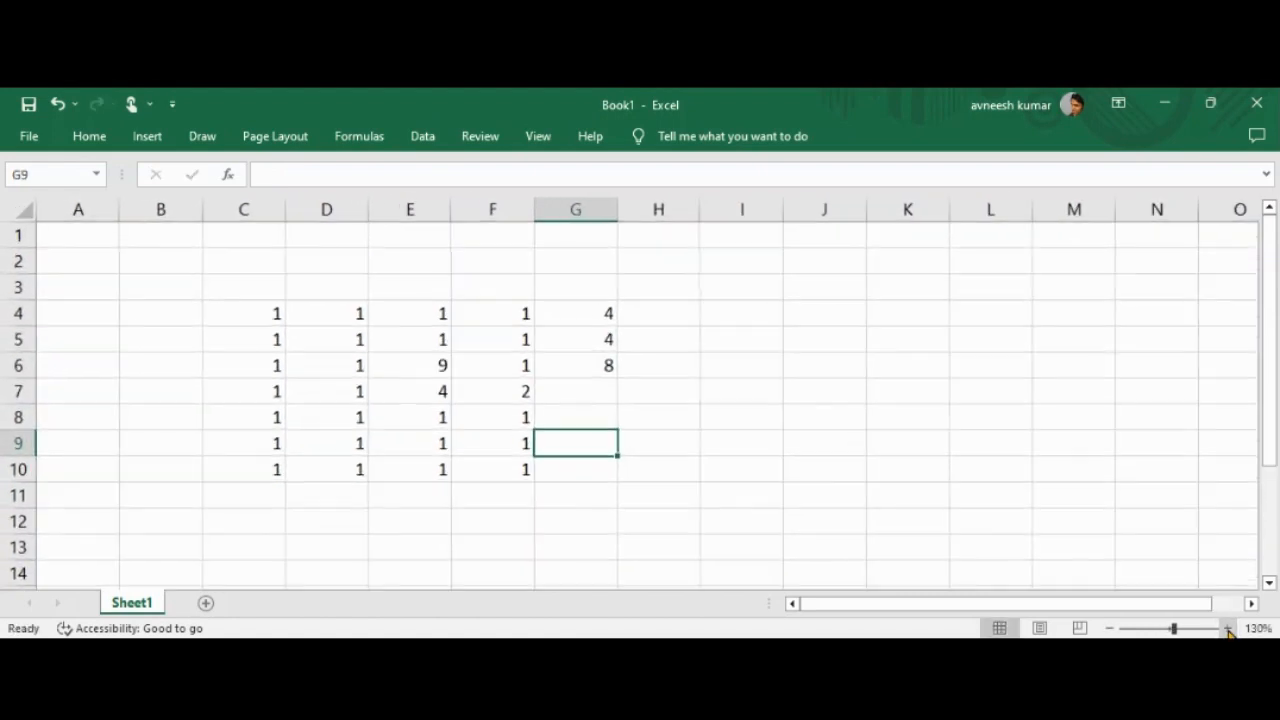
{"action": "left_click", "coordinate": [1227, 628]}
{"action": "left_click", "coordinate": [1227, 628]}
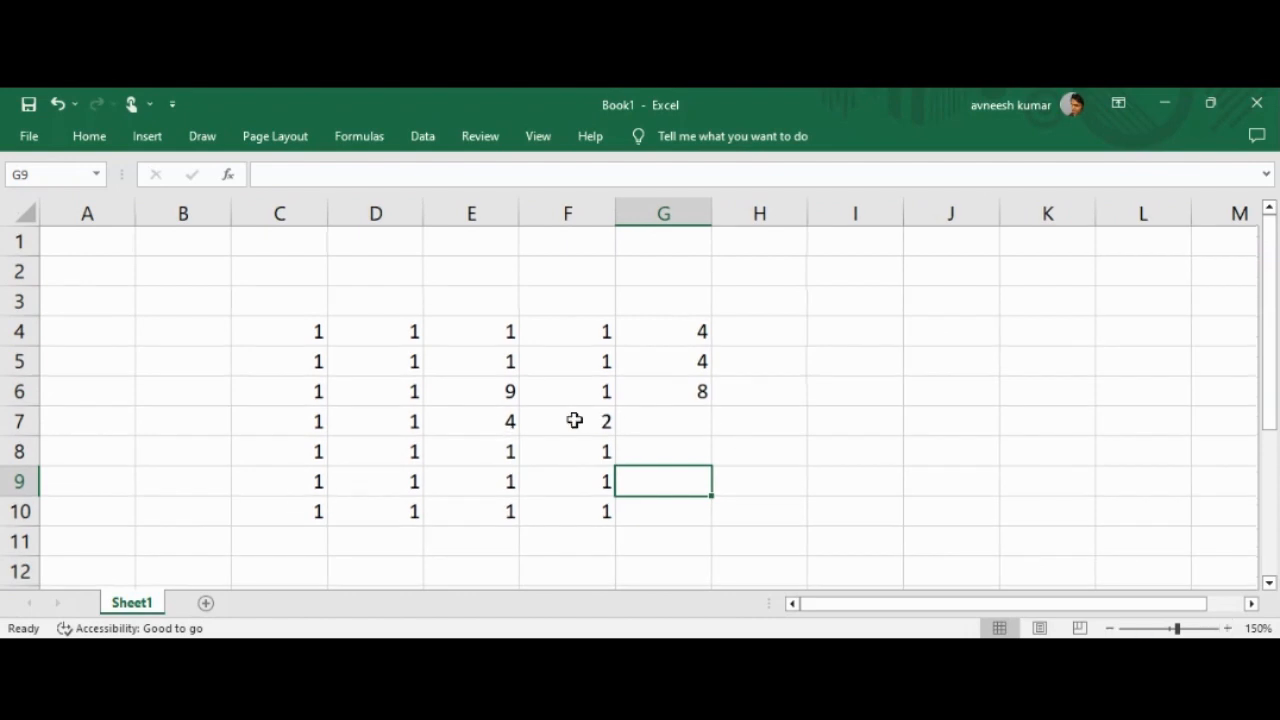
{"action": "left_click", "coordinate": [500, 418]}
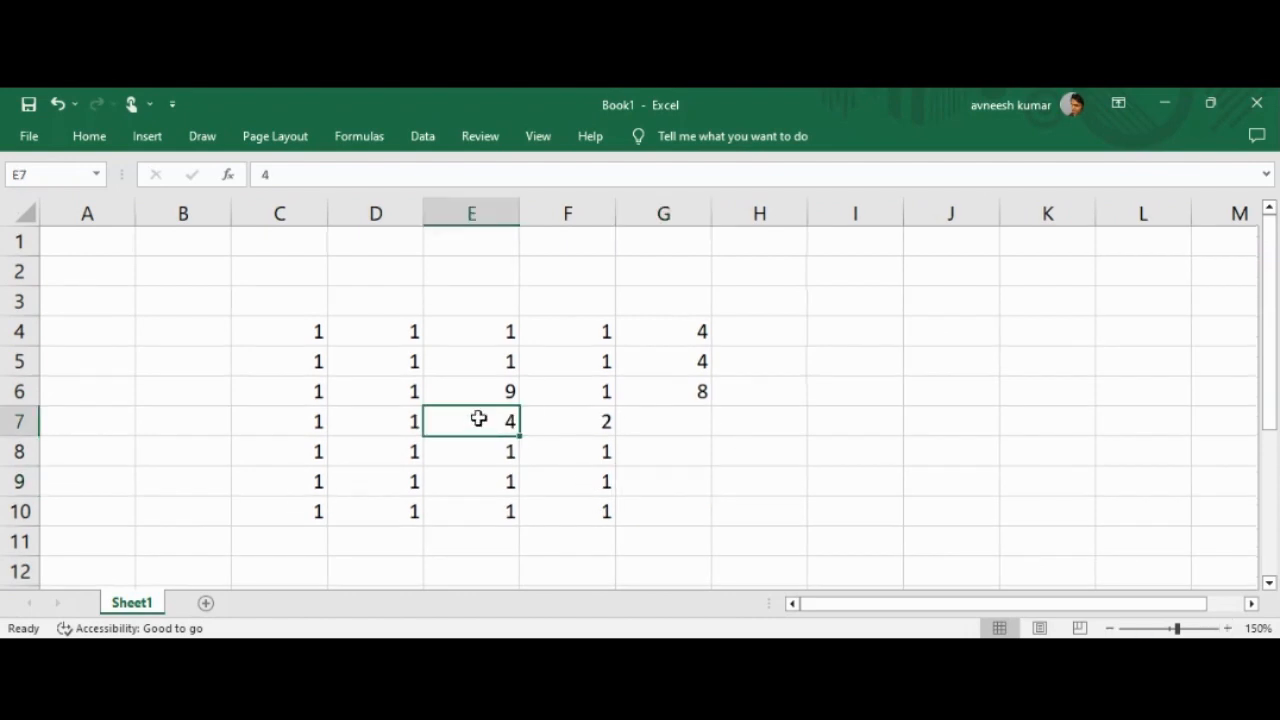
{"action": "left_click", "coordinate": [577, 413]}
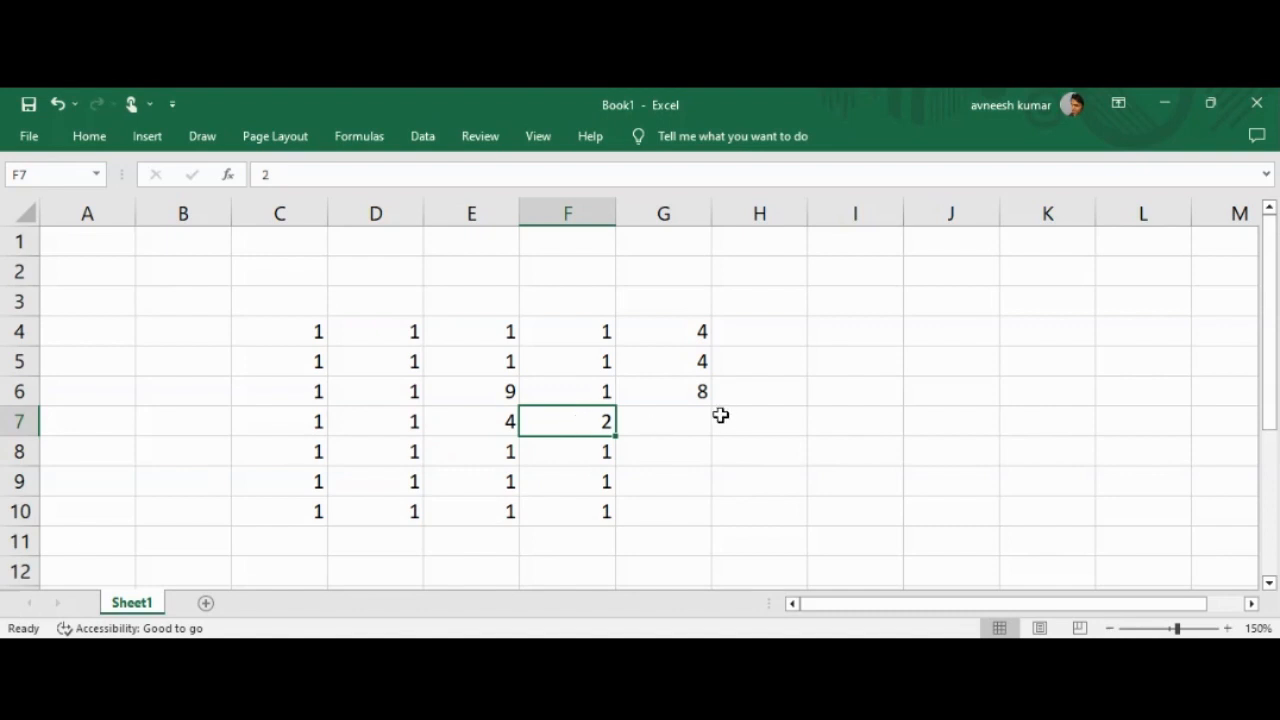
{"action": "left_click", "coordinate": [684, 424]}
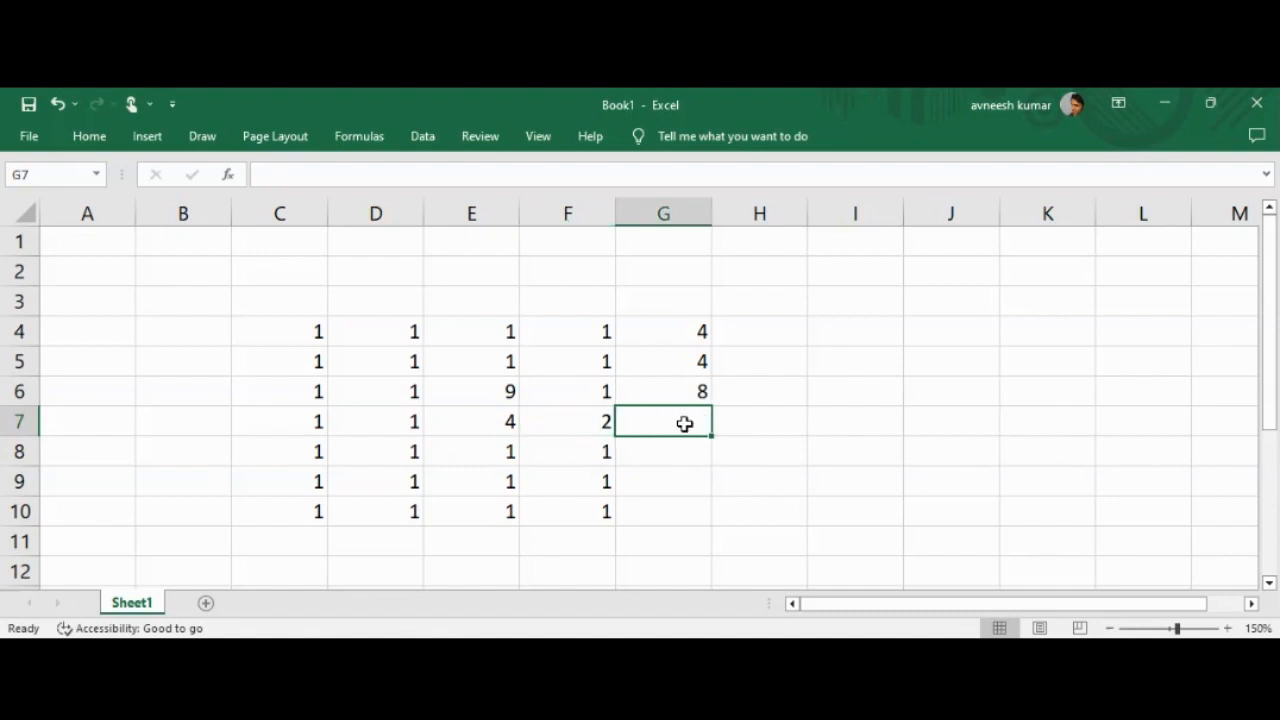
{"action": "type", "text": "="}
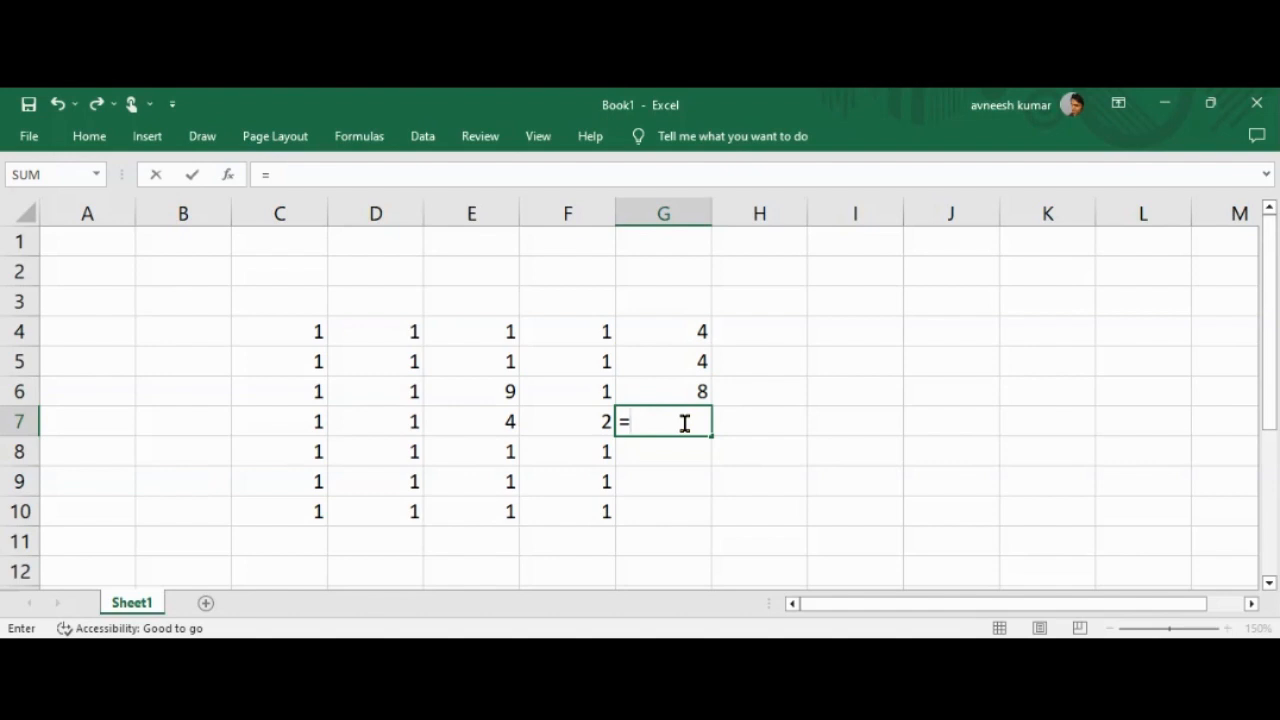
{"action": "left_click", "coordinate": [497, 420]}
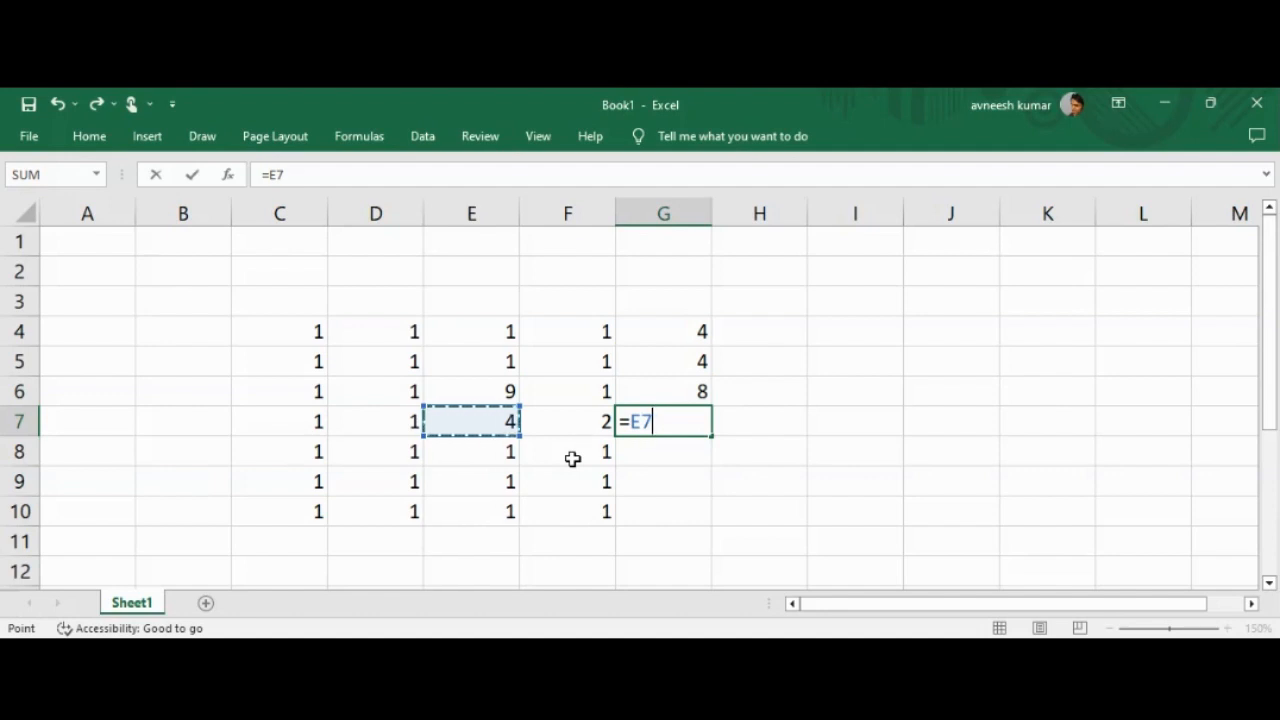
{"action": "type", "text": "*"}
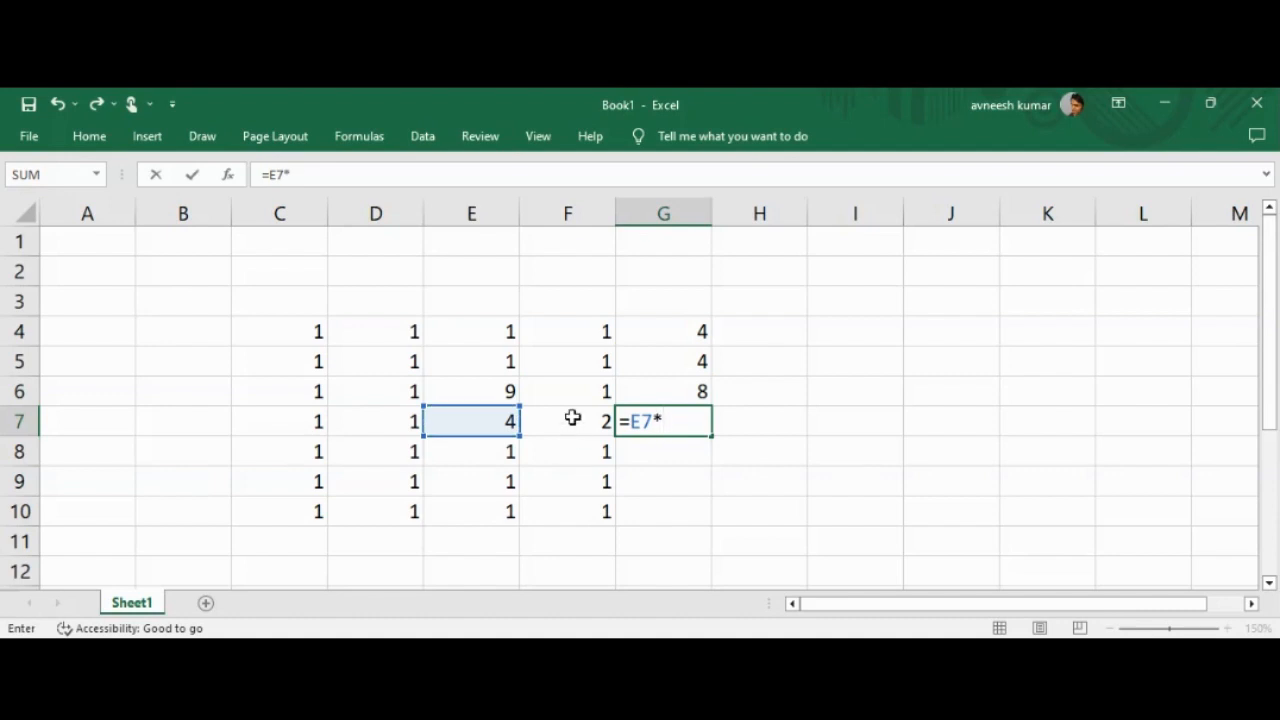
{"action": "left_click", "coordinate": [572, 418]}
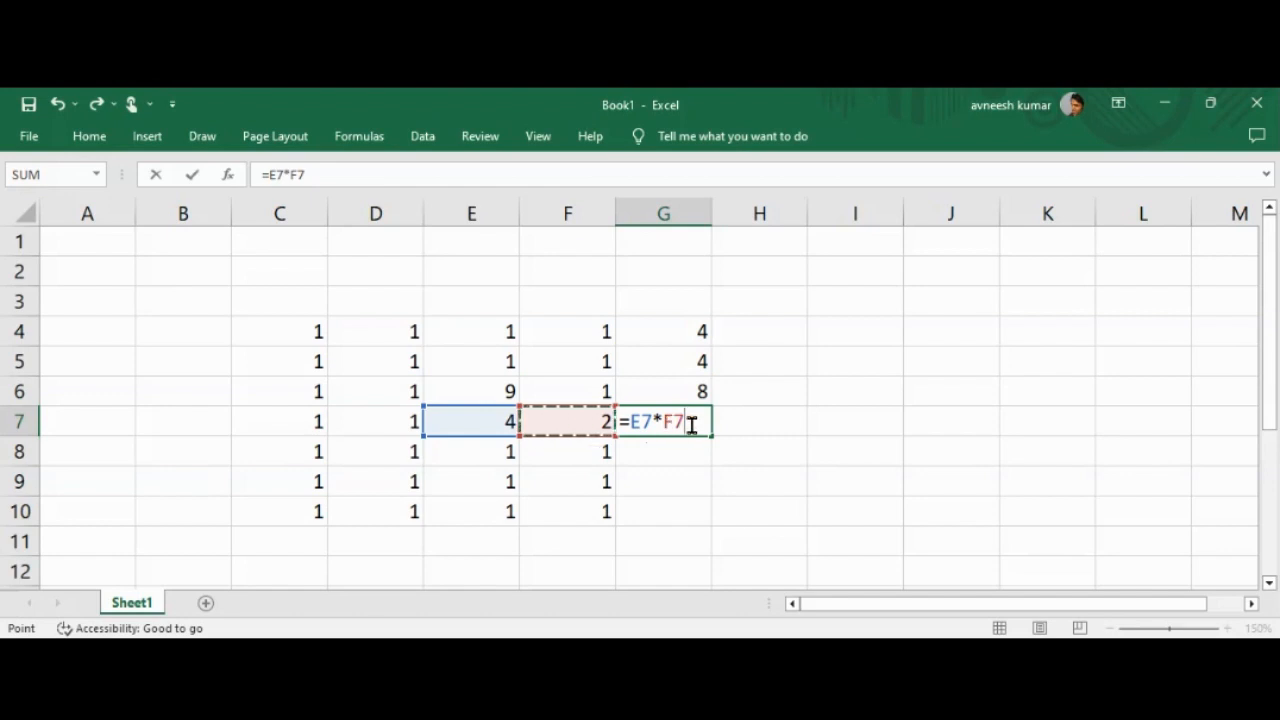
{"action": "key", "text": "Return"}
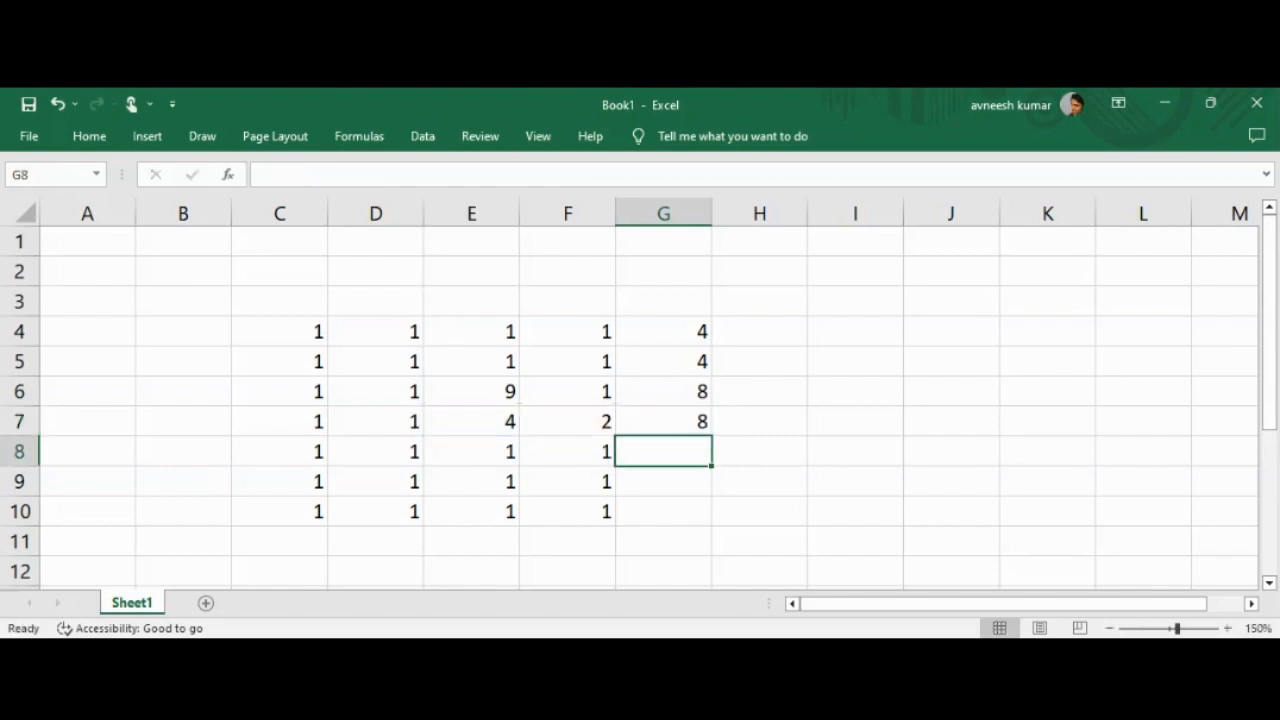
- Change the value in F7 to 3 and check the multiplication in G7 against it
{"action": "left_click", "coordinate": [654, 423]}
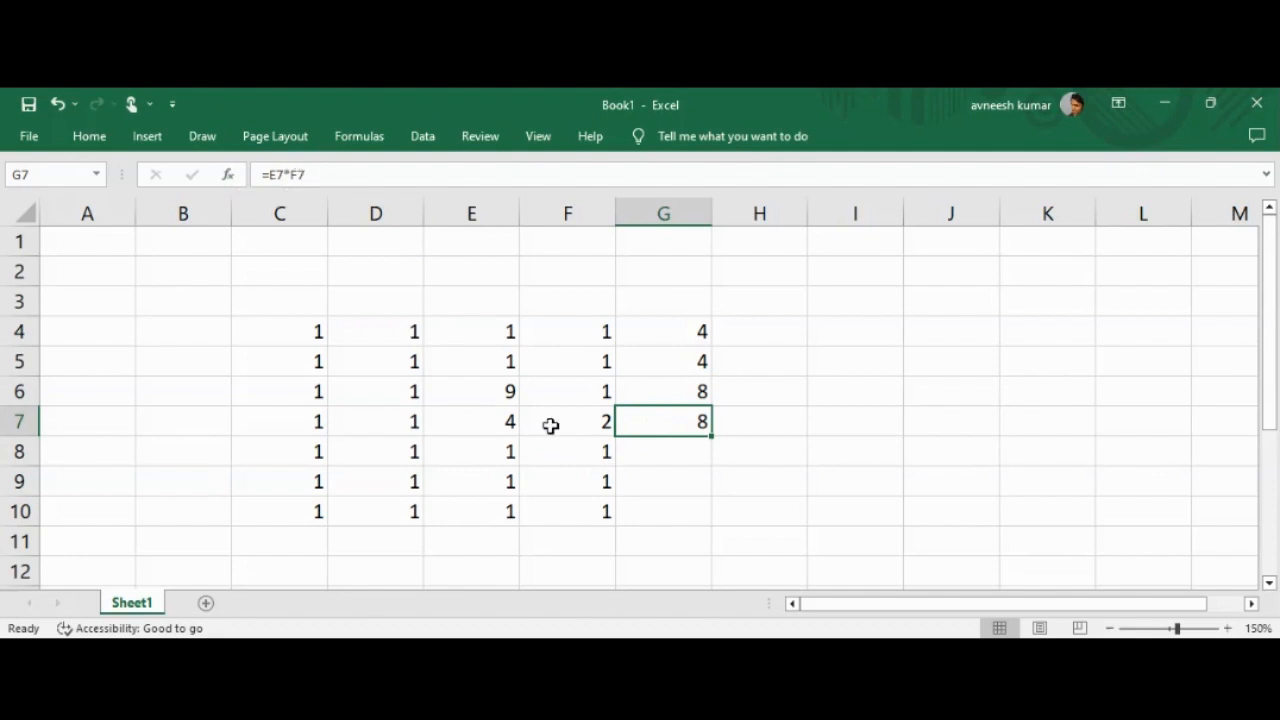
{"action": "left_click", "coordinate": [603, 421]}
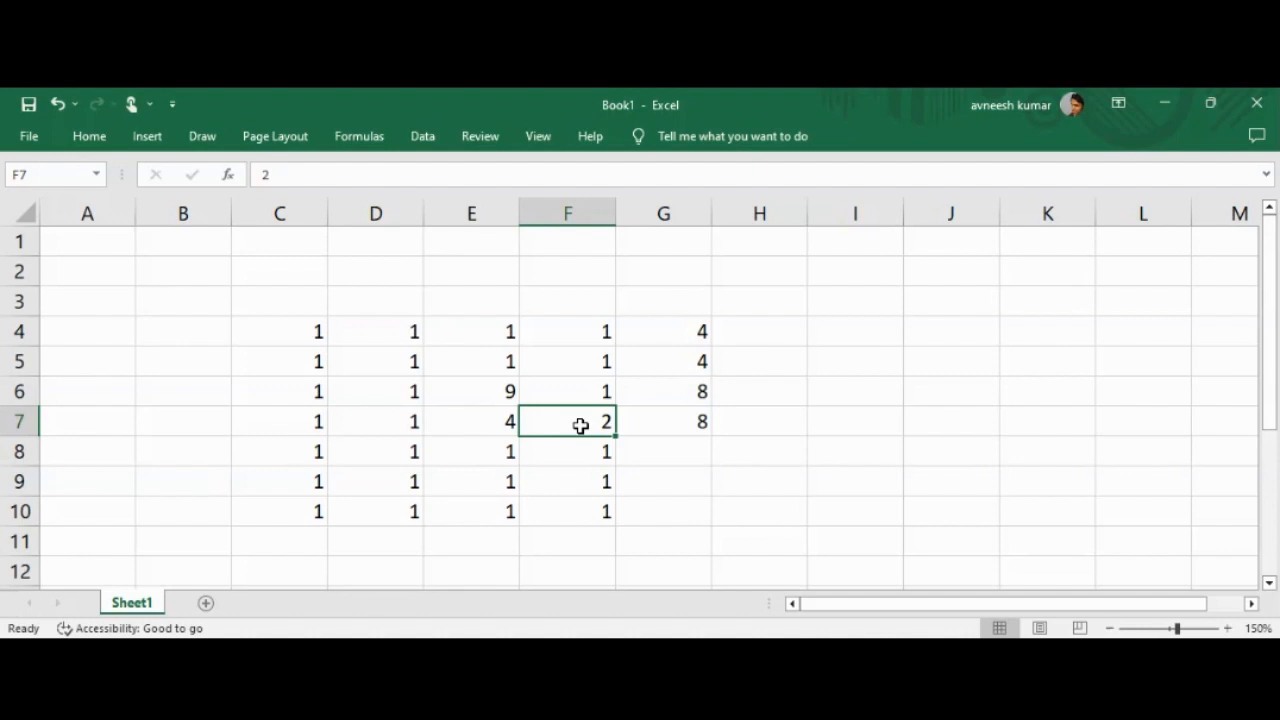
{"action": "type", "text": "3"}
{"action": "key", "text": "Return"}
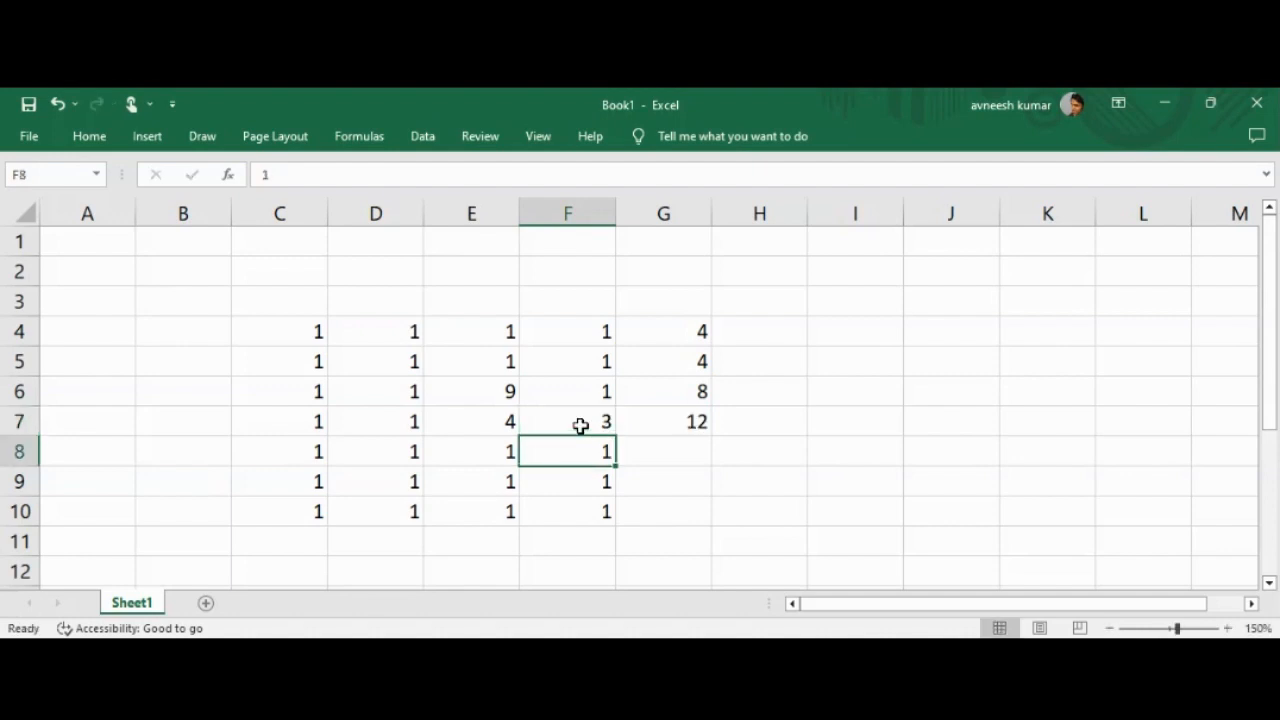
{"action": "left_click", "coordinate": [689, 425]}
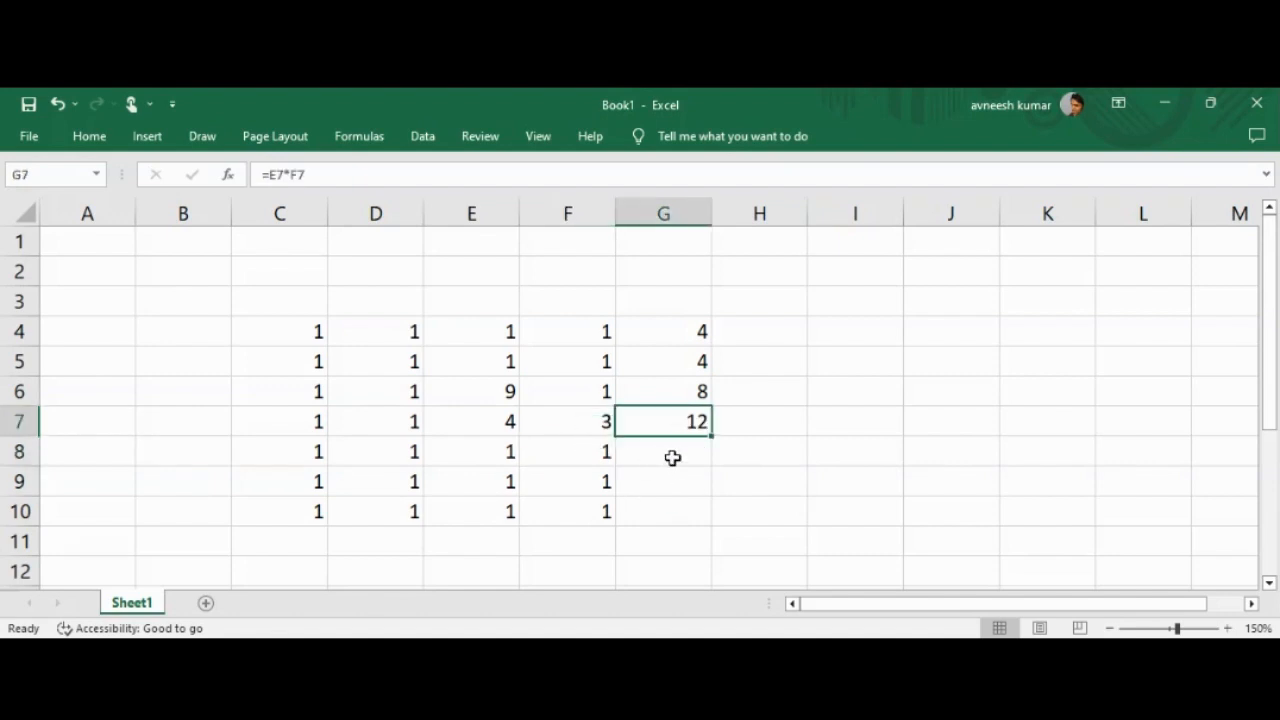
{"action": "left_click", "coordinate": [502, 455]}
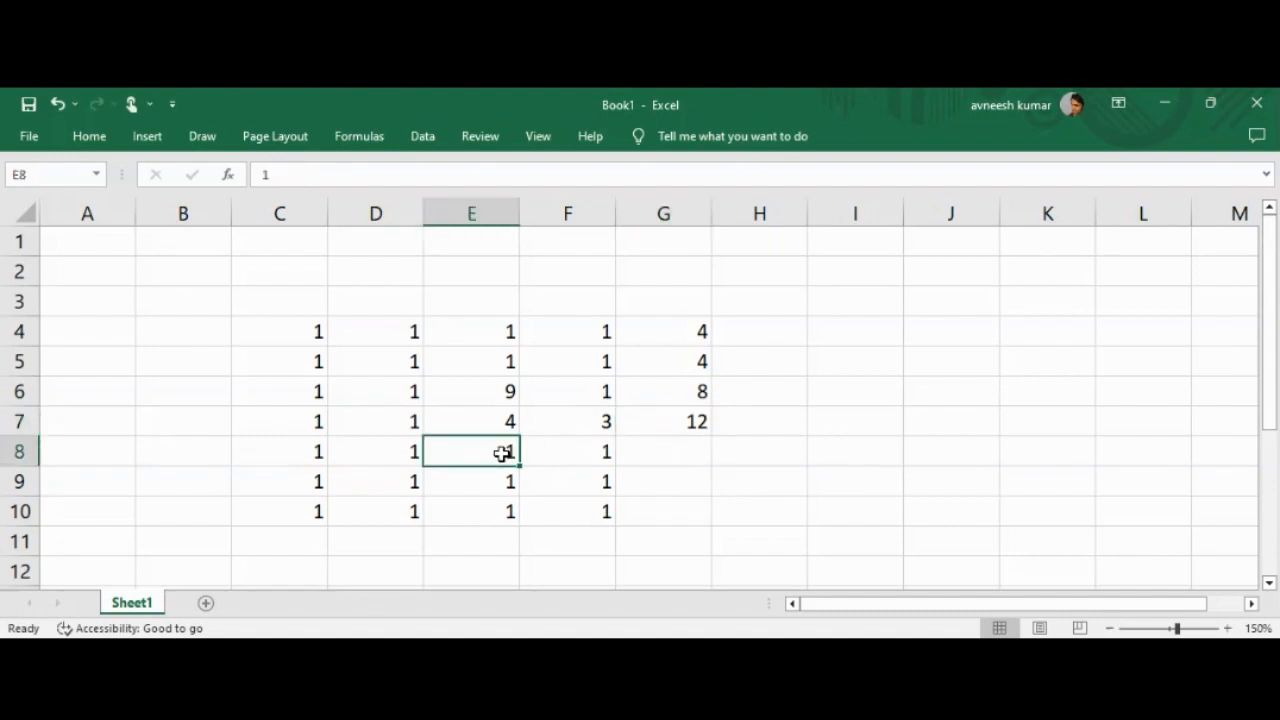
{"action": "type", "text": "11111115"}
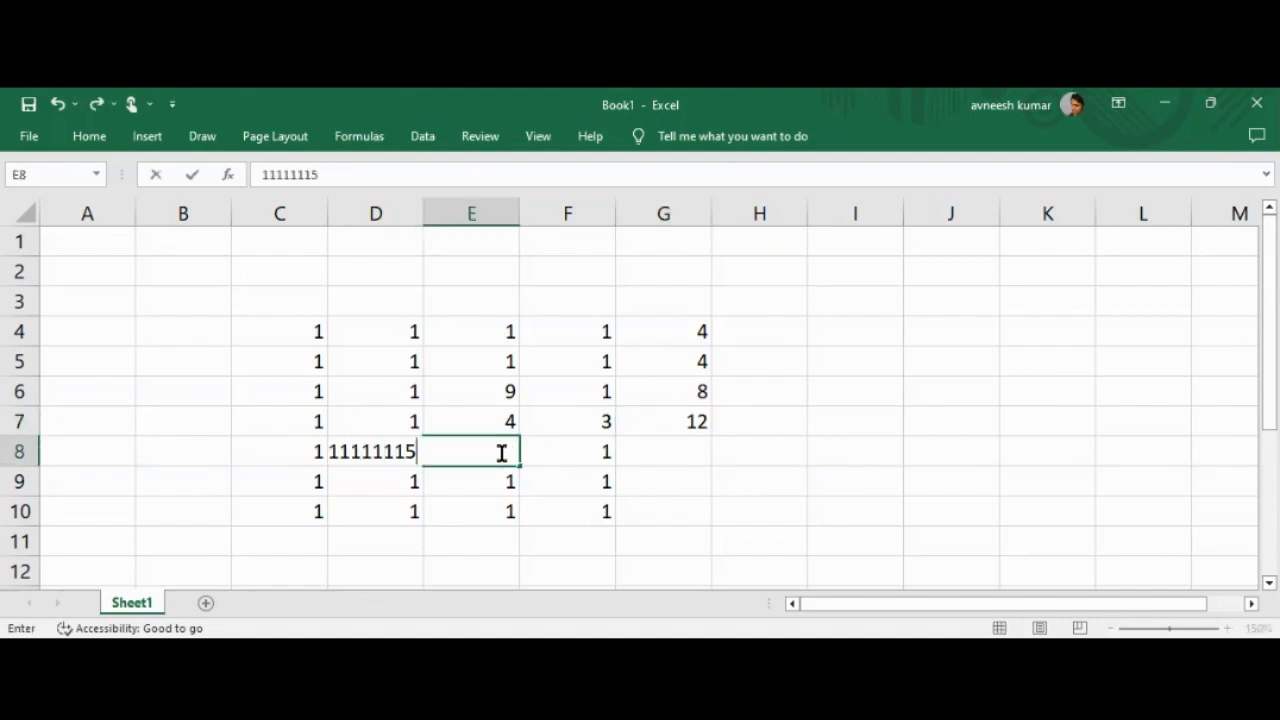
{"action": "key", "text": "Return"}
- Set cell E8 to 15 and cell F8 to 5 as the operands for a division
{"action": "left_click", "coordinate": [502, 455]}
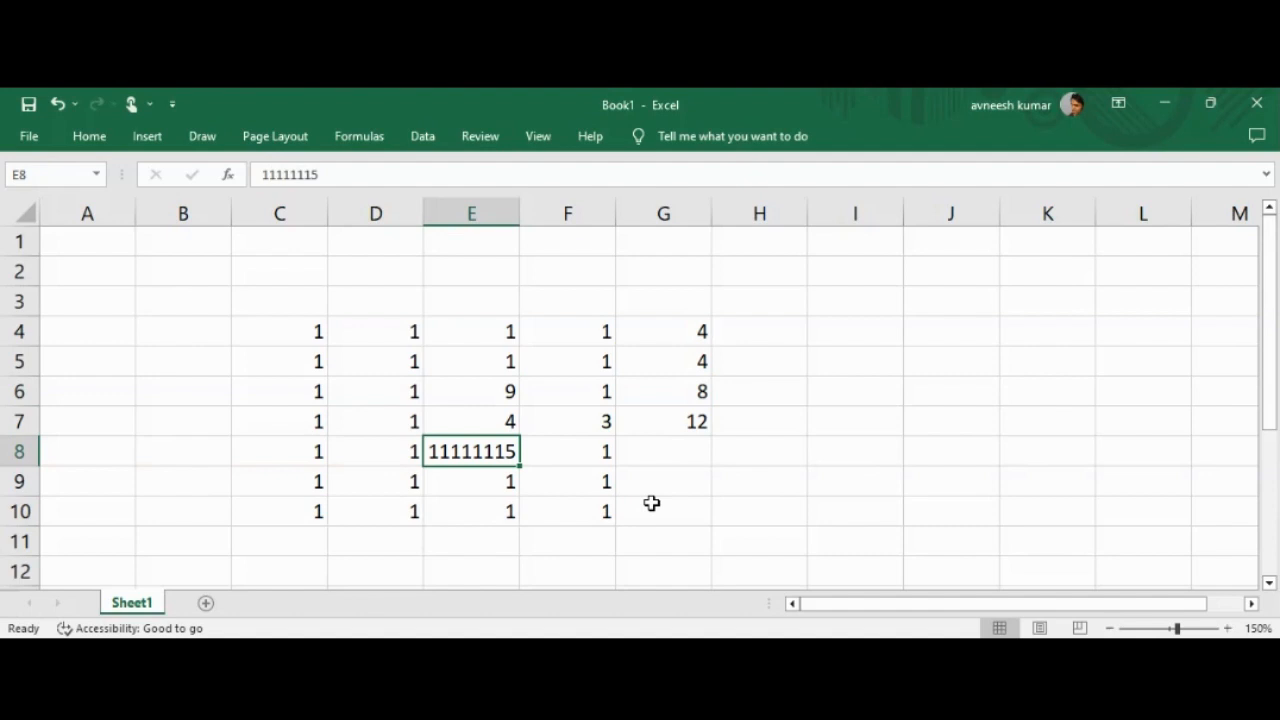
{"action": "type", "text": "15"}
{"action": "key", "text": "Return"}
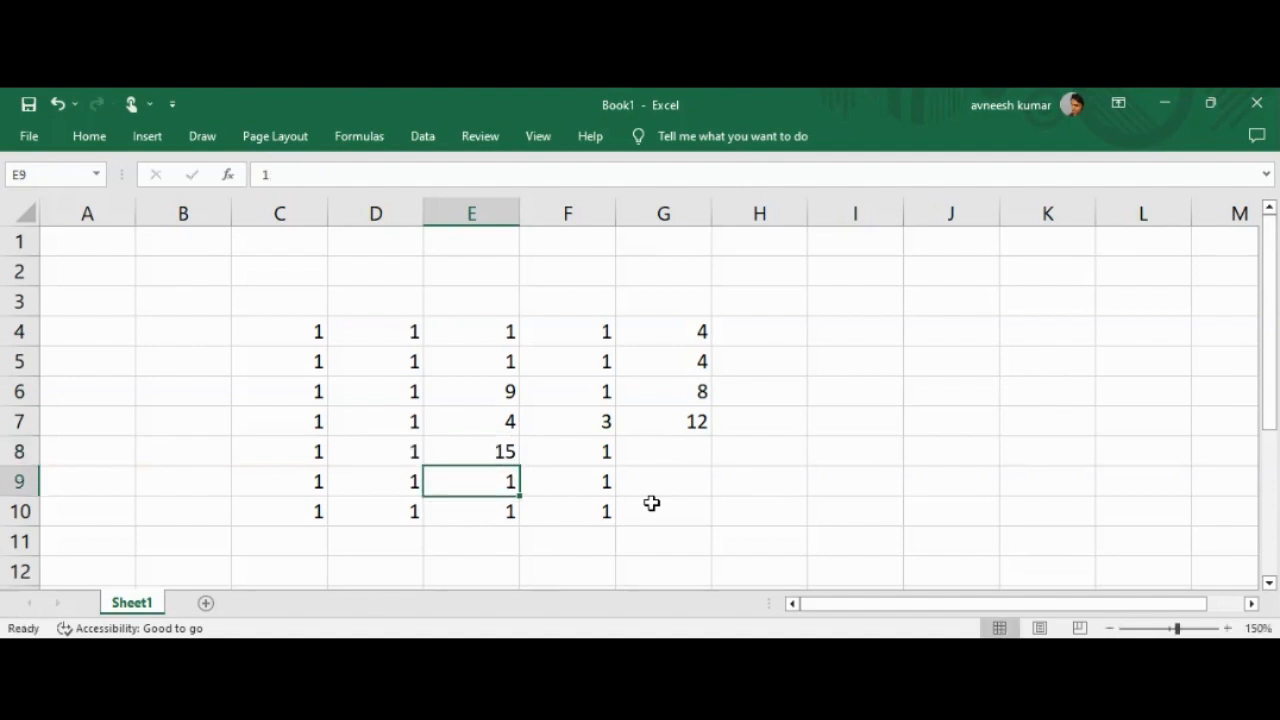
{"action": "left_click", "coordinate": [597, 455]}
{"action": "type", "text": "5"}
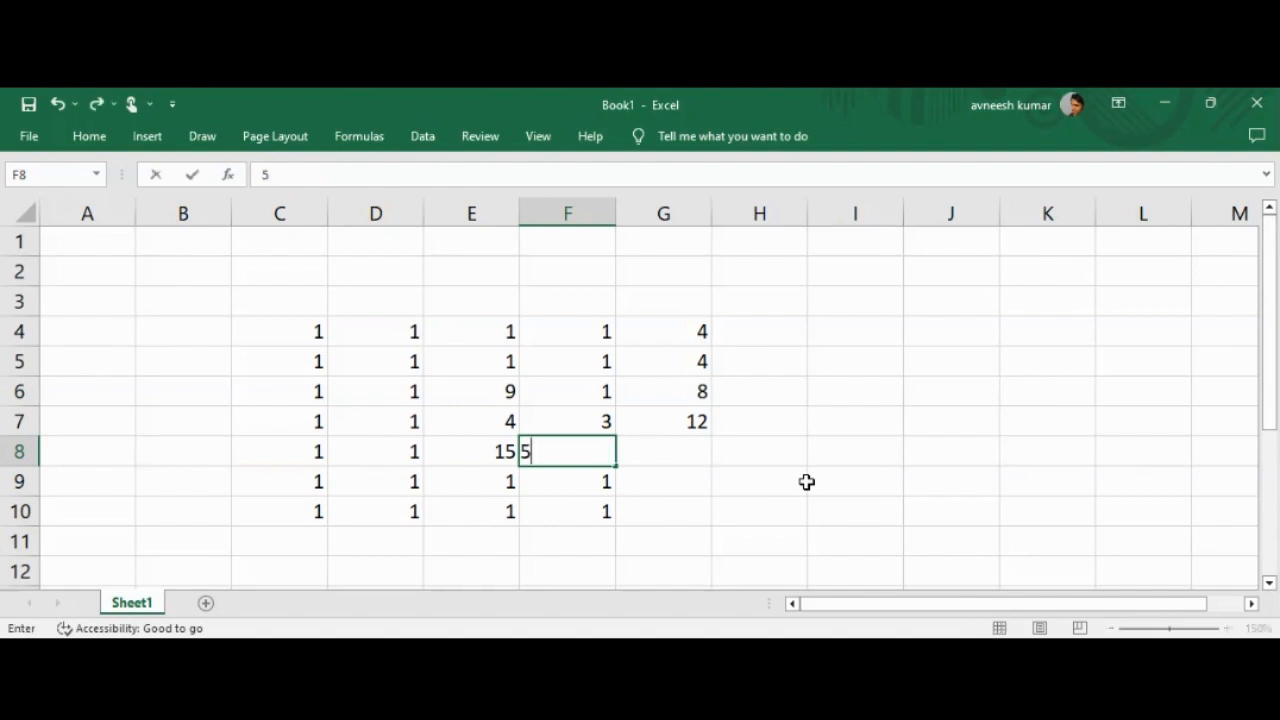
- Enter the division formula =E8/F8 in cell G8
{"action": "left_click", "coordinate": [657, 448]}
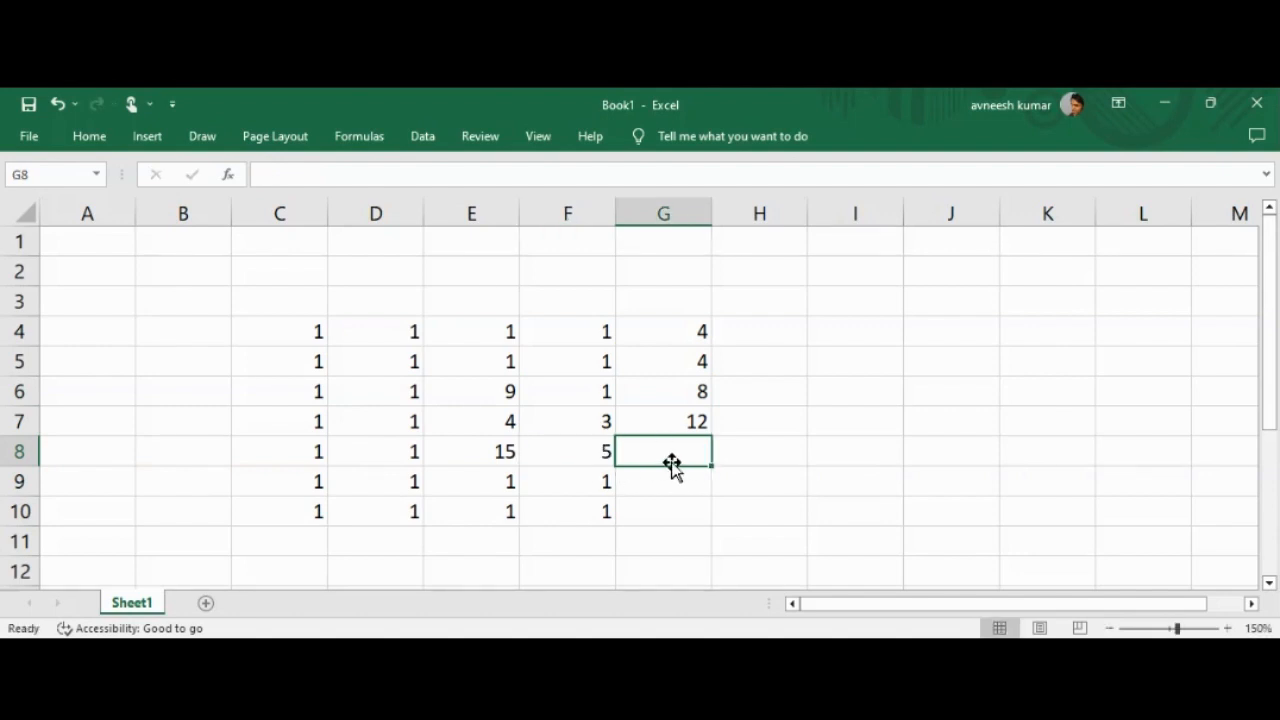
{"action": "type", "text": "="}
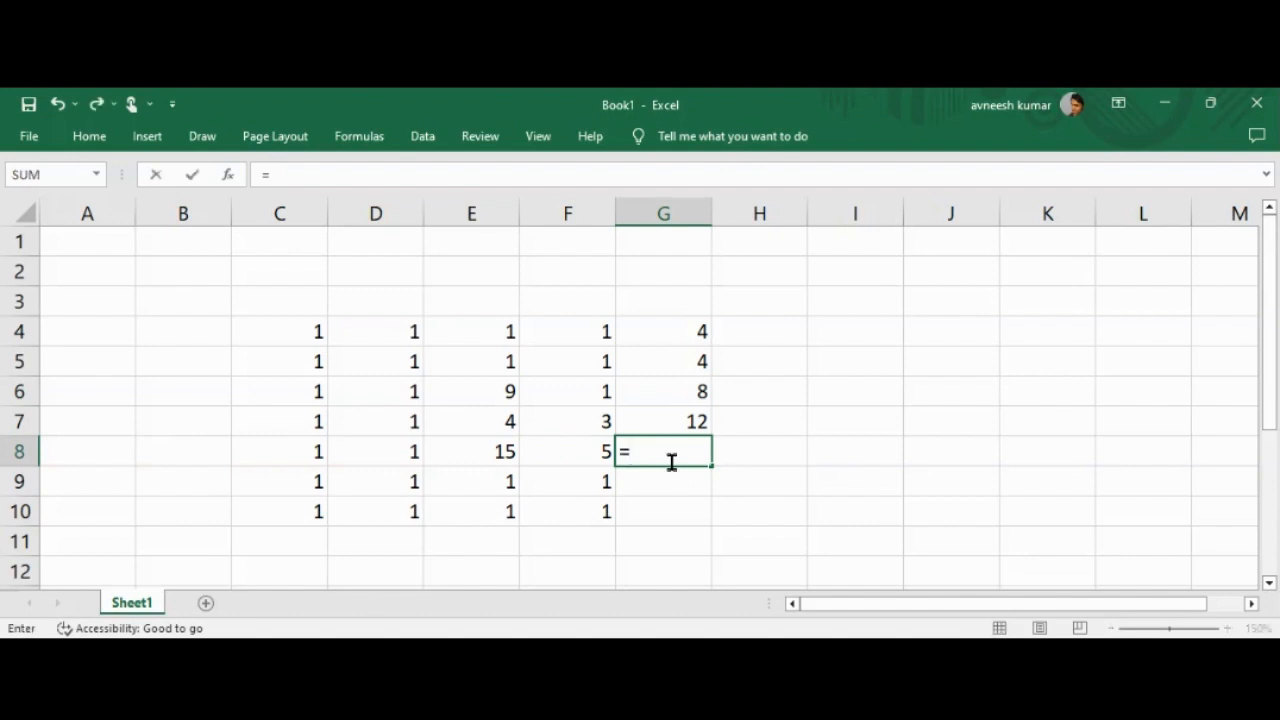
{"action": "left_click", "coordinate": [476, 448]}
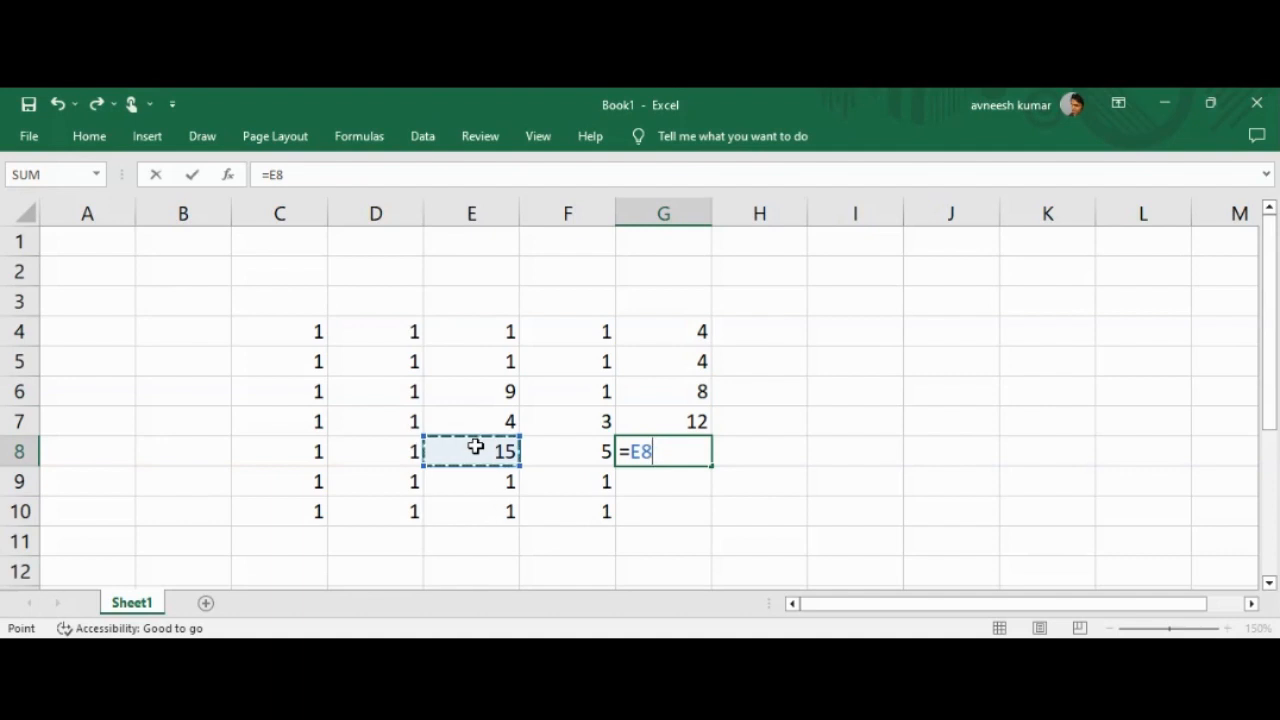
{"action": "type", "text": "/"}
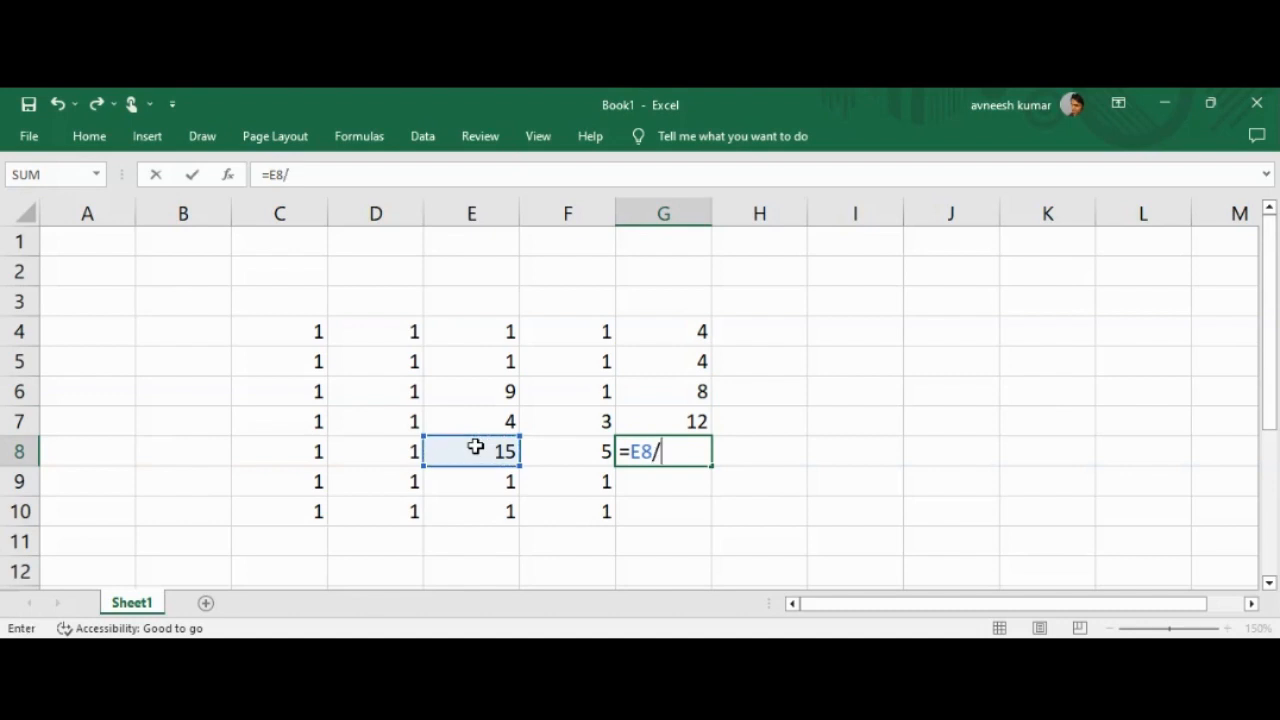
{"action": "left_click", "coordinate": [592, 453]}
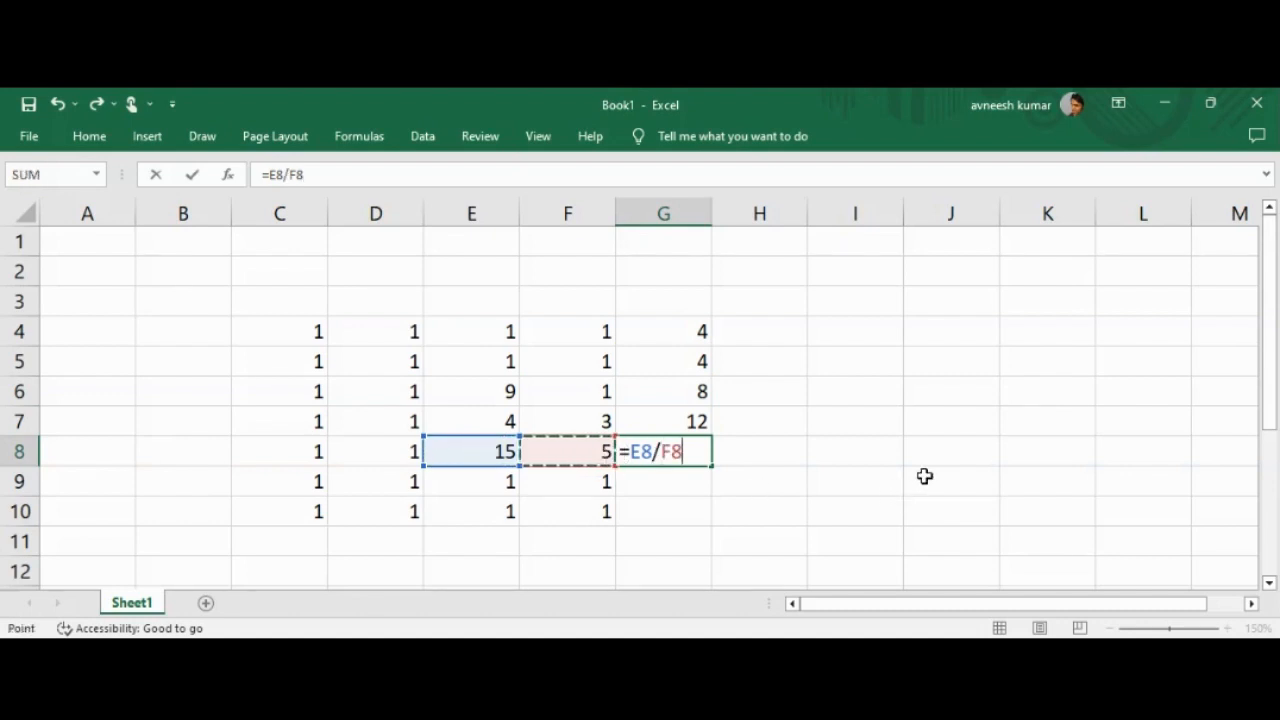
{"action": "key", "text": "Return"}
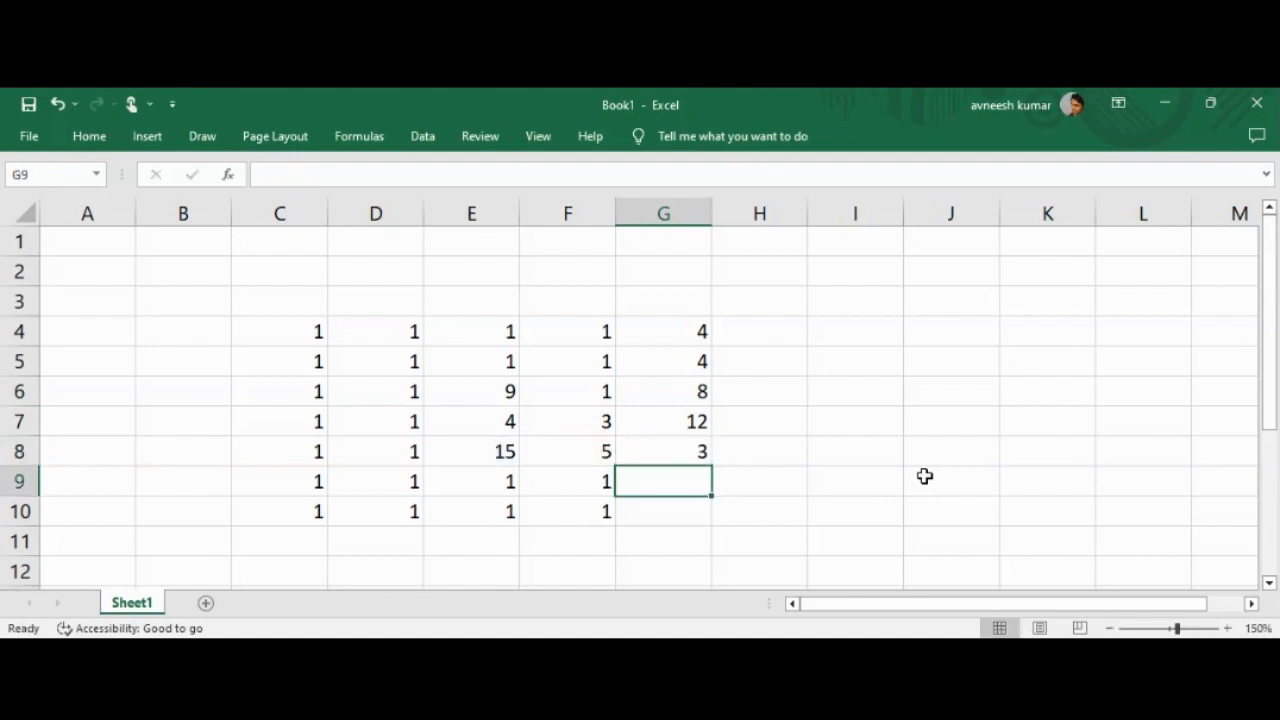
- Change the divisor in cell F8 to 4
{"action": "left_click", "coordinate": [556, 455]}
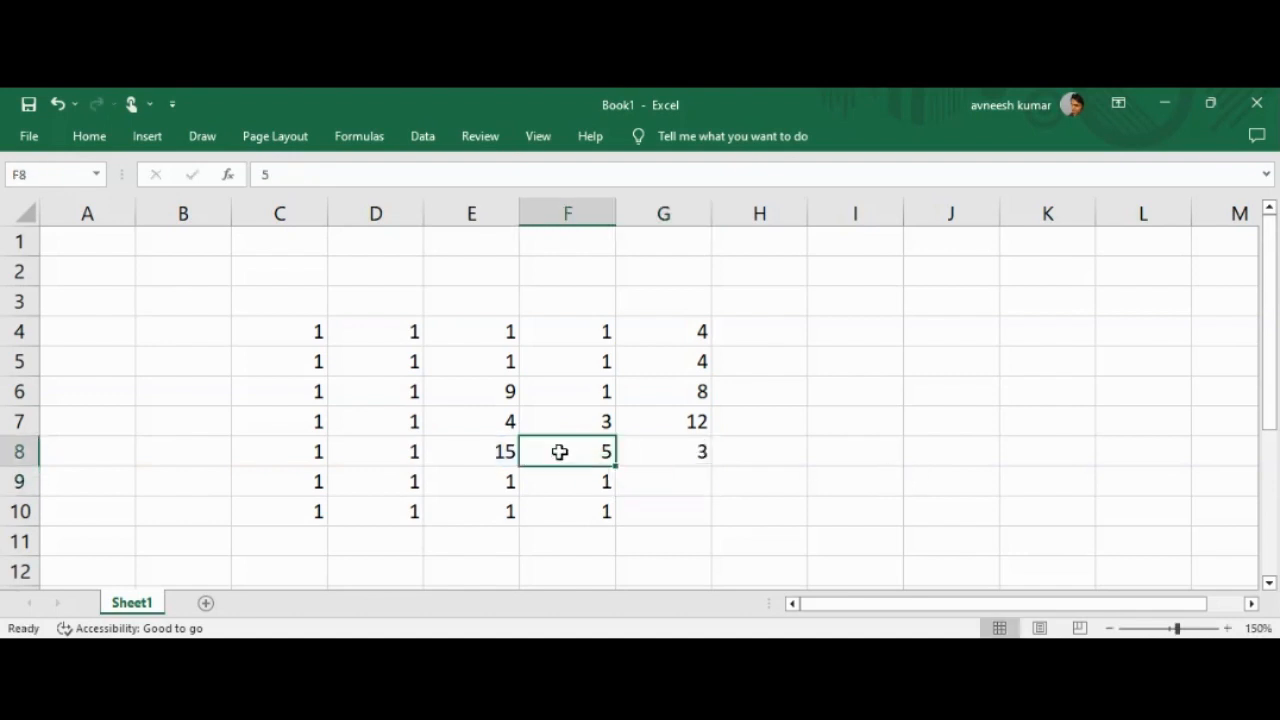
{"action": "type", "text": "4"}
{"action": "key", "text": "Return"}
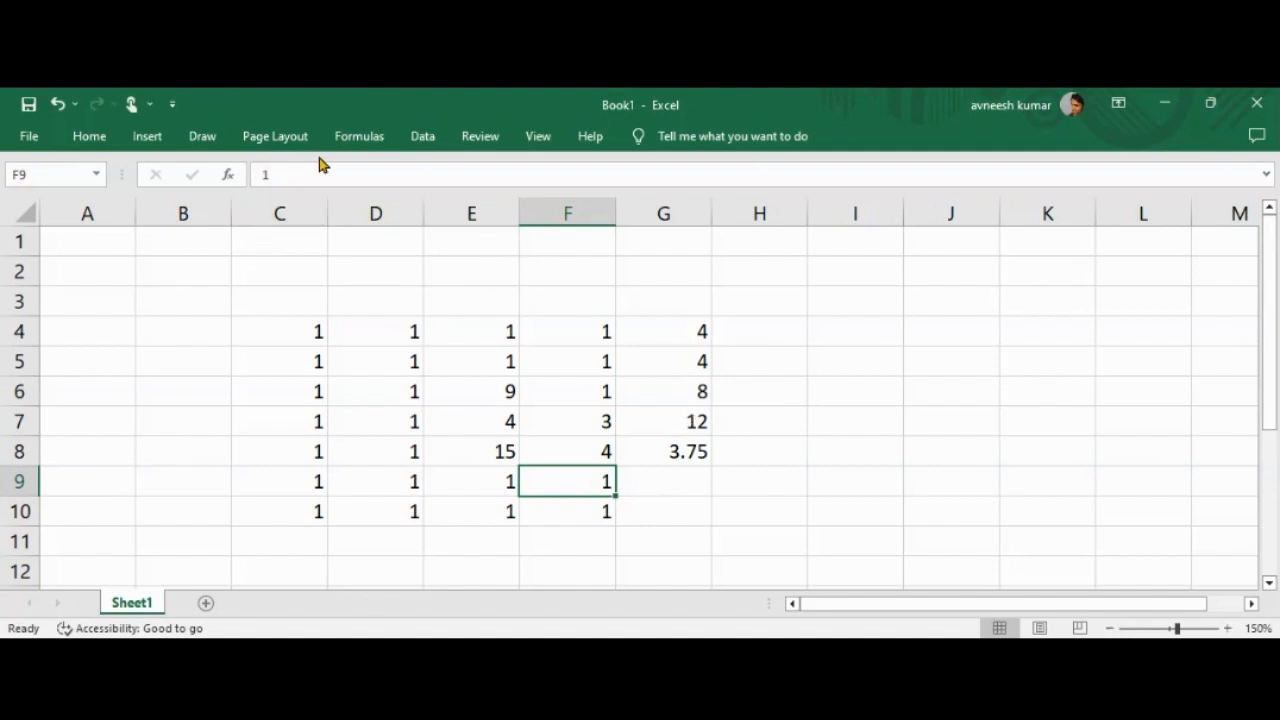
- Set cell C9 to 1 and cell D9 to 2 as the starting values of a number series
{"action": "left_click", "coordinate": [352, 136]}
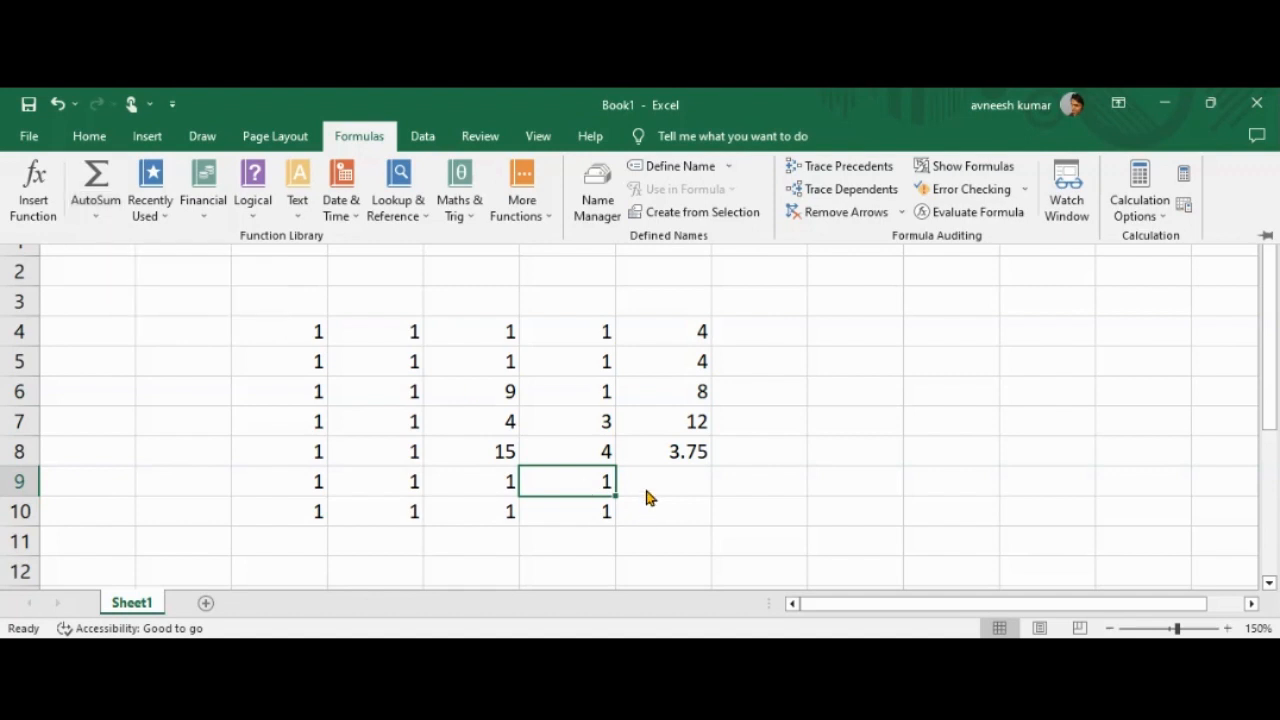
{"action": "left_click", "coordinate": [322, 474]}
{"action": "left_click_drag", "start_coordinate": [306, 482], "coordinate": [606, 486]}
{"action": "left_click", "coordinate": [310, 483]}
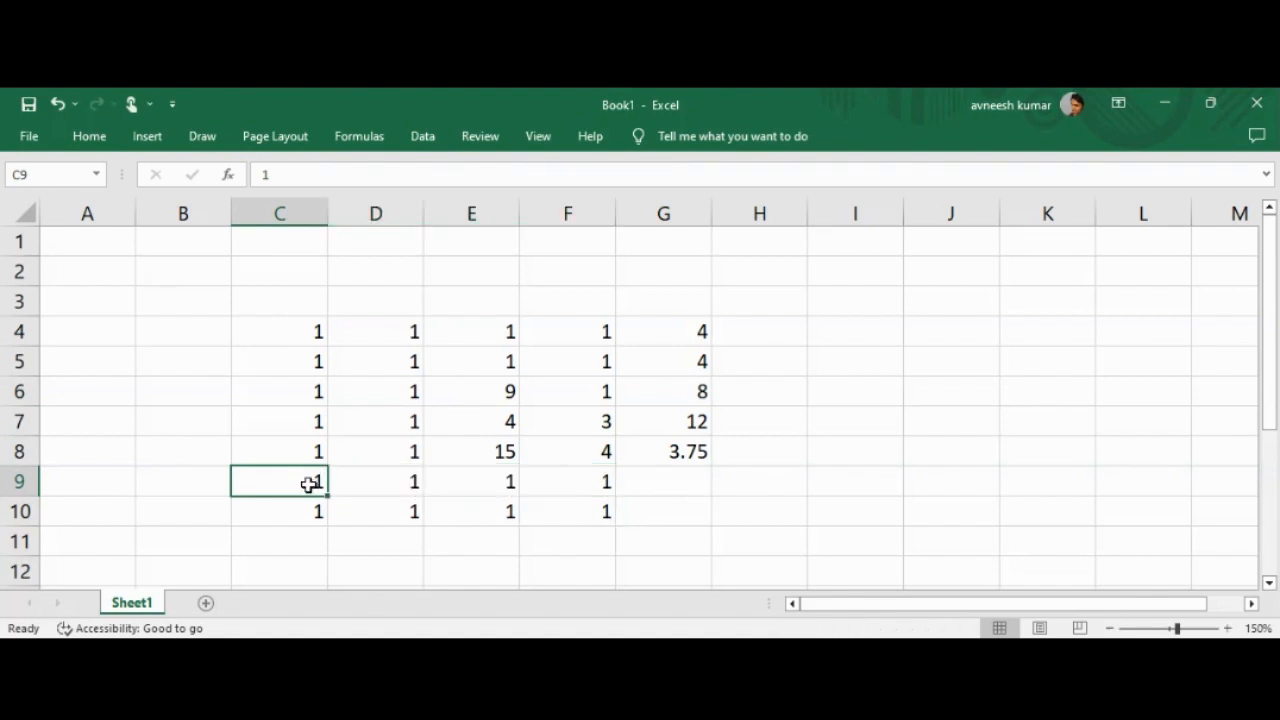
{"action": "type", "text": "1"}
{"action": "left_click", "coordinate": [351, 479]}
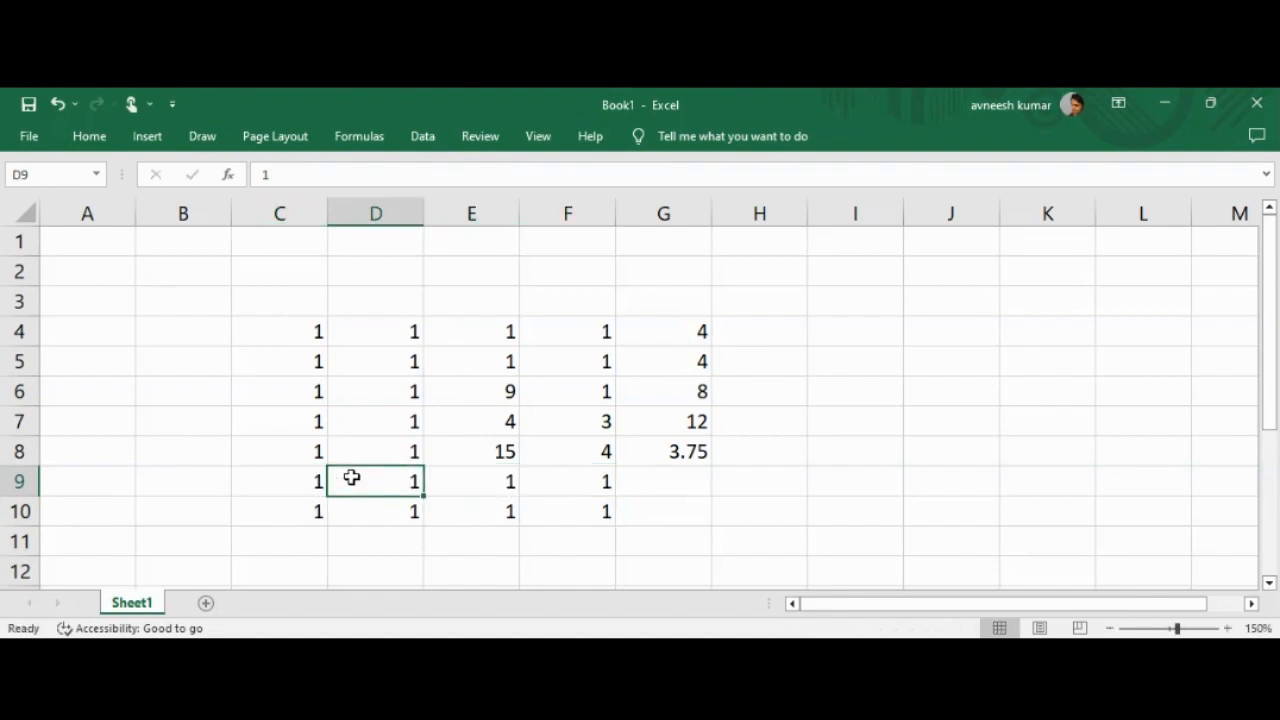
{"action": "type", "text": "2"}
{"action": "left_click", "coordinate": [371, 517]}
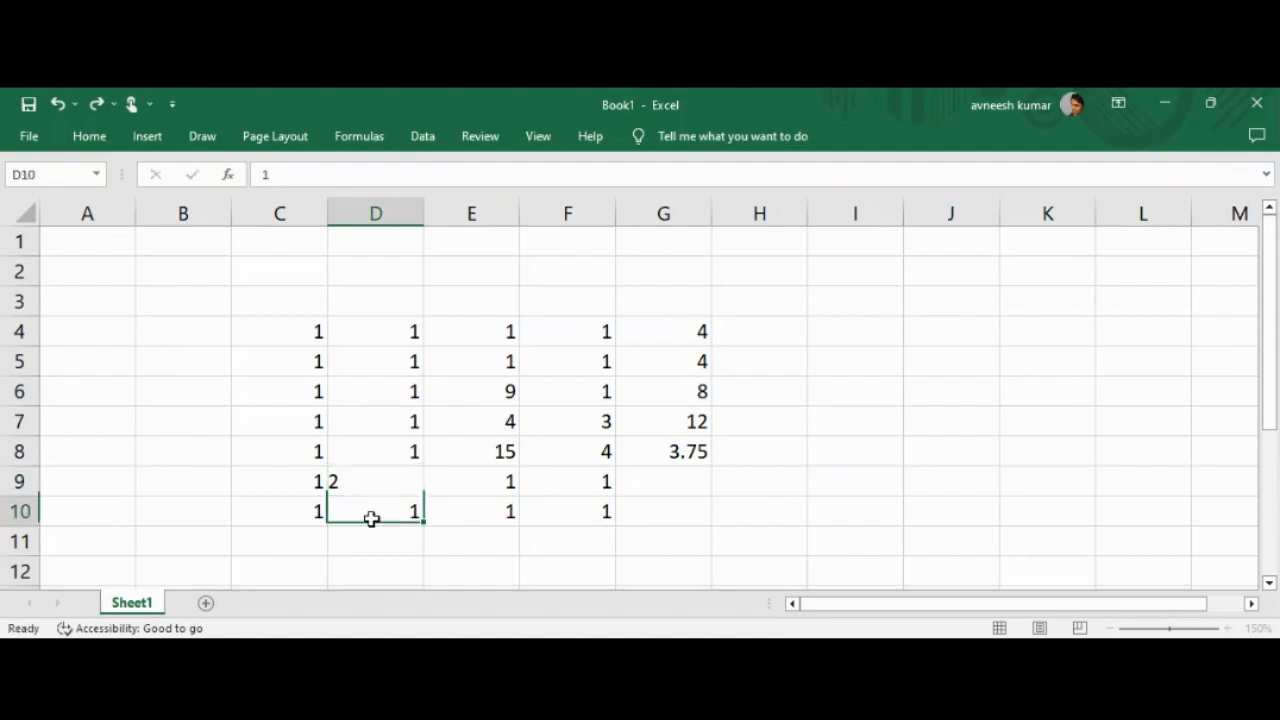
- Extend the series from C9:D9 across row 9 to cell F9 with the fill handle
{"action": "left_click_drag", "start_coordinate": [303, 486], "coordinate": [381, 480]}
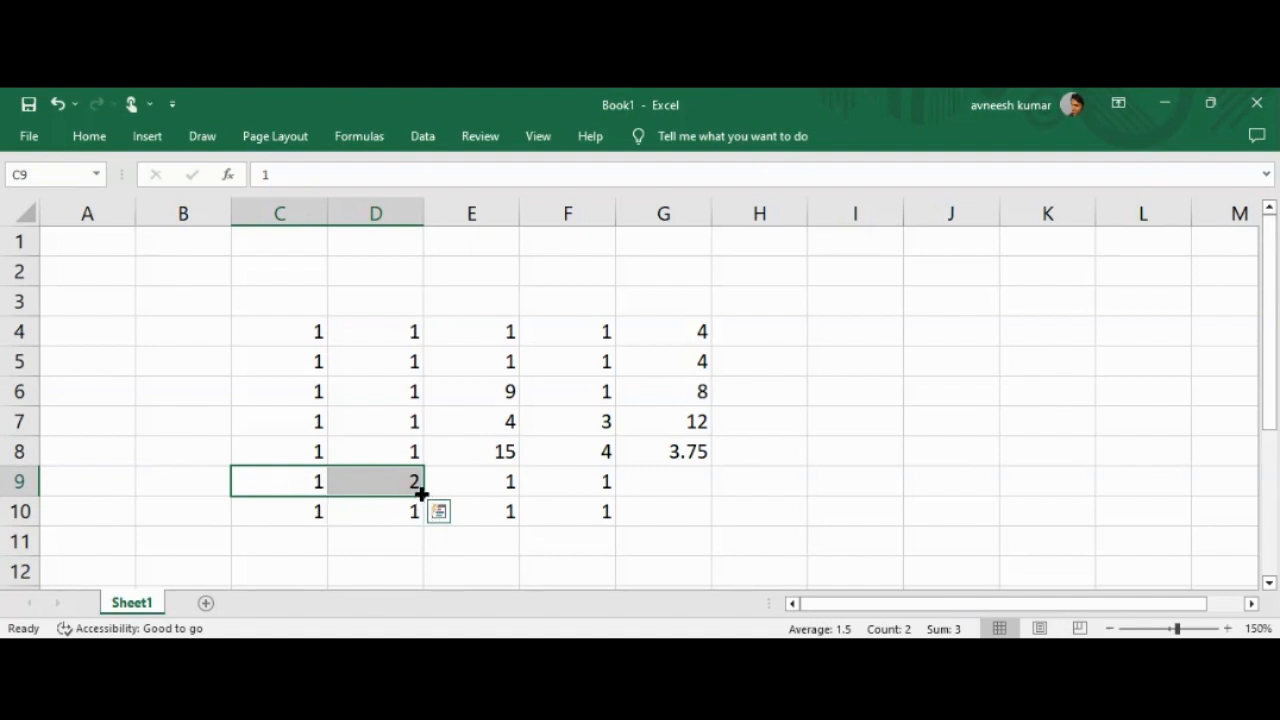
{"action": "left_click_drag", "start_coordinate": [437, 494], "coordinate": [503, 497]}
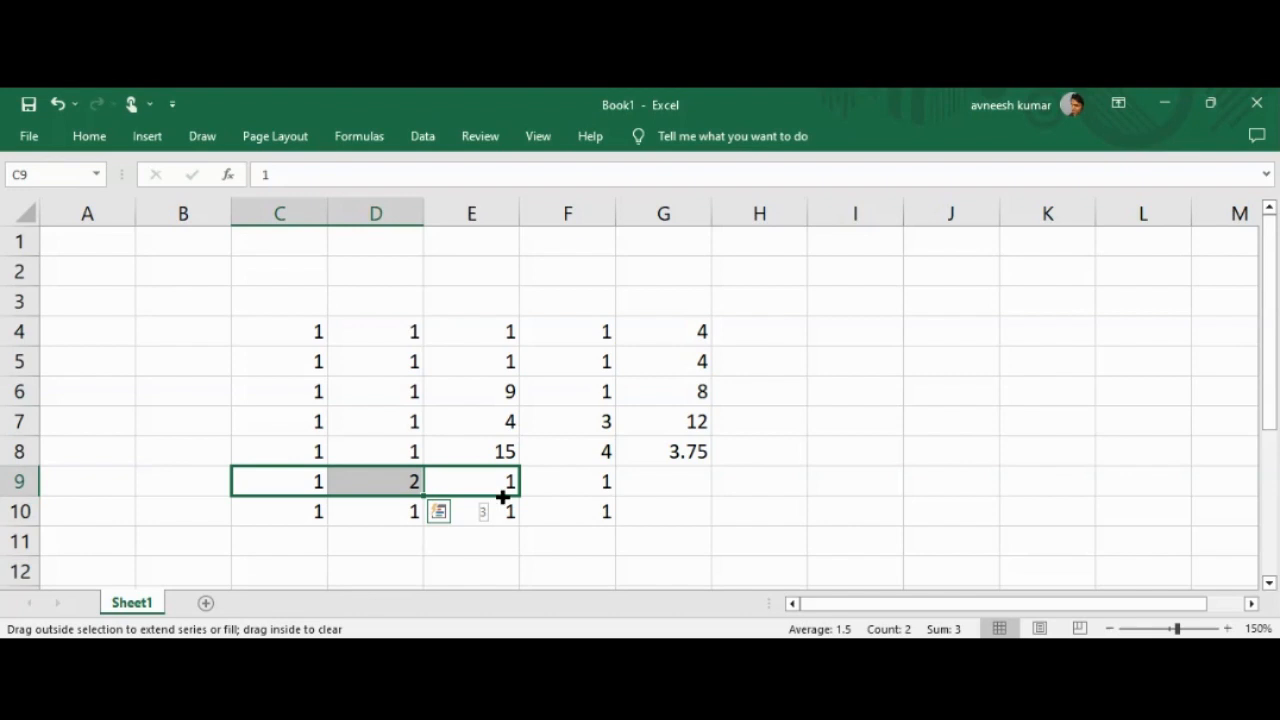
{"action": "left_click_drag", "start_coordinate": [503, 497], "coordinate": [612, 495]}
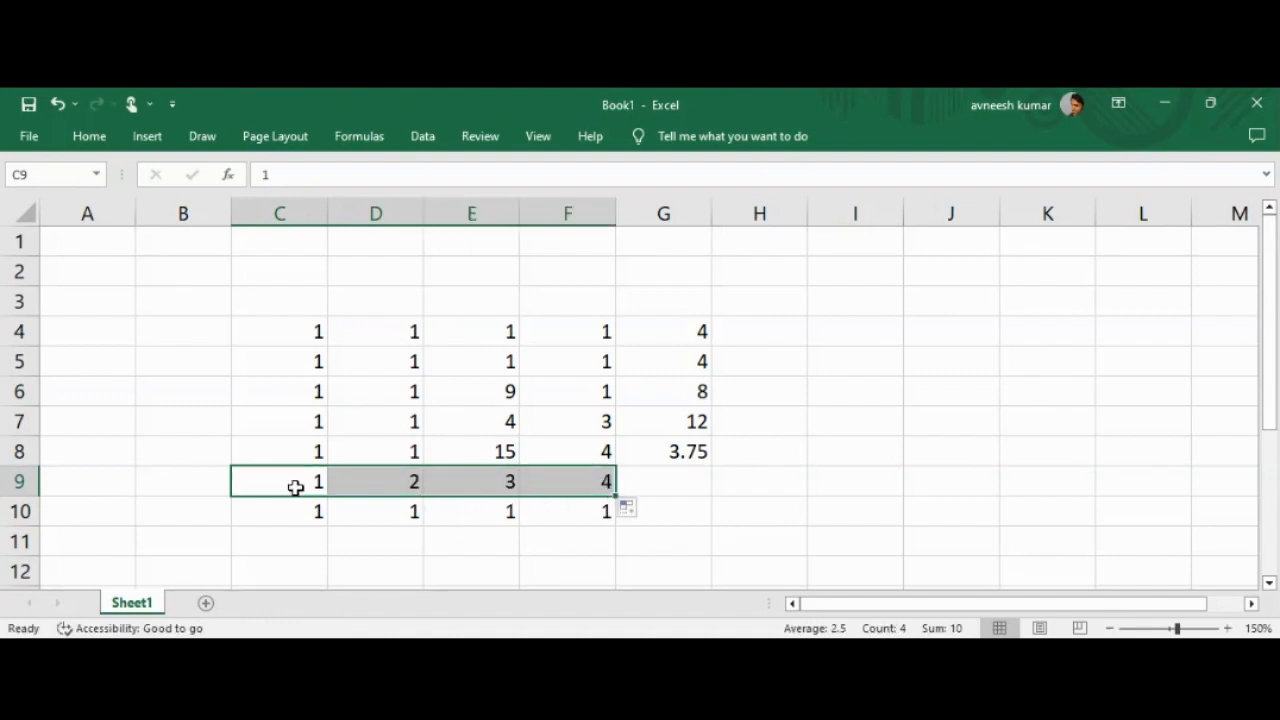
{"action": "left_click_drag", "start_coordinate": [295, 487], "coordinate": [369, 497]}
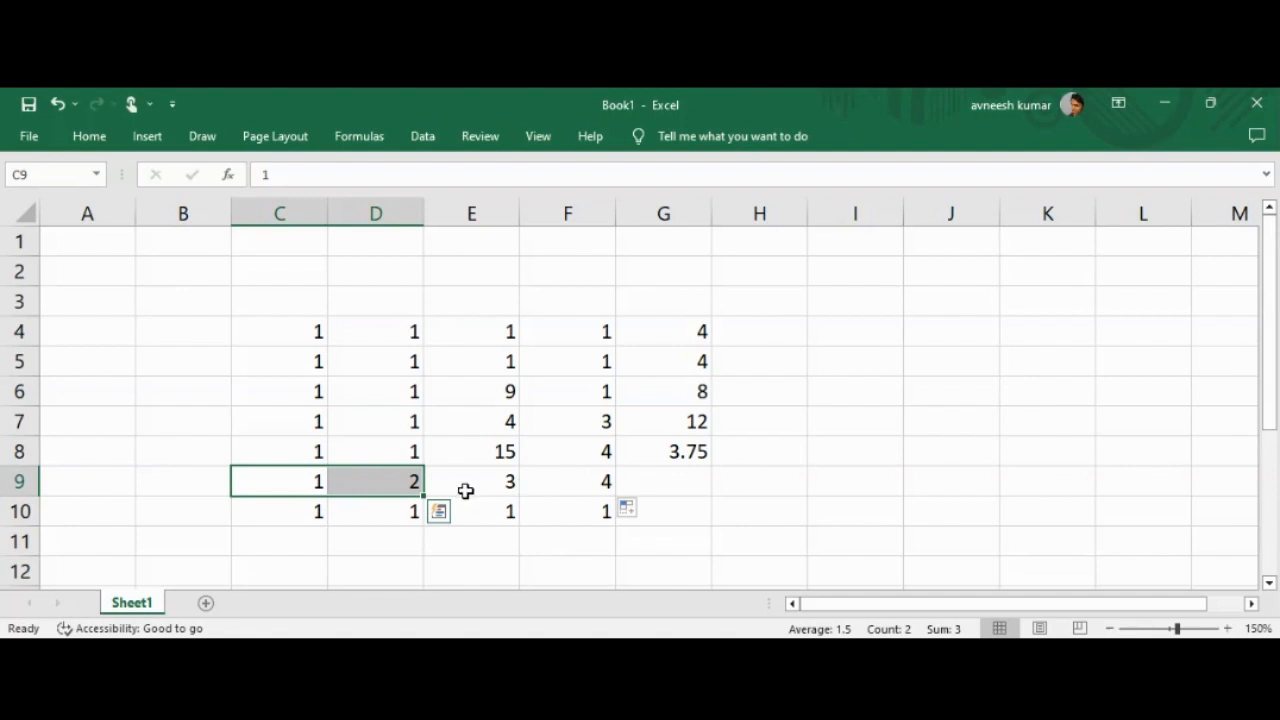
- Review the addition formulas in G4 and G5, and total C9:F9 into cell G9 using AutoSum
{"action": "left_click", "coordinate": [649, 486]}
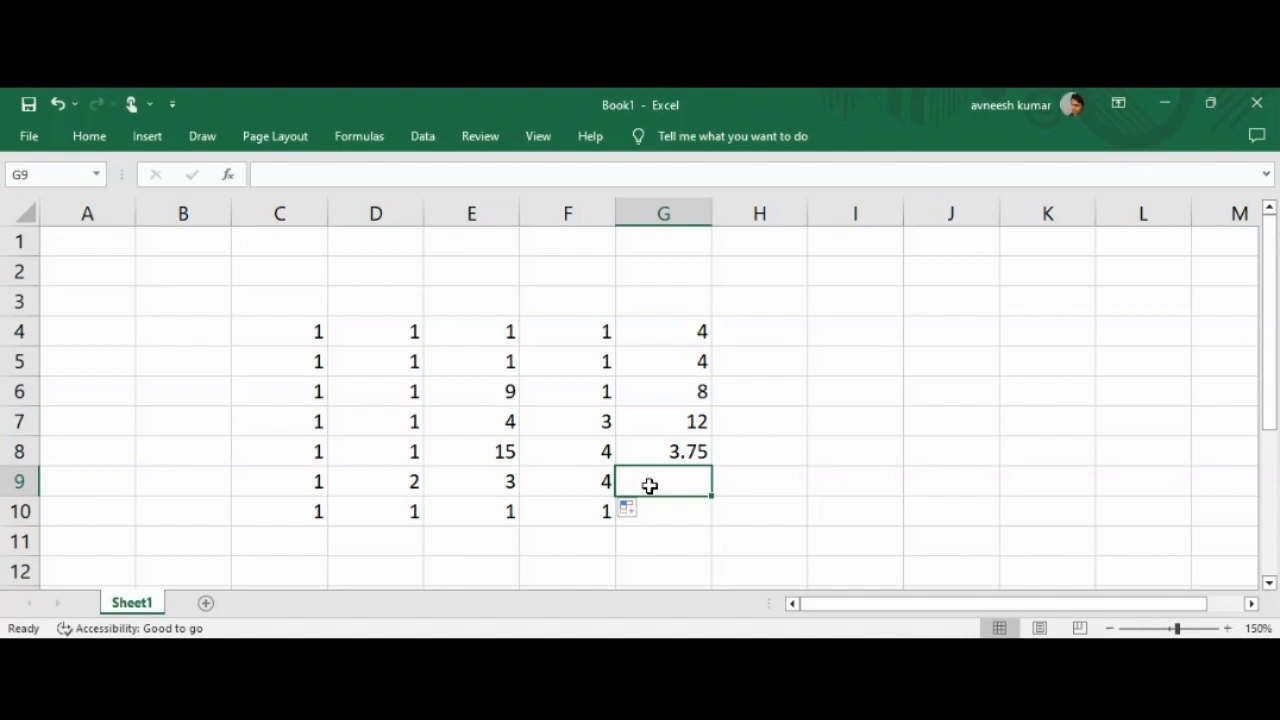
{"action": "left_click", "coordinate": [704, 330]}
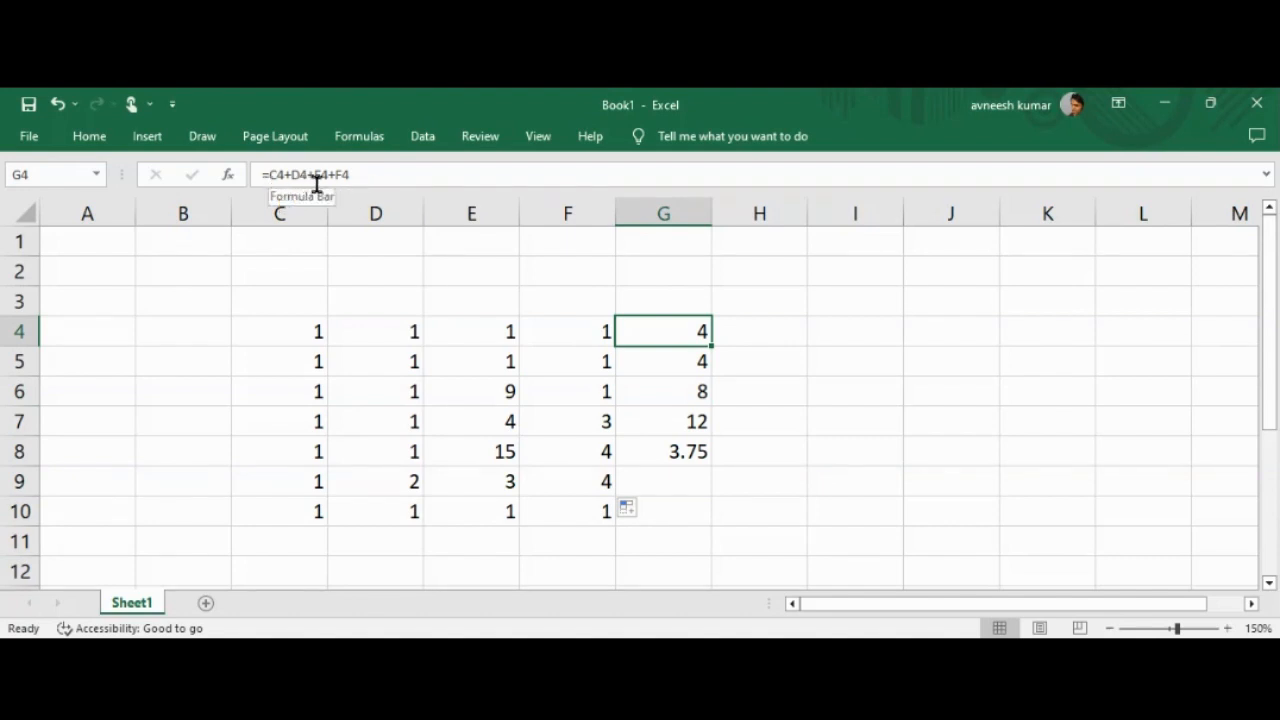
{"action": "left_click", "coordinate": [681, 372]}
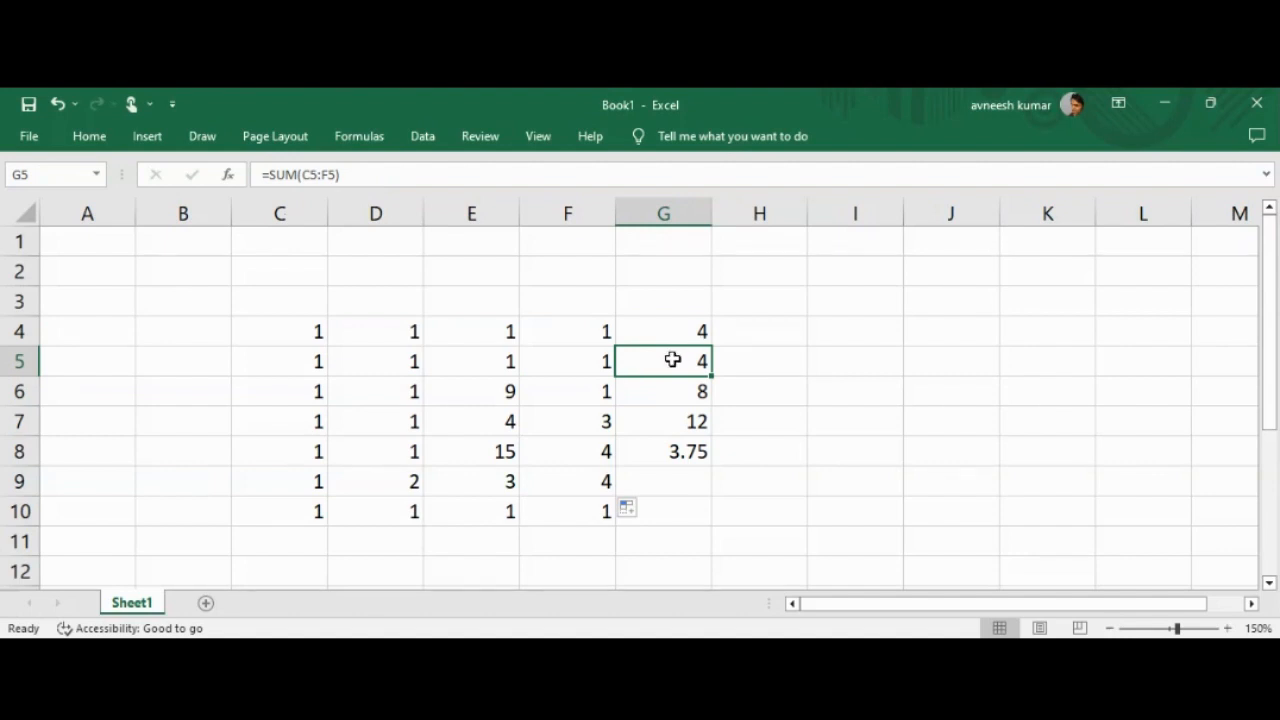
{"action": "left_click_drag", "start_coordinate": [314, 486], "coordinate": [580, 484]}
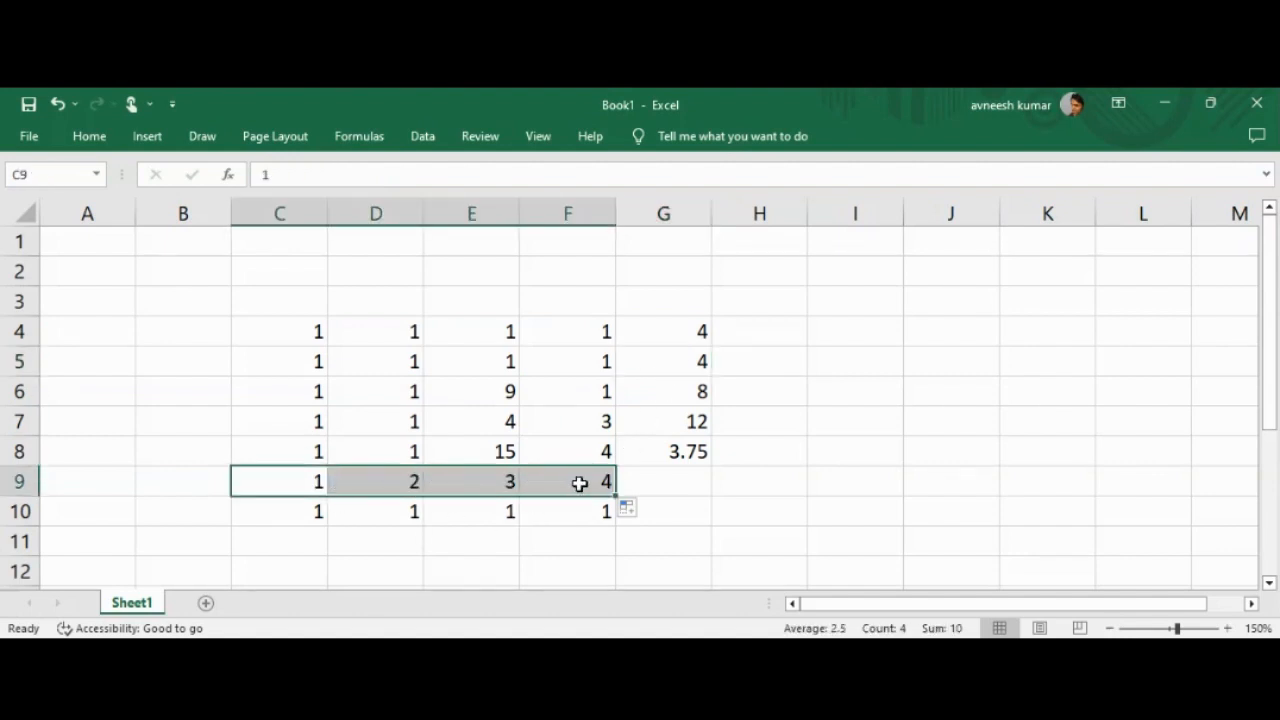
{"action": "left_click", "coordinate": [358, 139]}
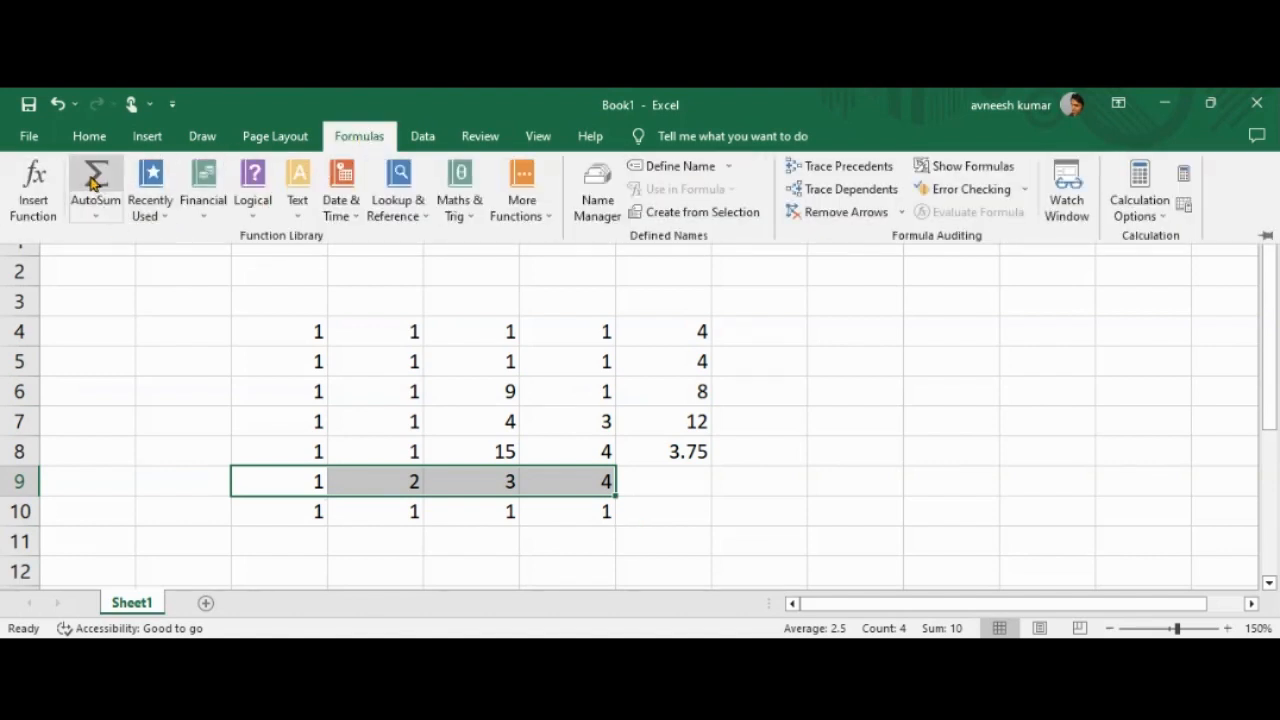
{"action": "left_click", "coordinate": [95, 178]}
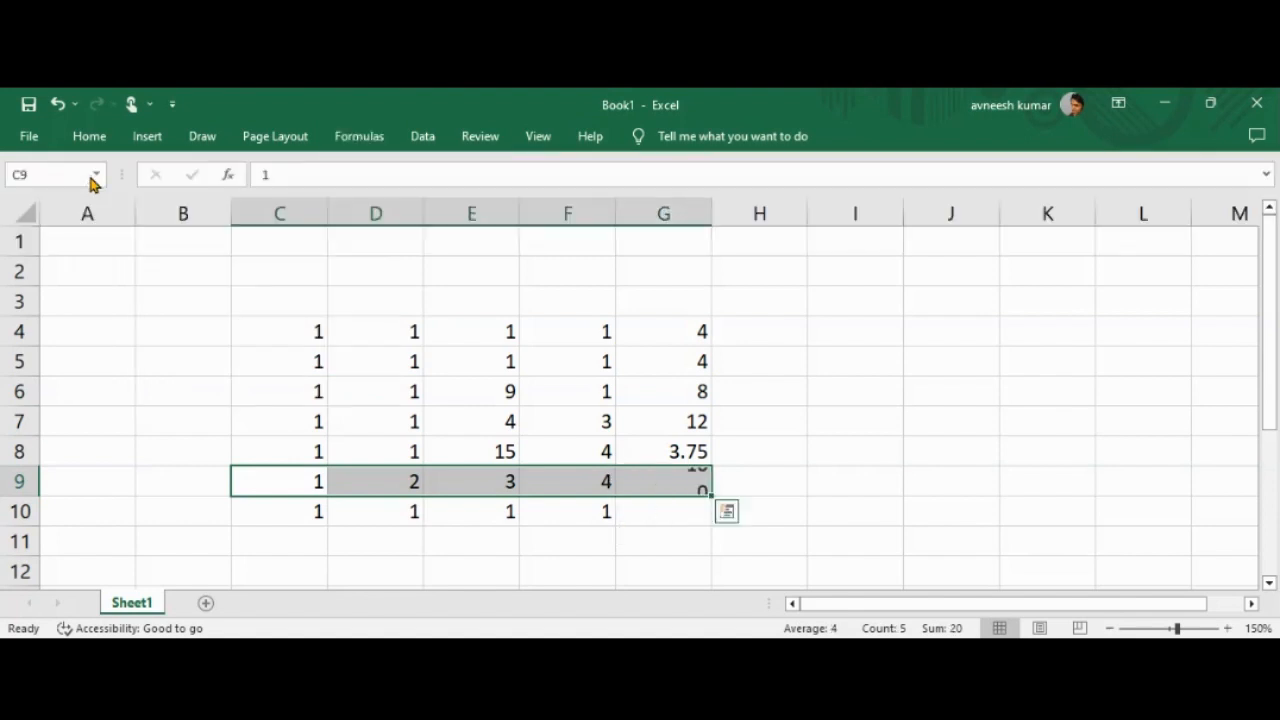
{"action": "left_click", "coordinate": [672, 486]}
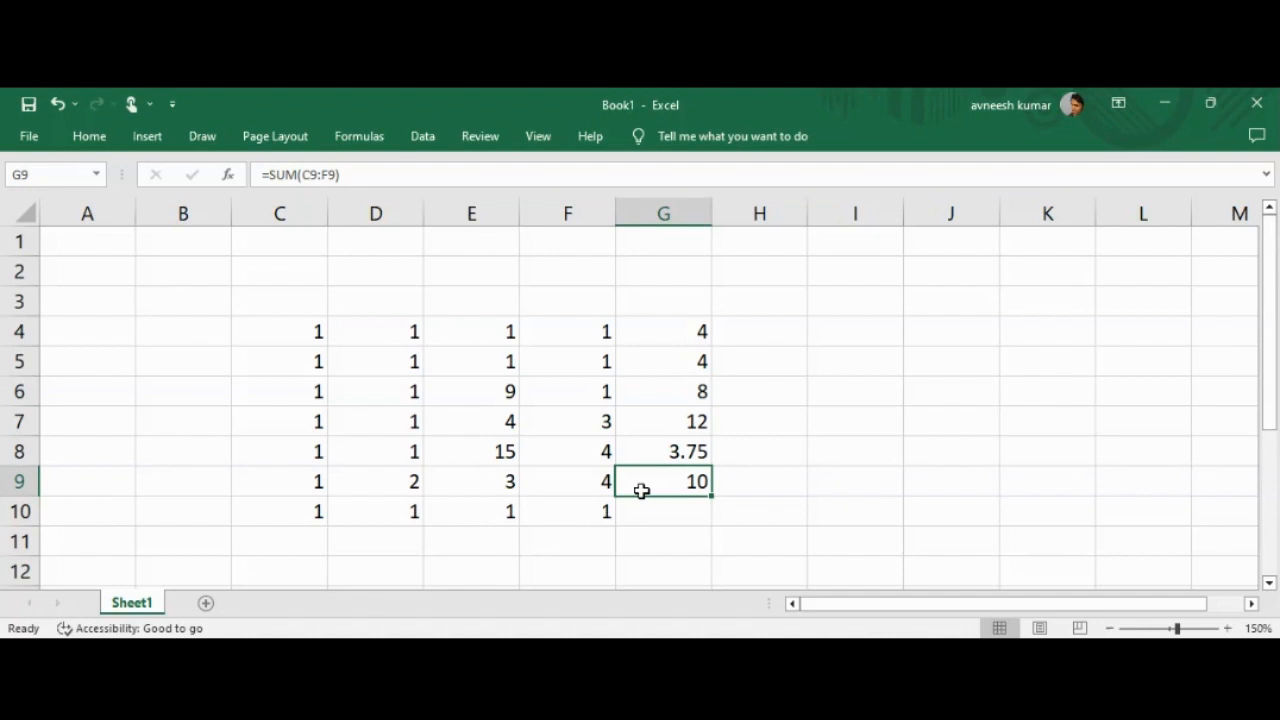
- Insert the AVERAGE function for the range G4:G9 in cell G10 and check it against those cells
{"action": "key", "text": "Down"}
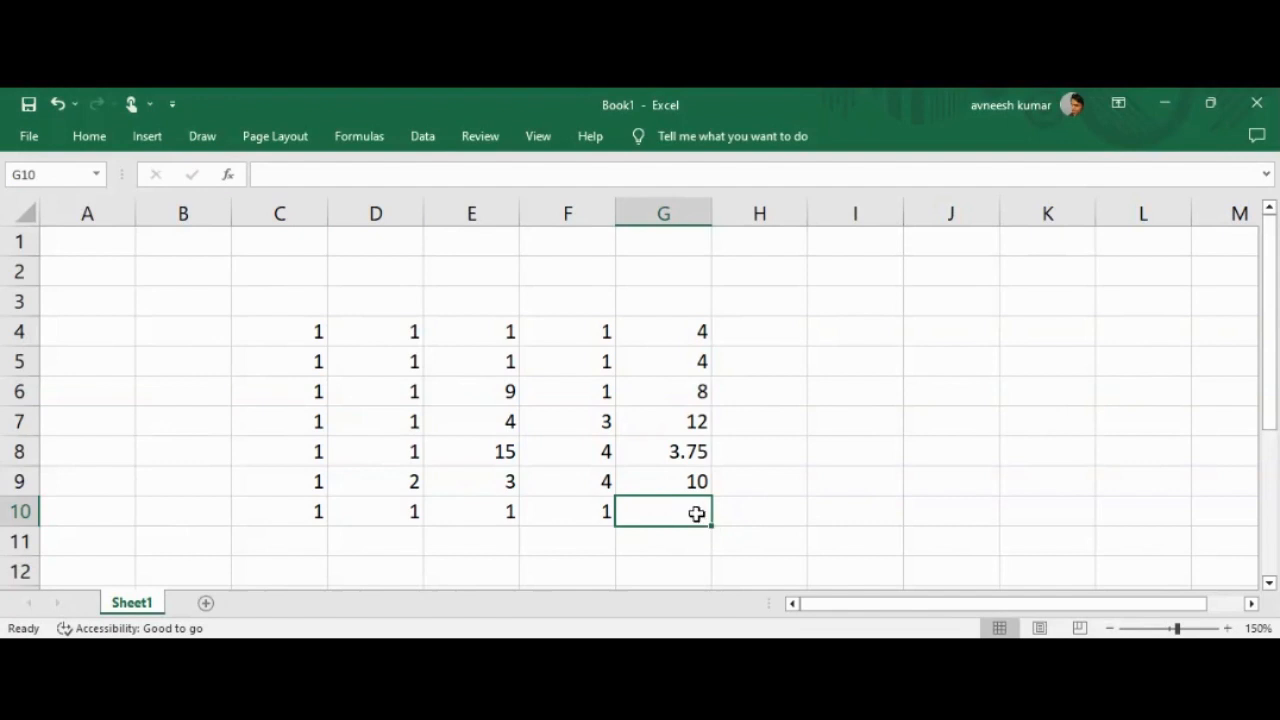
{"action": "left_click", "coordinate": [229, 176]}
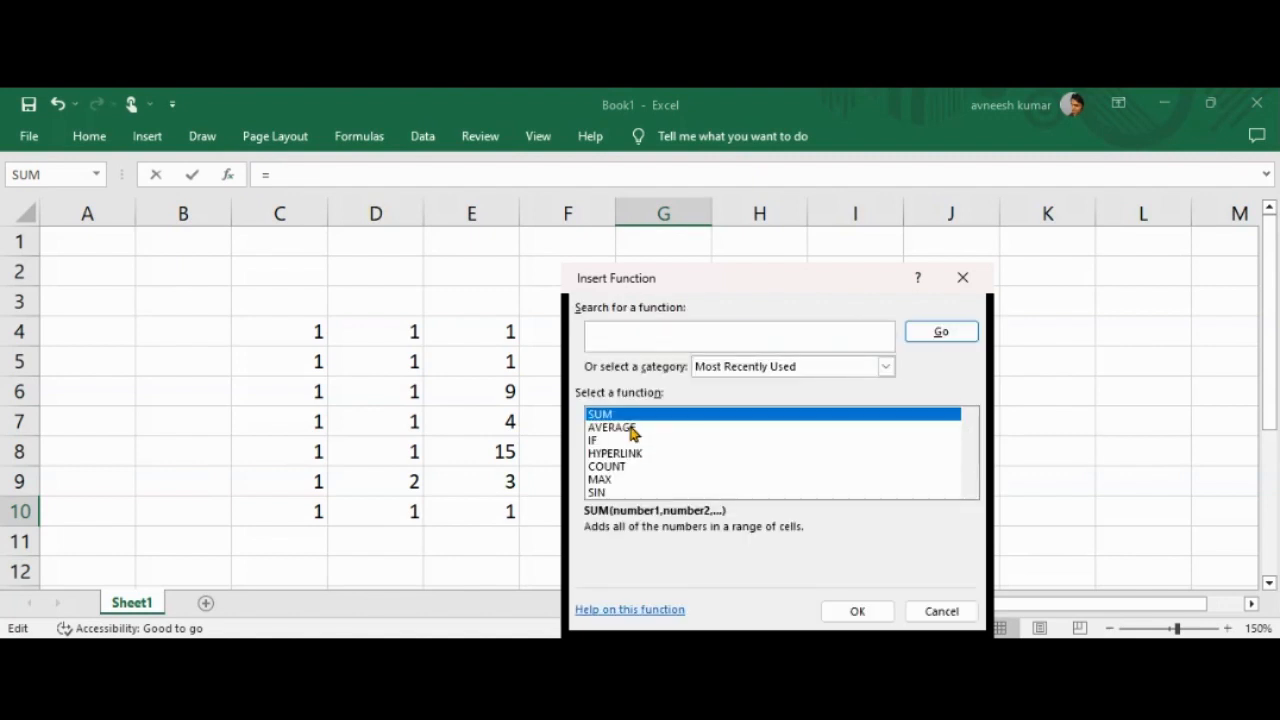
{"action": "left_click", "coordinate": [620, 427]}
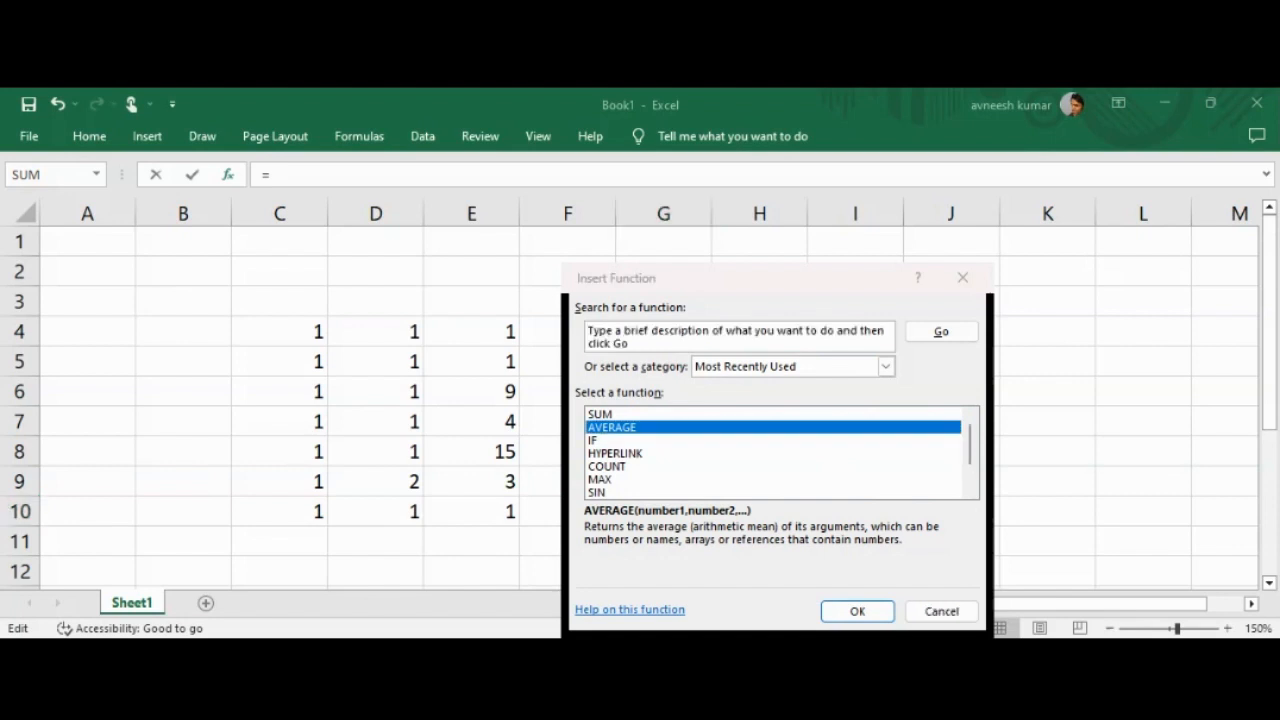
{"action": "left_click", "coordinate": [834, 267]}
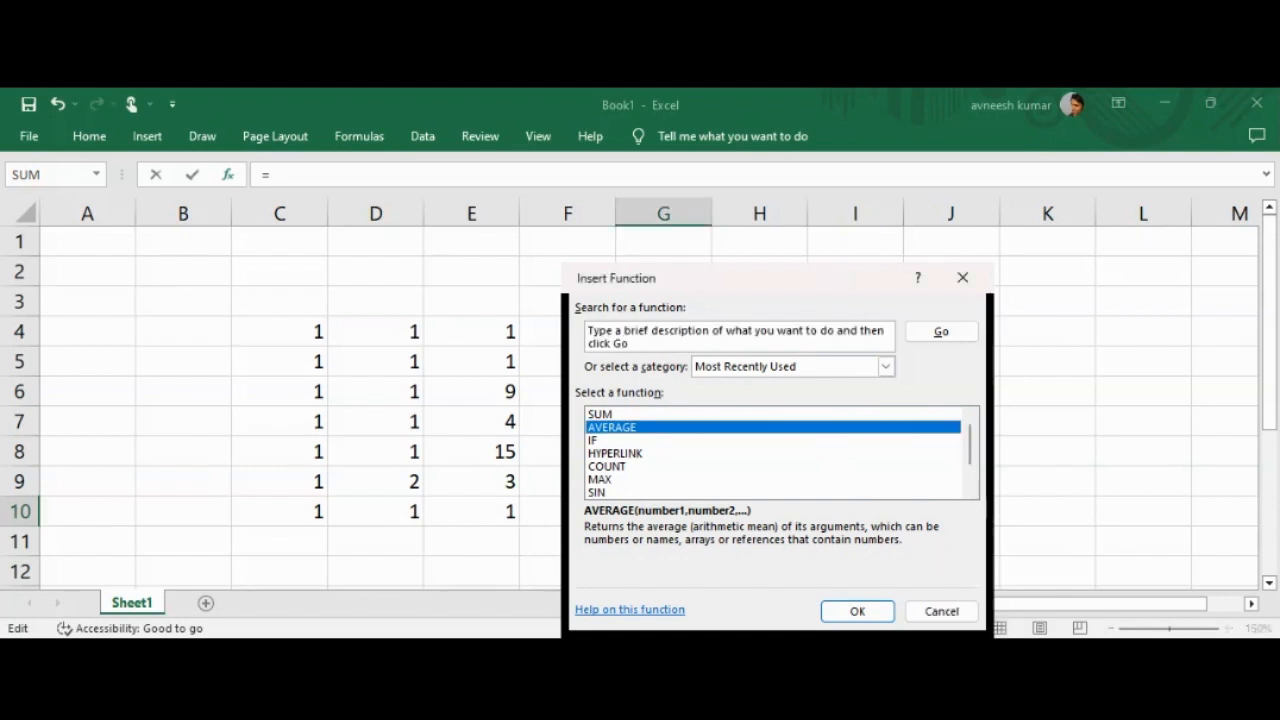
{"action": "left_click", "coordinate": [857, 611]}
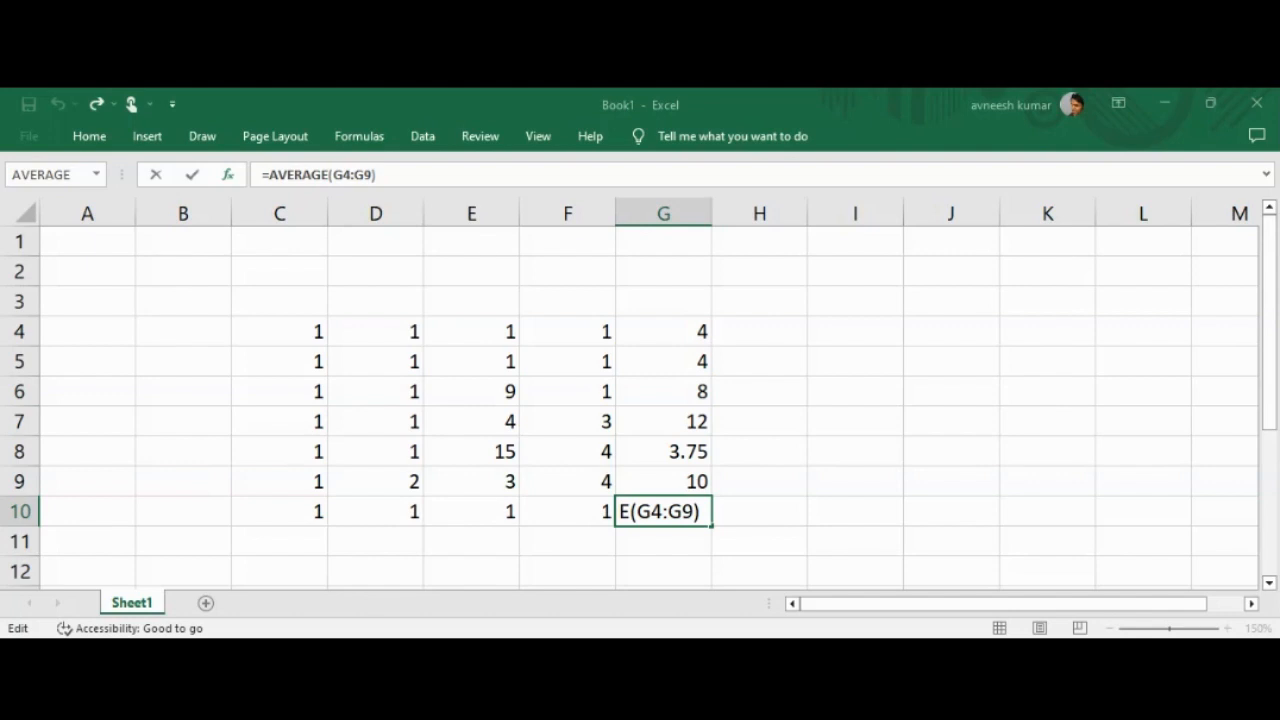
{"action": "key", "text": "ctrl+Return"}
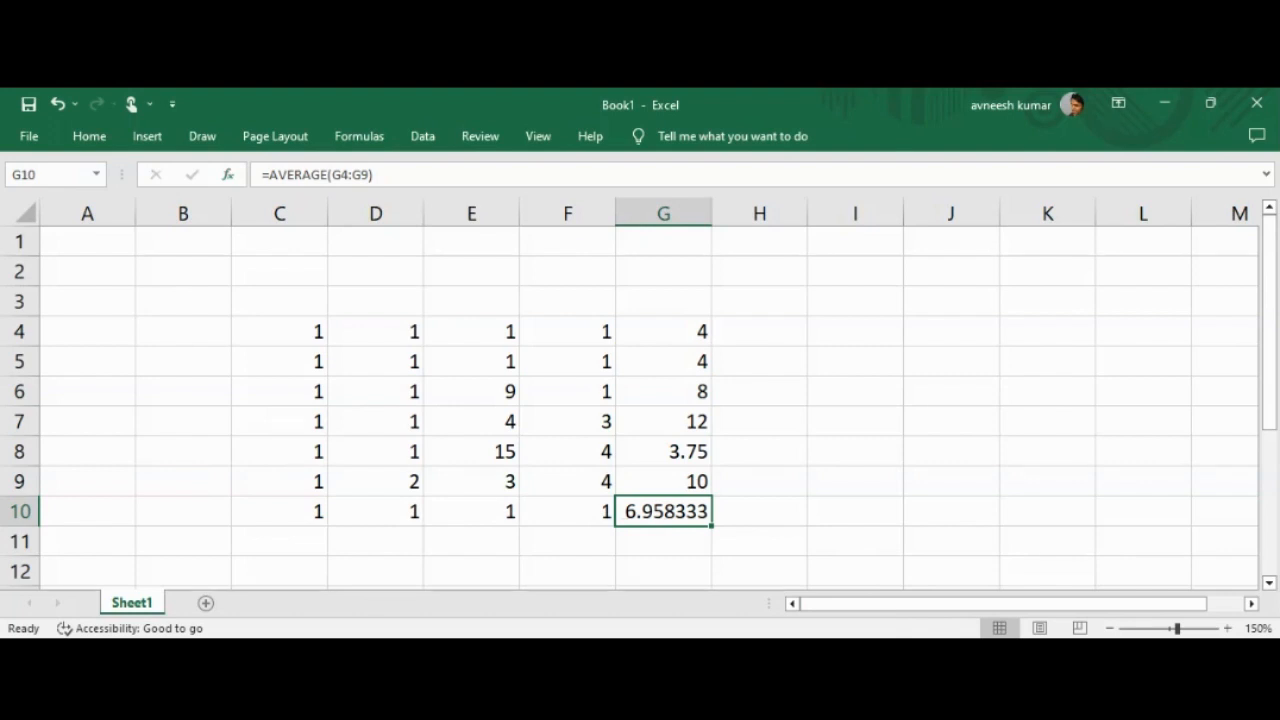
{"action": "left_click", "coordinate": [651, 511]}
{"action": "left_click_drag", "start_coordinate": [670, 326], "coordinate": [681, 478]}
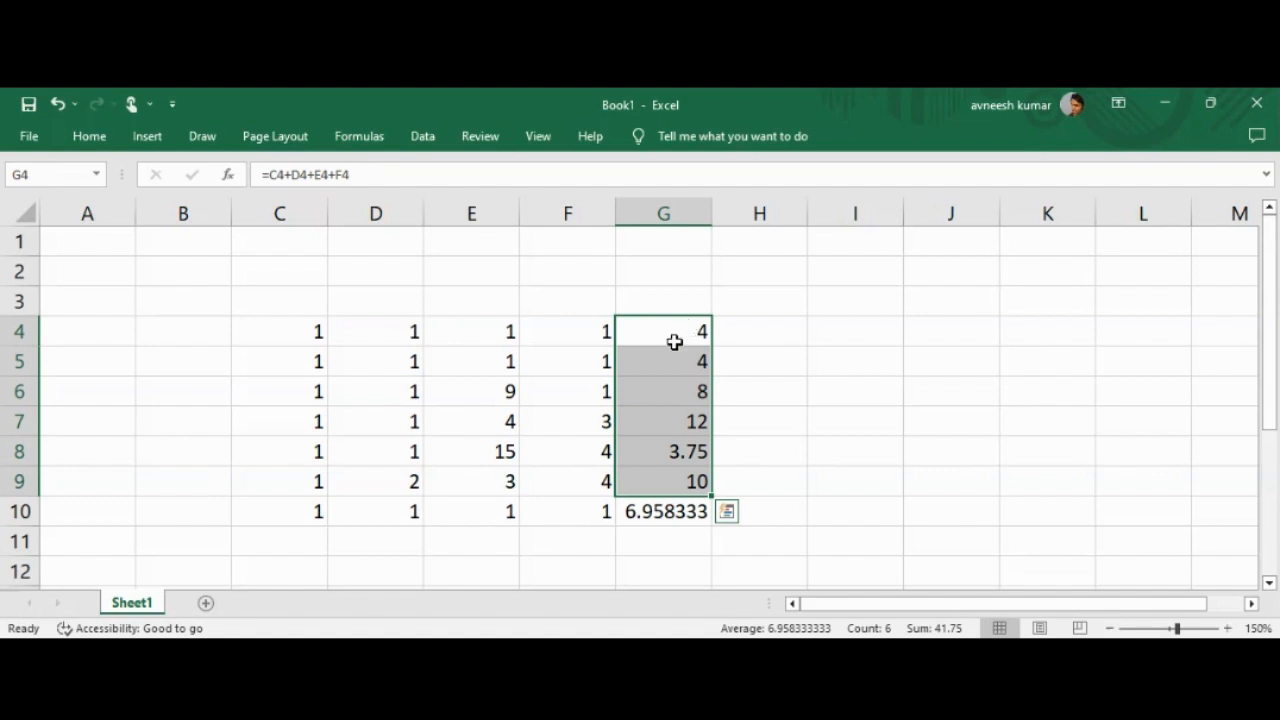
{"action": "left_click", "coordinate": [665, 514]}
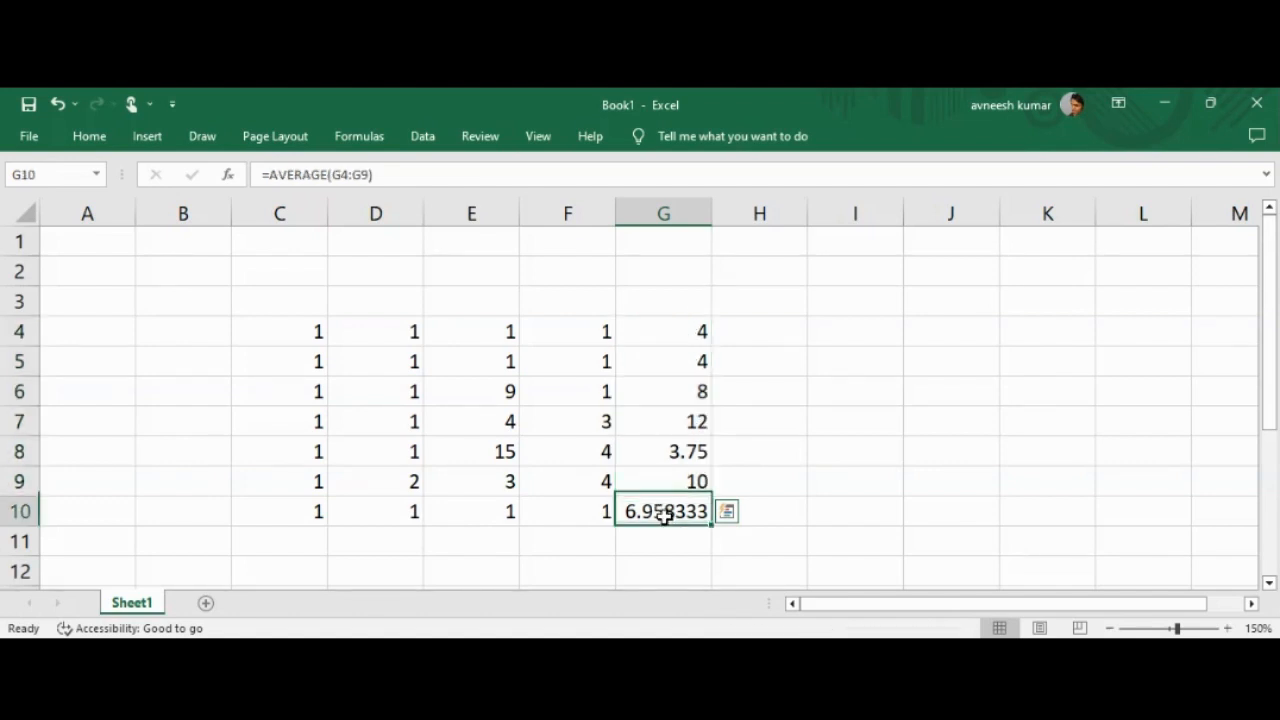
- Label the result with the text Average in cell G11
{"action": "left_click", "coordinate": [736, 513]}
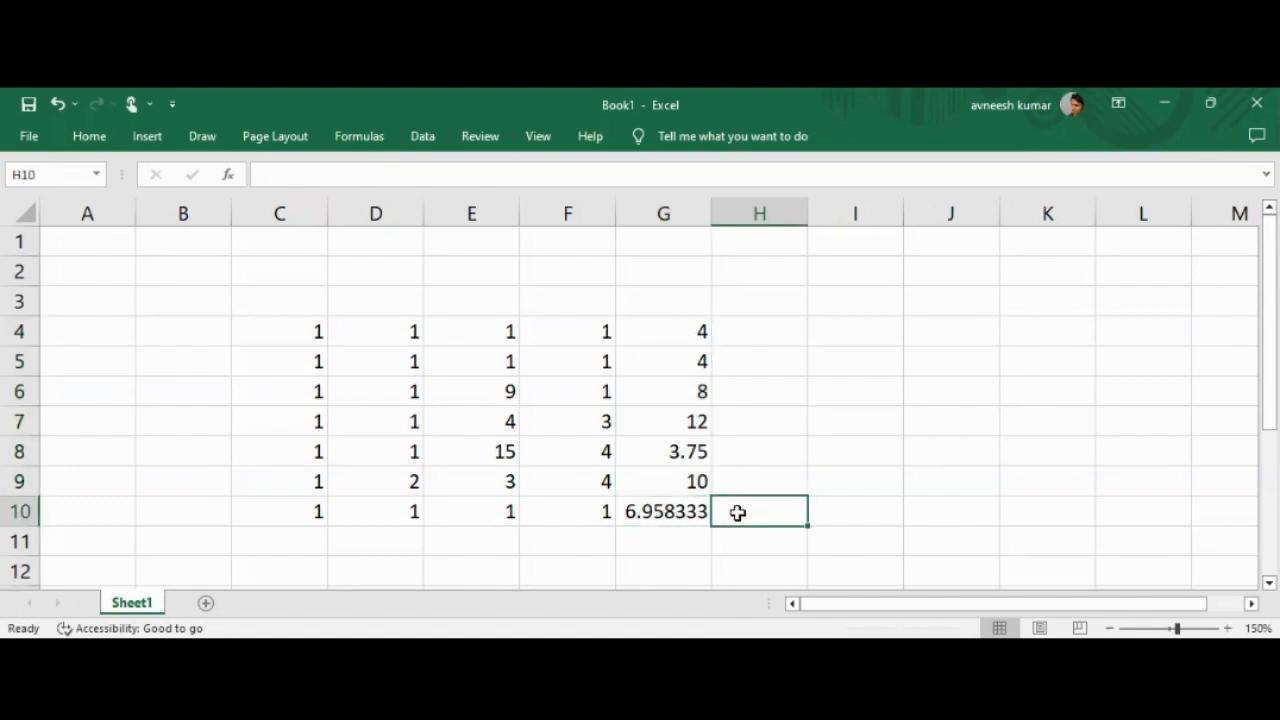
{"action": "left_click", "coordinate": [689, 541]}
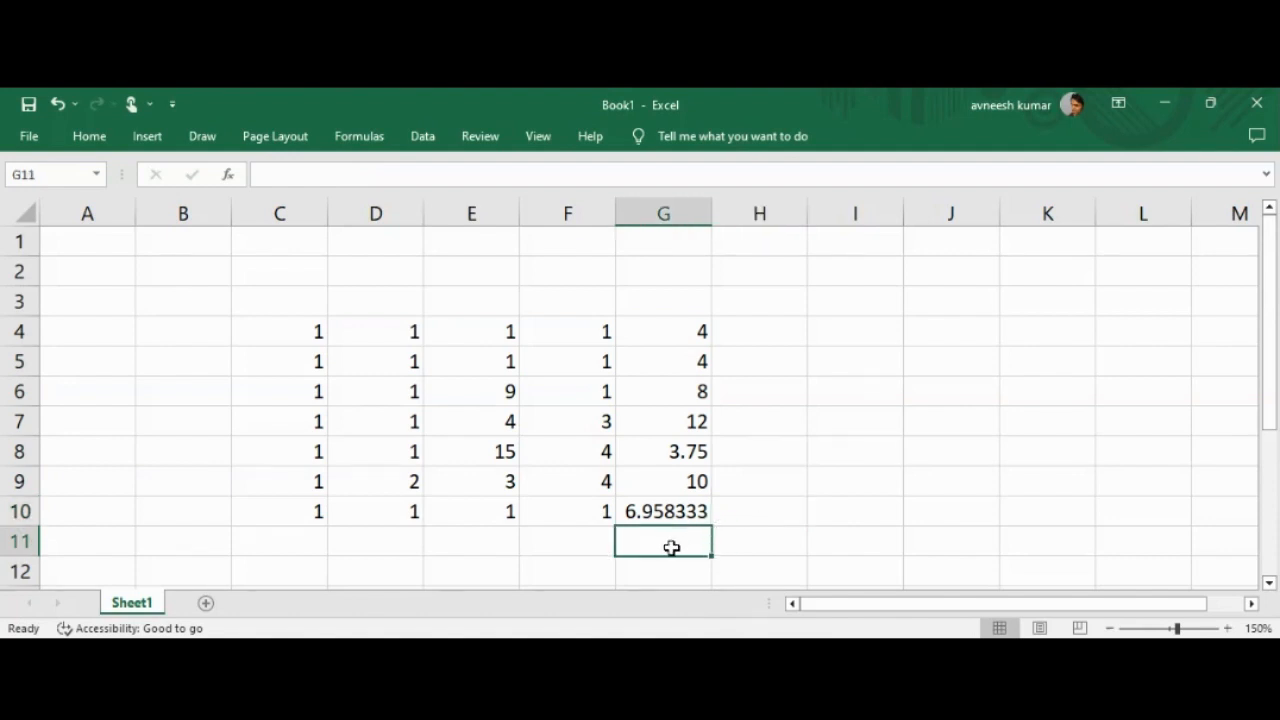
{"action": "type", "text": "a"}
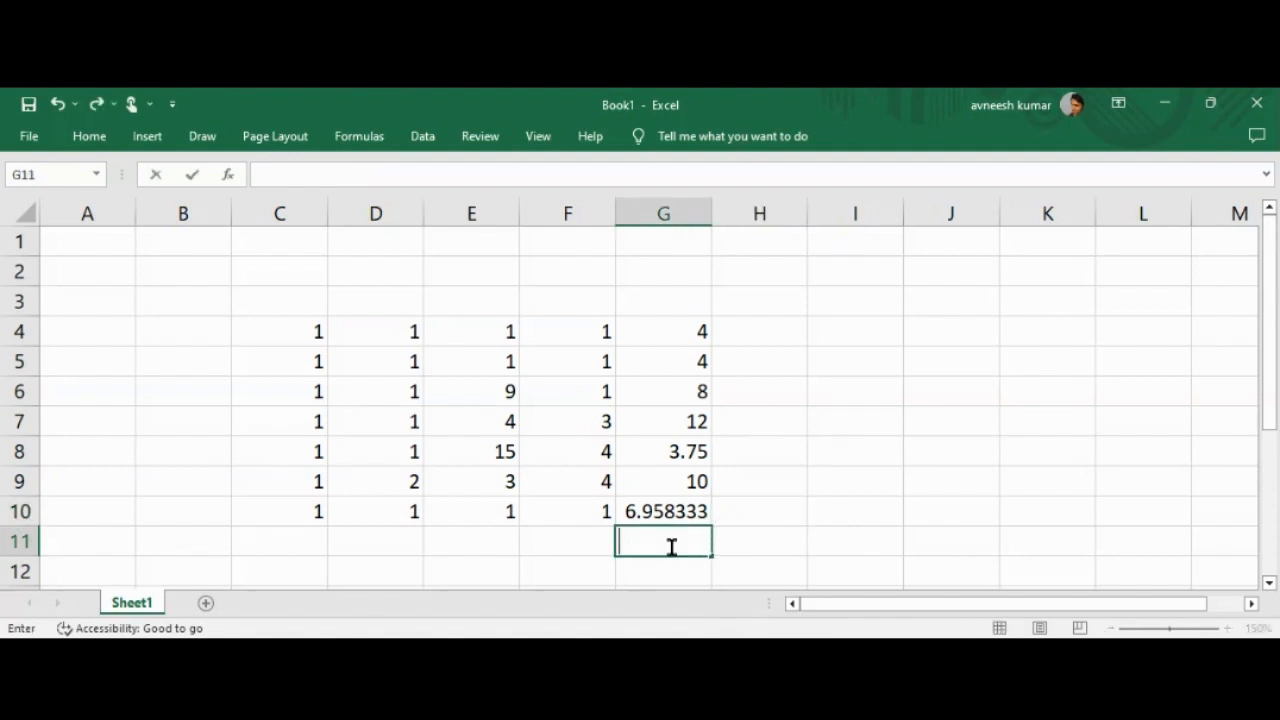
{"action": "type", "text": "Average"}
{"action": "left_click", "coordinate": [663, 512]}
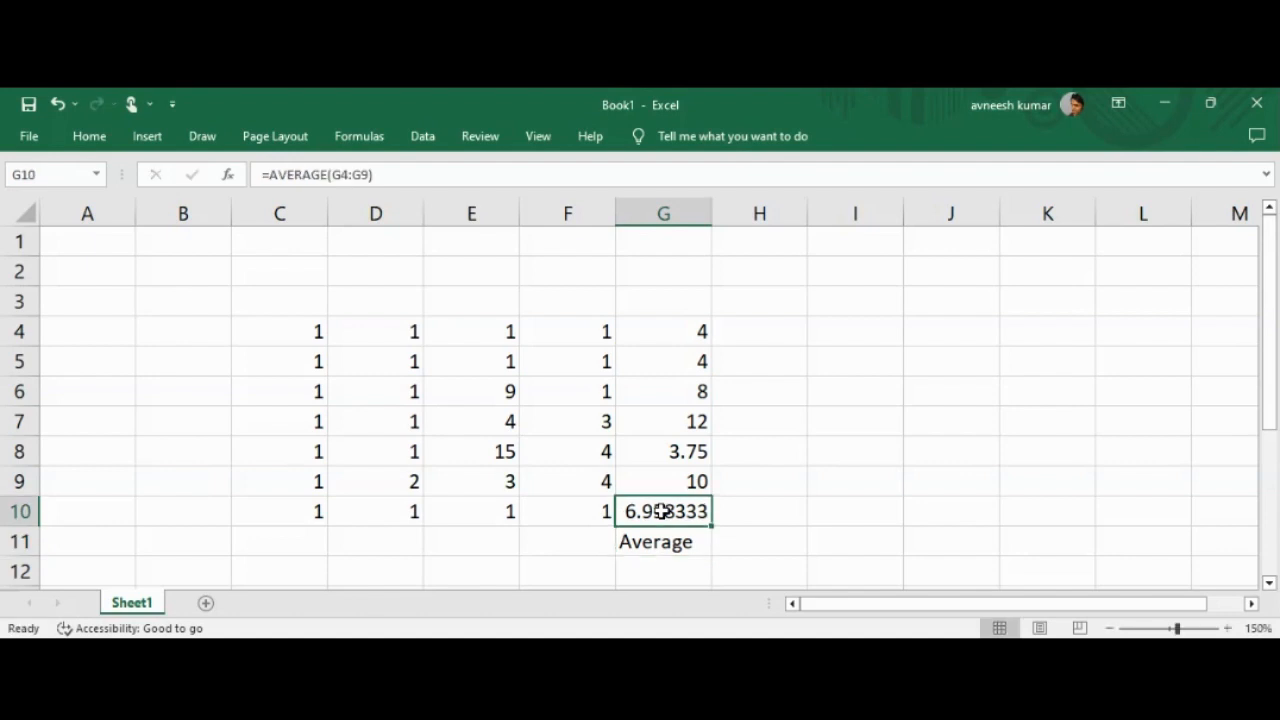
- Compare the average of the selected range G4:G9 with the AVERAGE result in cell G10
{"action": "left_click_drag", "start_coordinate": [674, 328], "coordinate": [679, 475]}
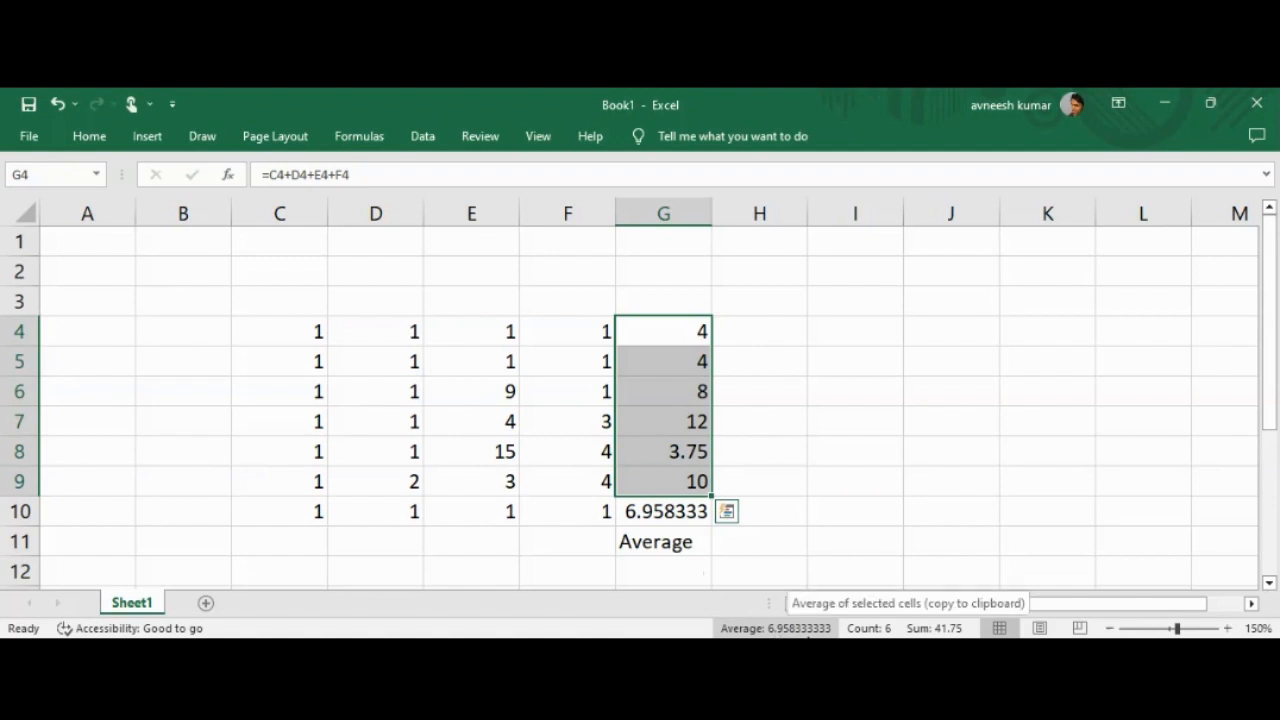
{"action": "left_click", "coordinate": [650, 515]}
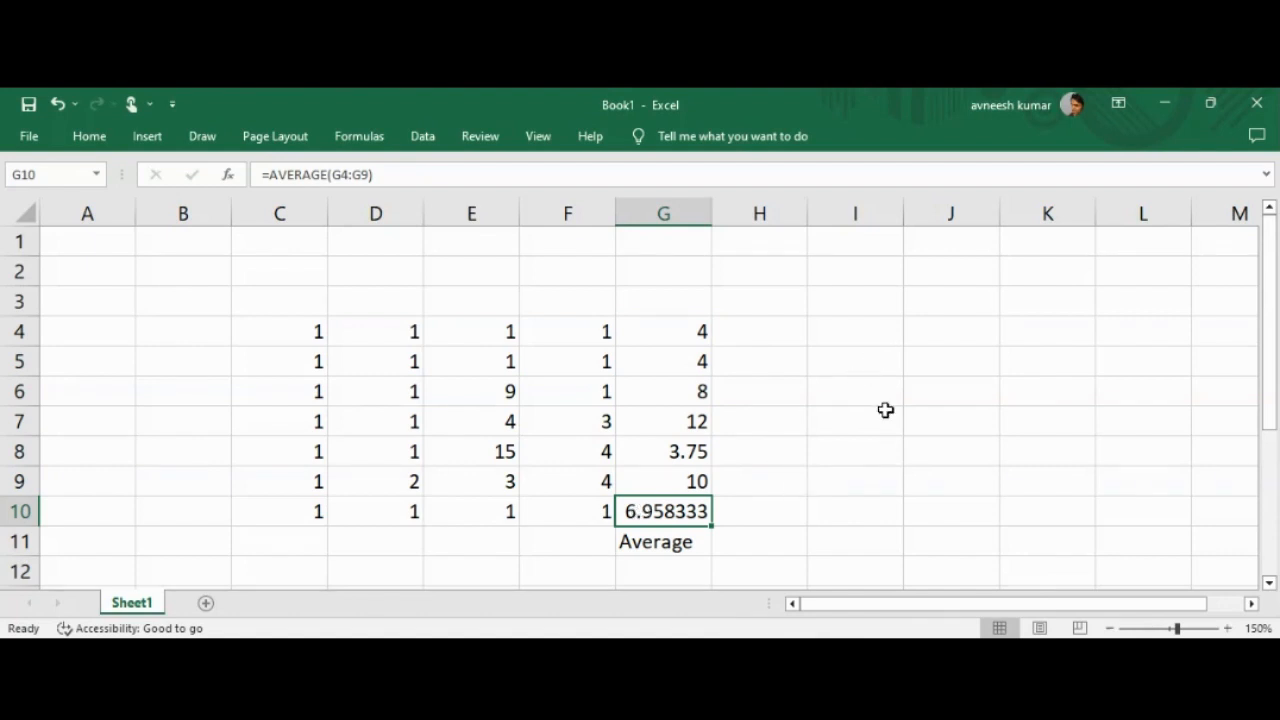
- Insert the MAX function for the range C4:H4 in cell I4
{"action": "left_click", "coordinate": [860, 332]}
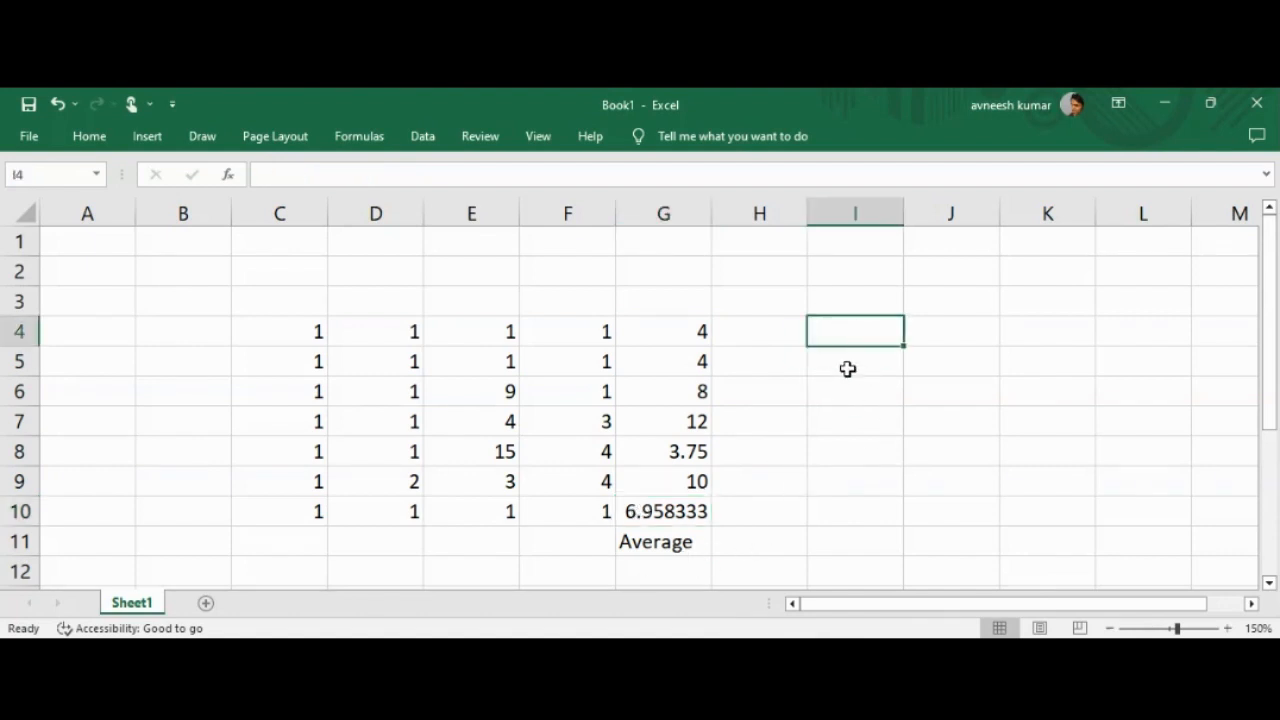
{"action": "left_click", "coordinate": [850, 366]}
{"action": "left_click", "coordinate": [856, 343]}
{"action": "left_click", "coordinate": [229, 175]}
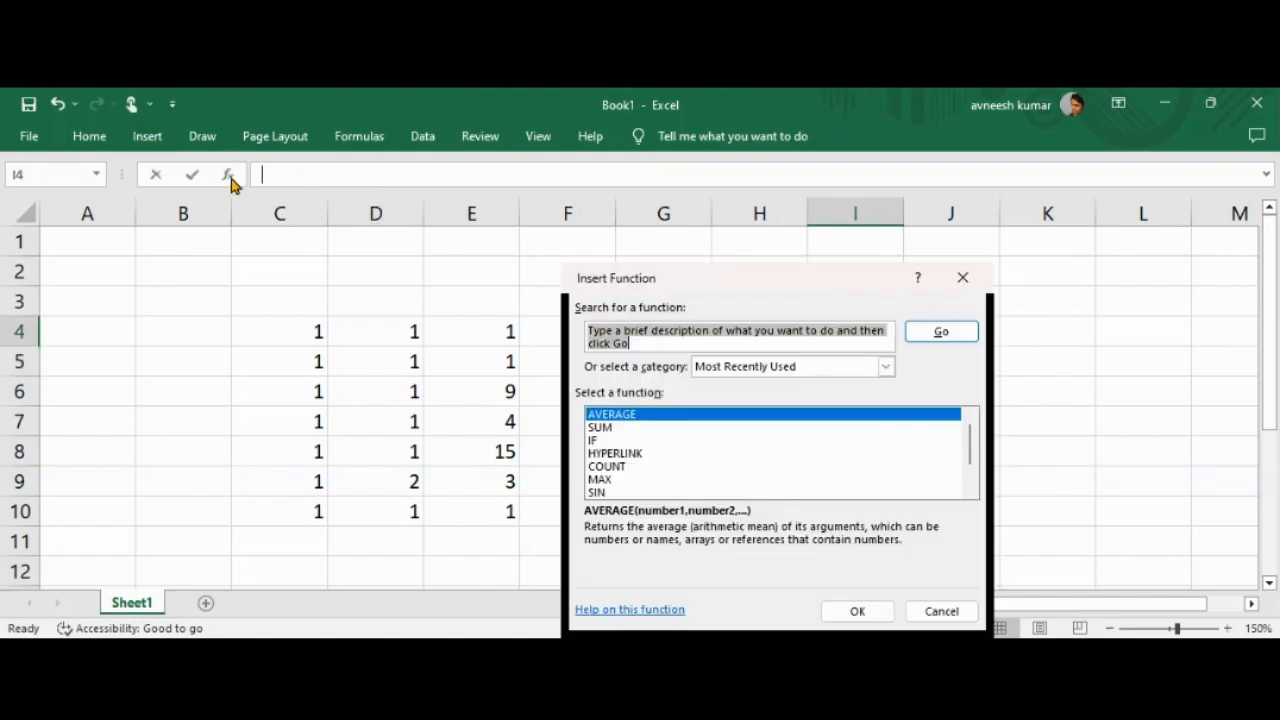
{"action": "left_click", "coordinate": [605, 481]}
{"action": "left_click", "coordinate": [866, 611]}
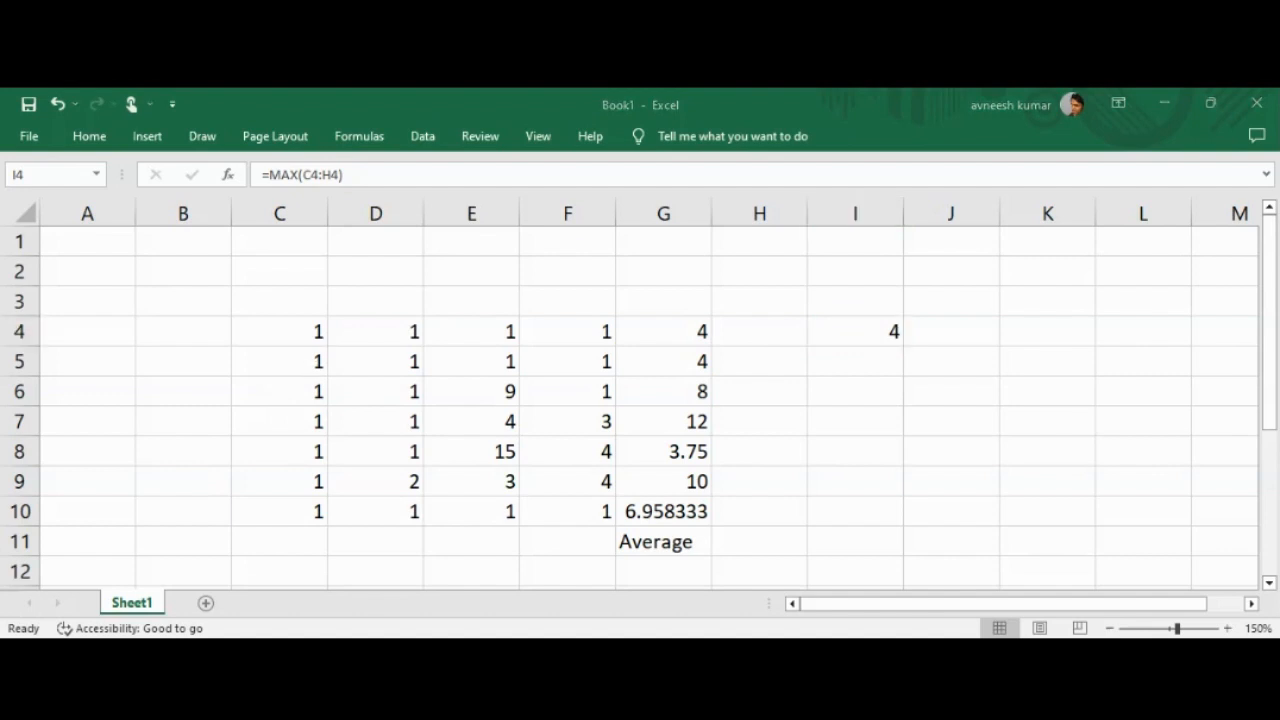
- Check the MAX result against C4:G4 and copy the formula from I4 down to I10 with the fill handle
{"action": "left_click_drag", "start_coordinate": [305, 330], "coordinate": [634, 336]}
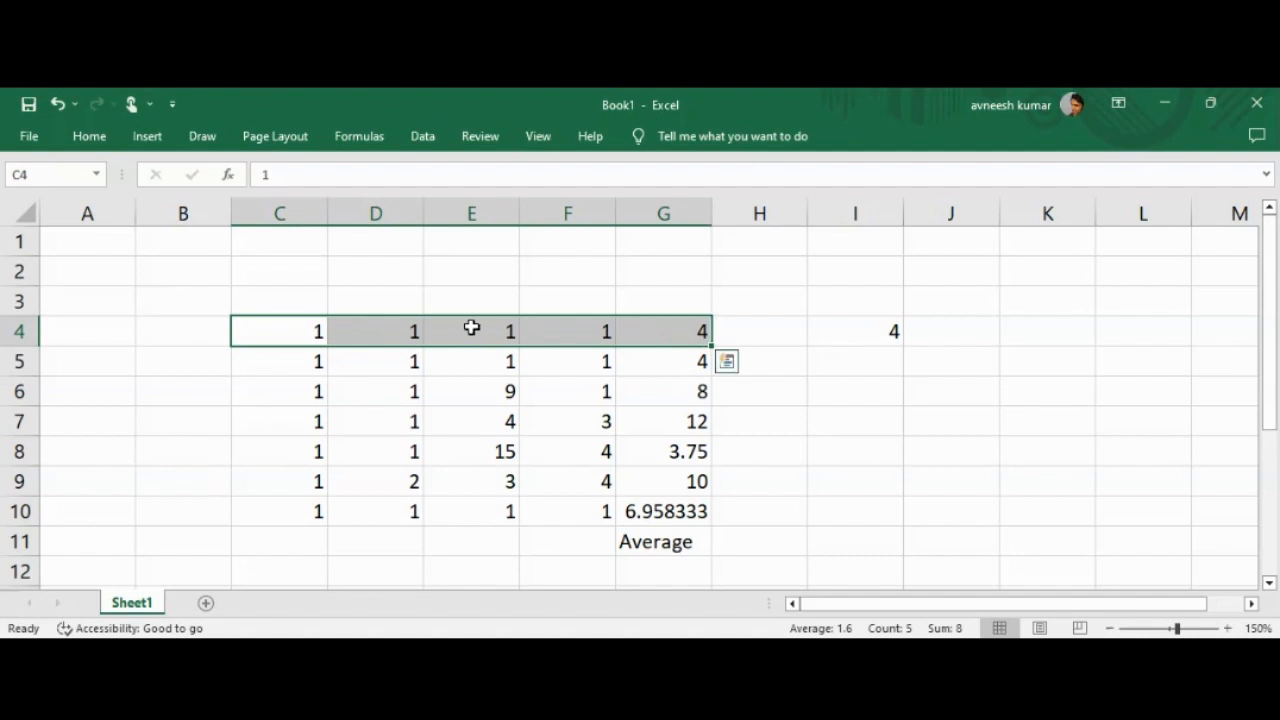
{"action": "left_click", "coordinate": [868, 332]}
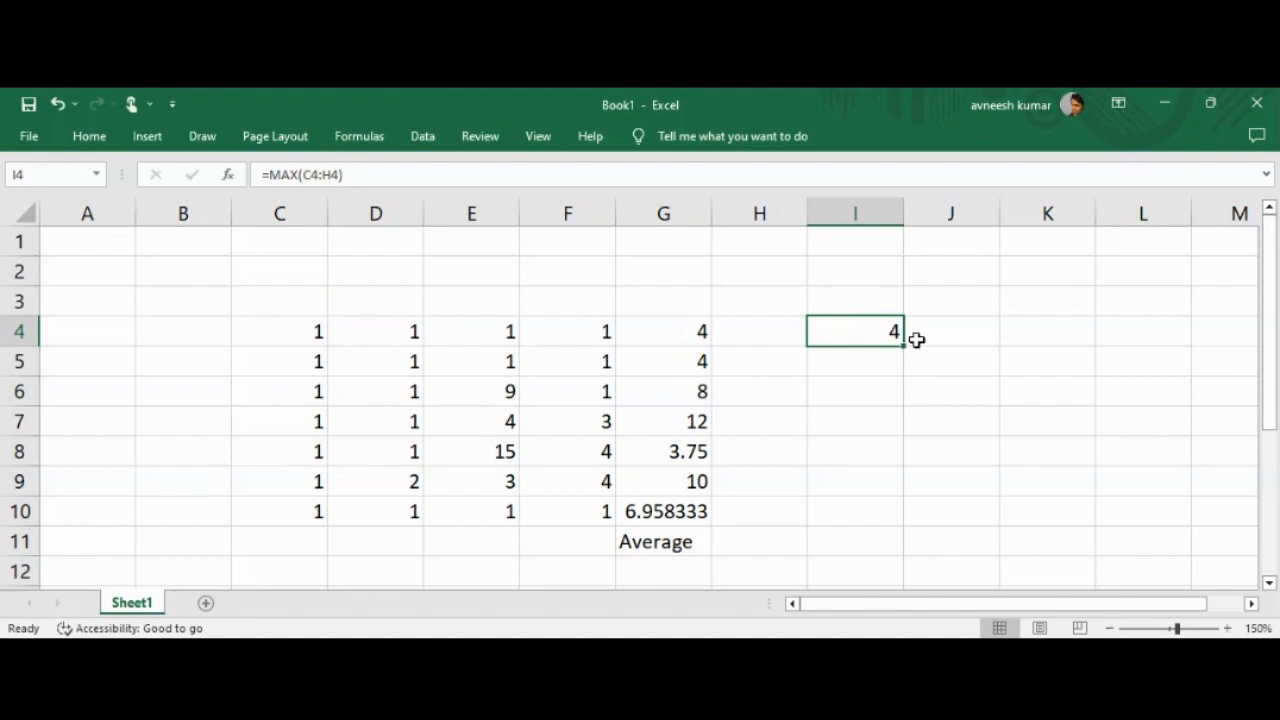
{"action": "left_click_drag", "start_coordinate": [904, 346], "coordinate": [912, 531]}
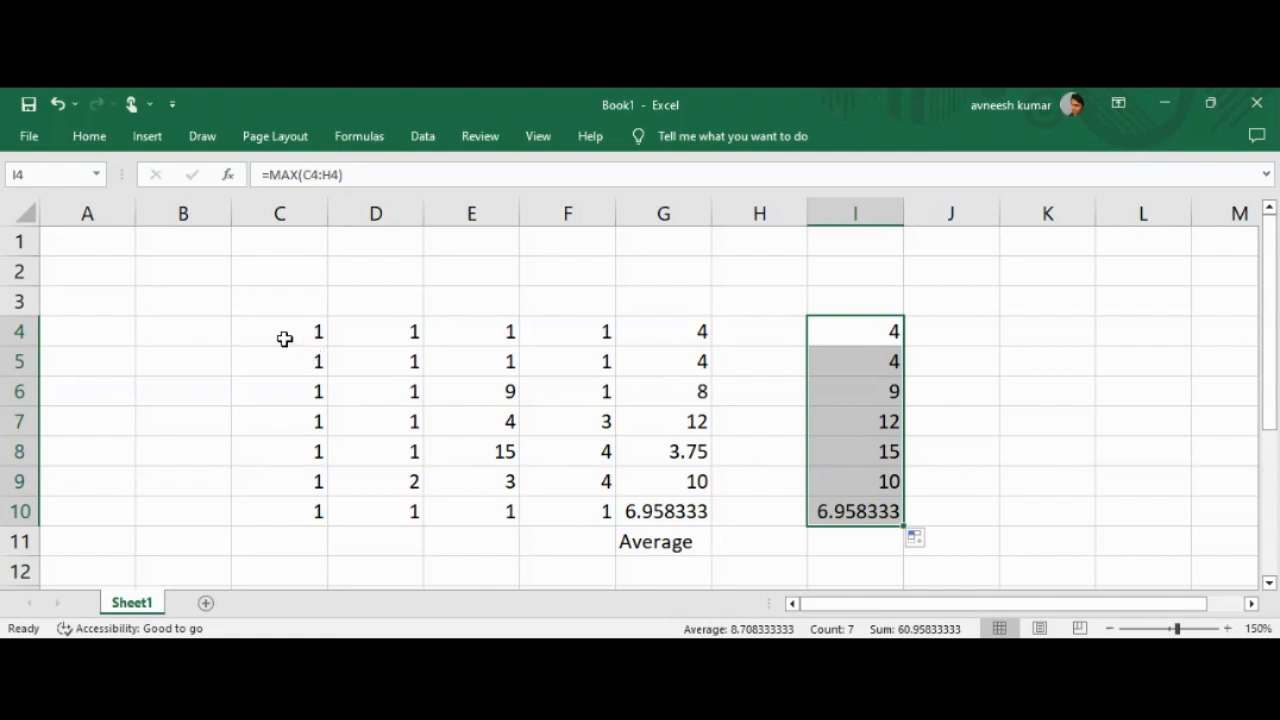
- Compare the values in rows 5 to 10 of columns C to G with the MAX results in I5:I10
{"action": "left_click_drag", "start_coordinate": [307, 363], "coordinate": [681, 364]}
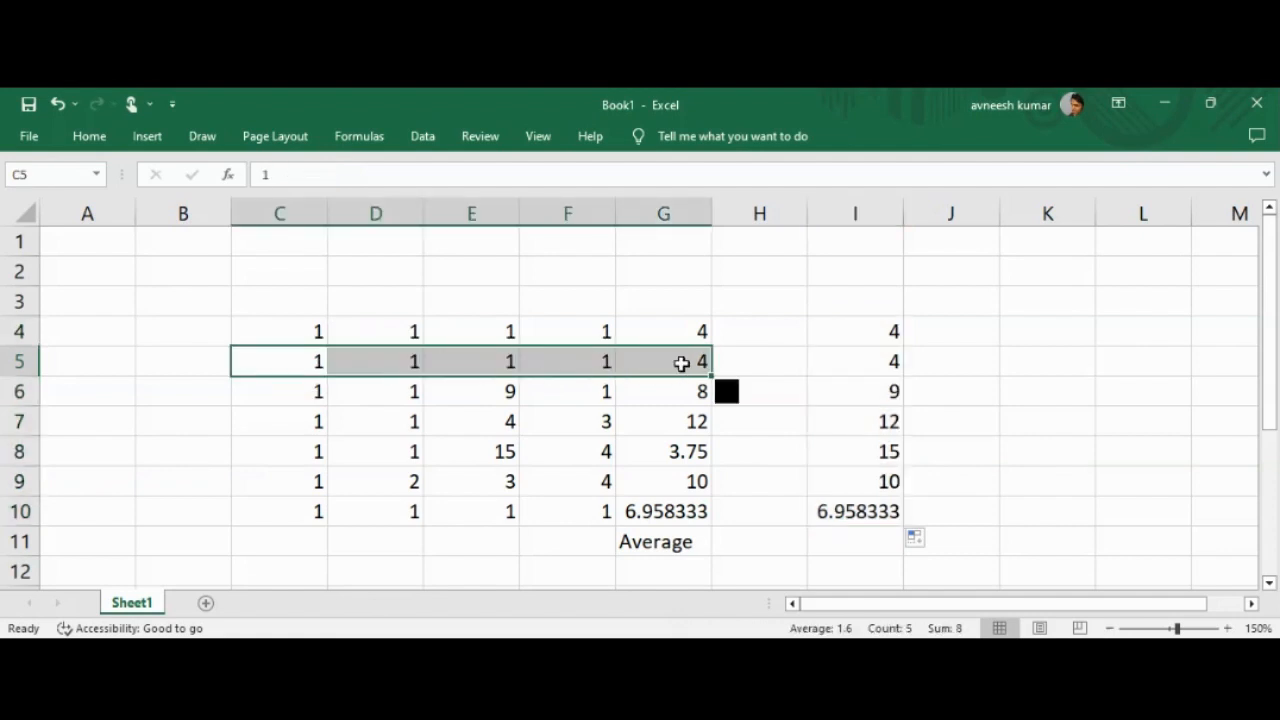
{"action": "left_click", "coordinate": [901, 362]}
{"action": "left_click", "coordinate": [506, 392]}
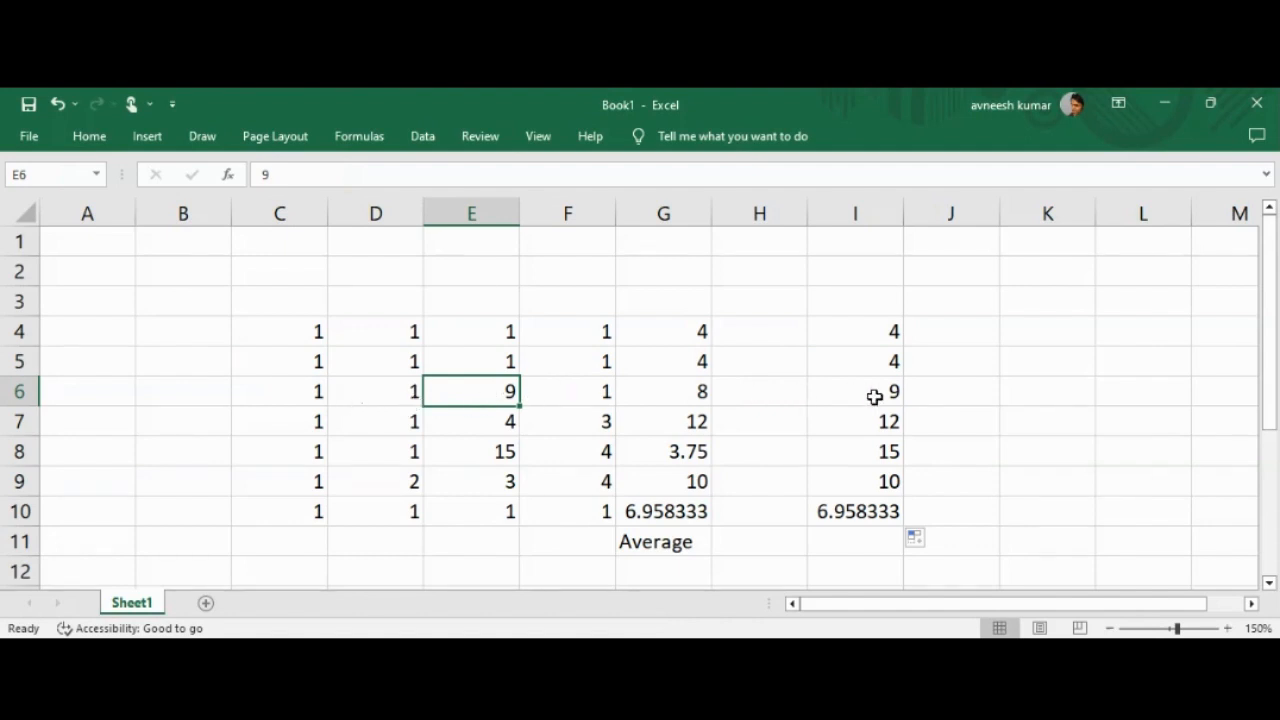
{"action": "left_click", "coordinate": [692, 423]}
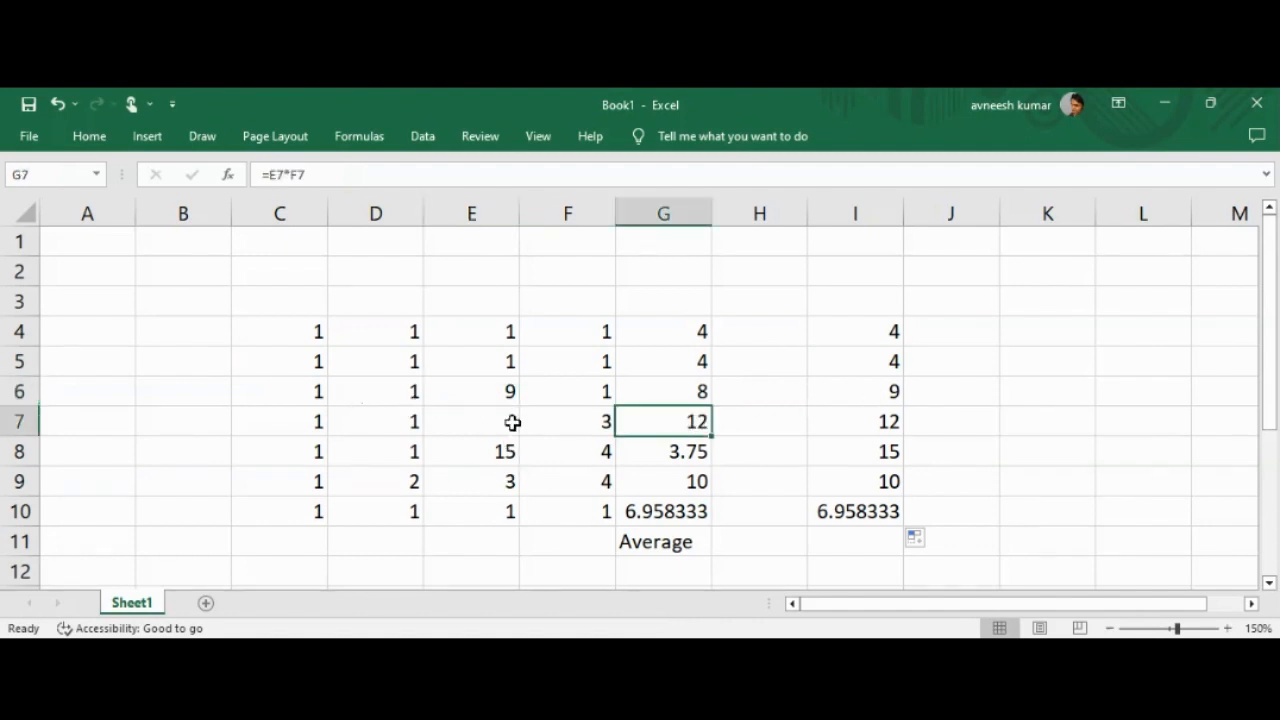
{"action": "left_click", "coordinate": [300, 420]}
{"action": "left_click_drag", "start_coordinate": [300, 420], "coordinate": [666, 431]}
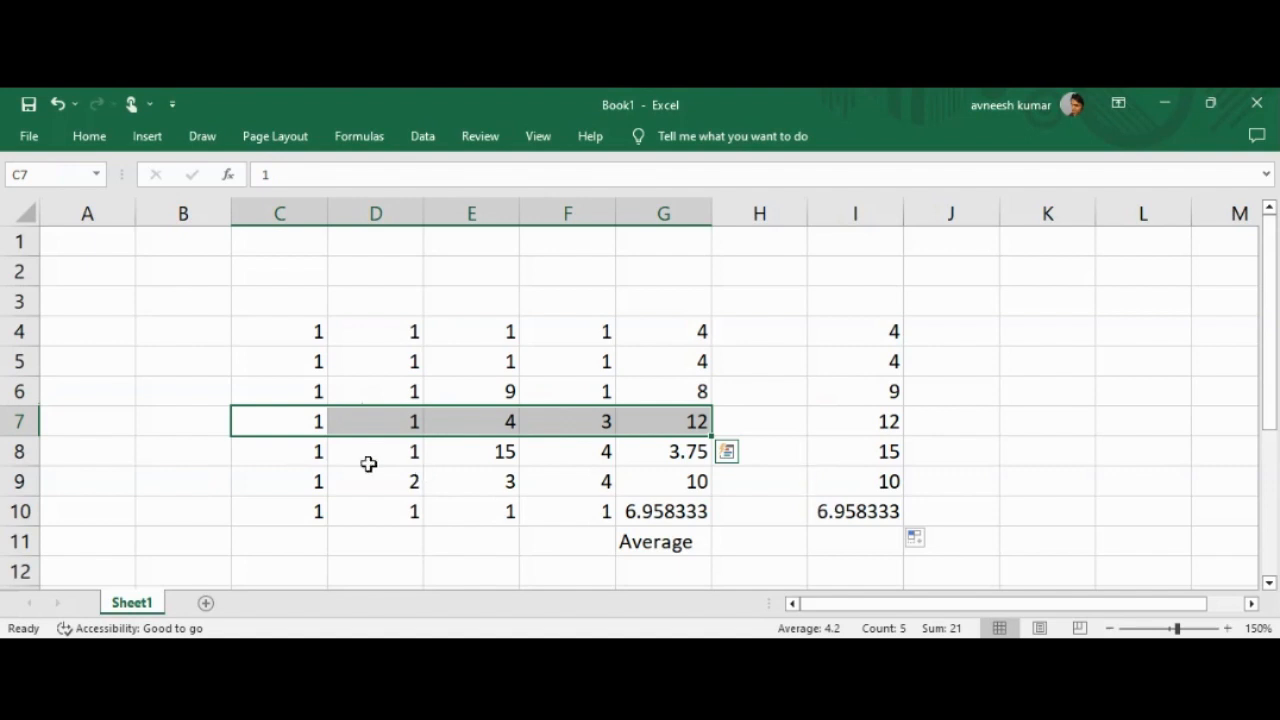
{"action": "left_click_drag", "start_coordinate": [316, 453], "coordinate": [666, 451]}
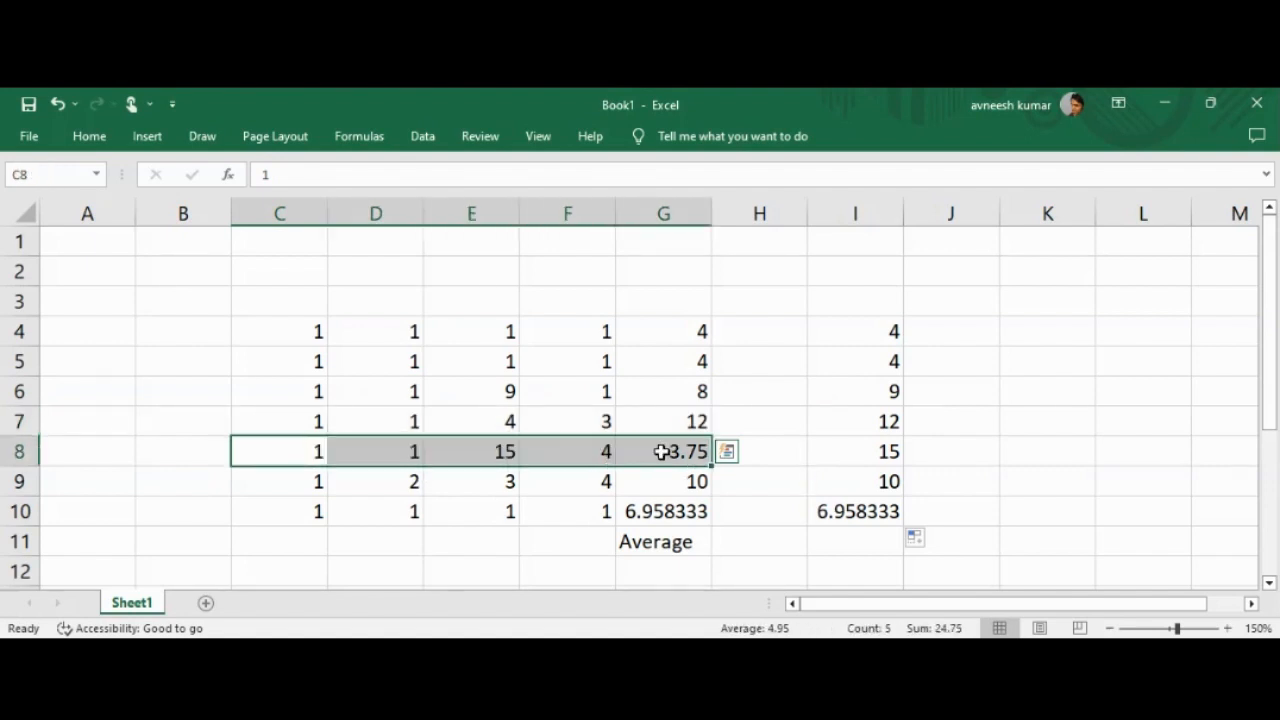
{"action": "left_click", "coordinate": [499, 452]}
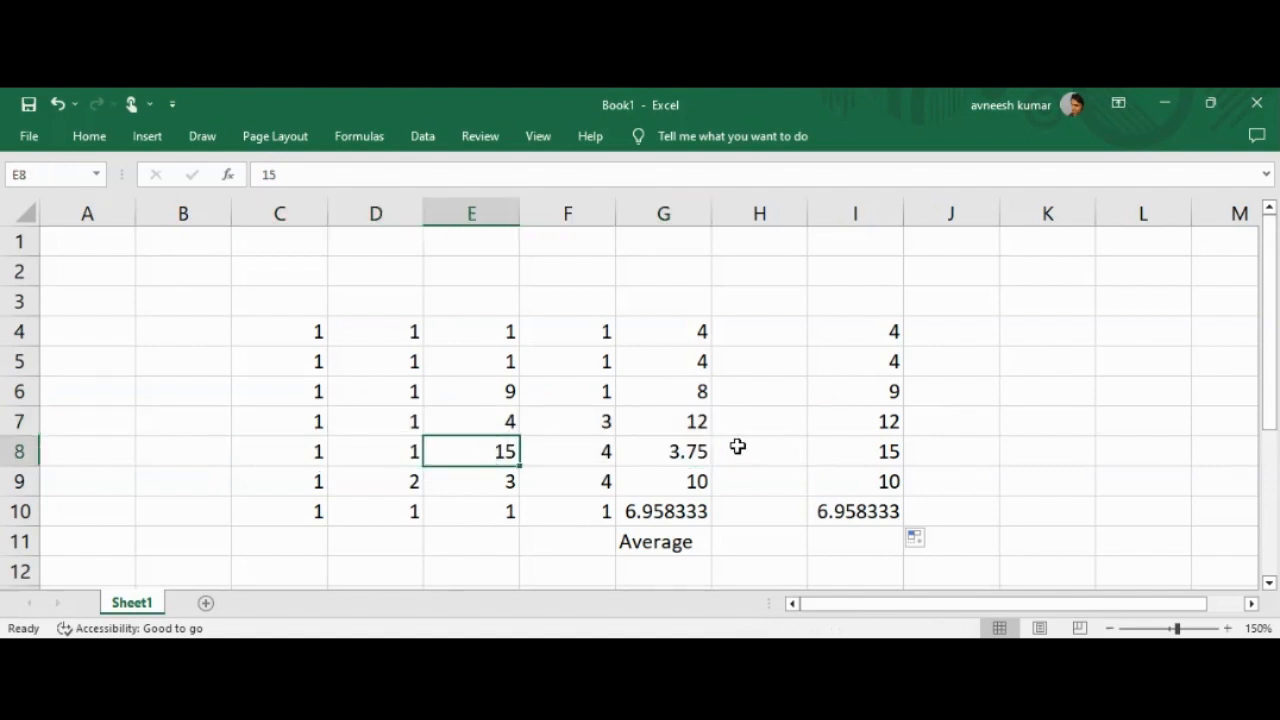
{"action": "left_click", "coordinate": [847, 453]}
{"action": "left_click_drag", "start_coordinate": [697, 481], "coordinate": [320, 485]}
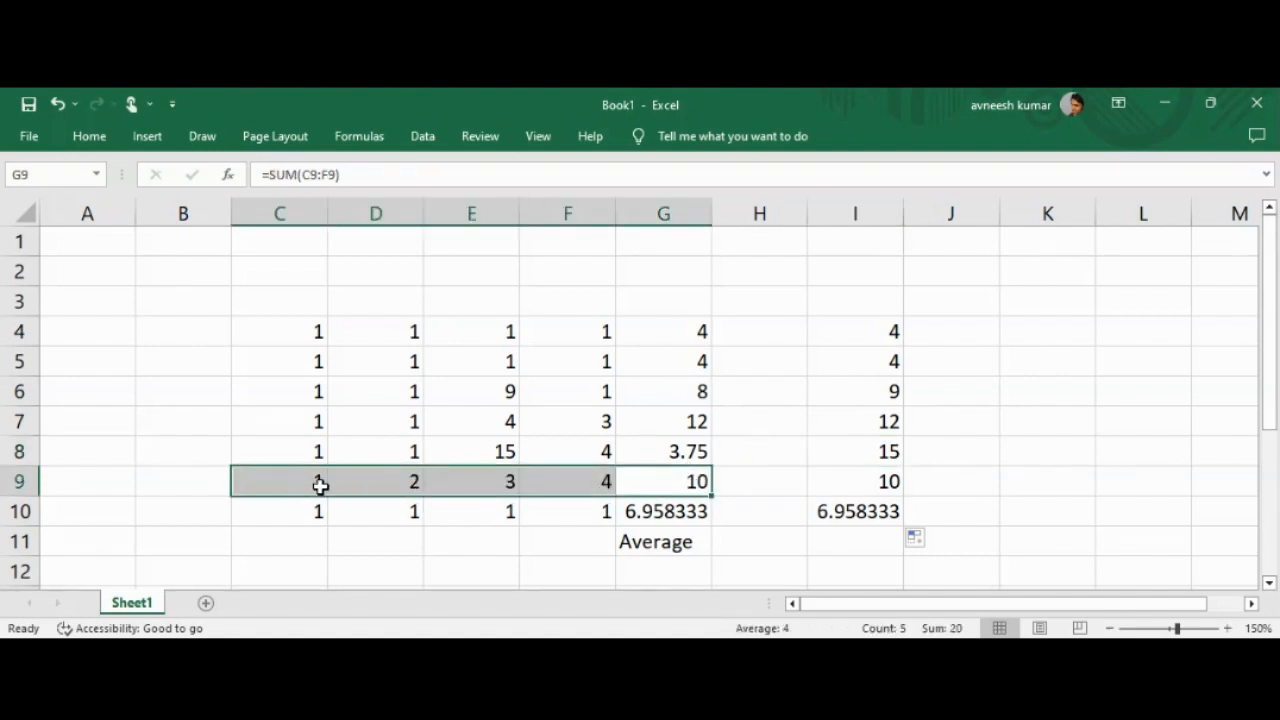
{"action": "left_click", "coordinate": [840, 480]}
{"action": "left_click_drag", "start_coordinate": [677, 511], "coordinate": [314, 512]}
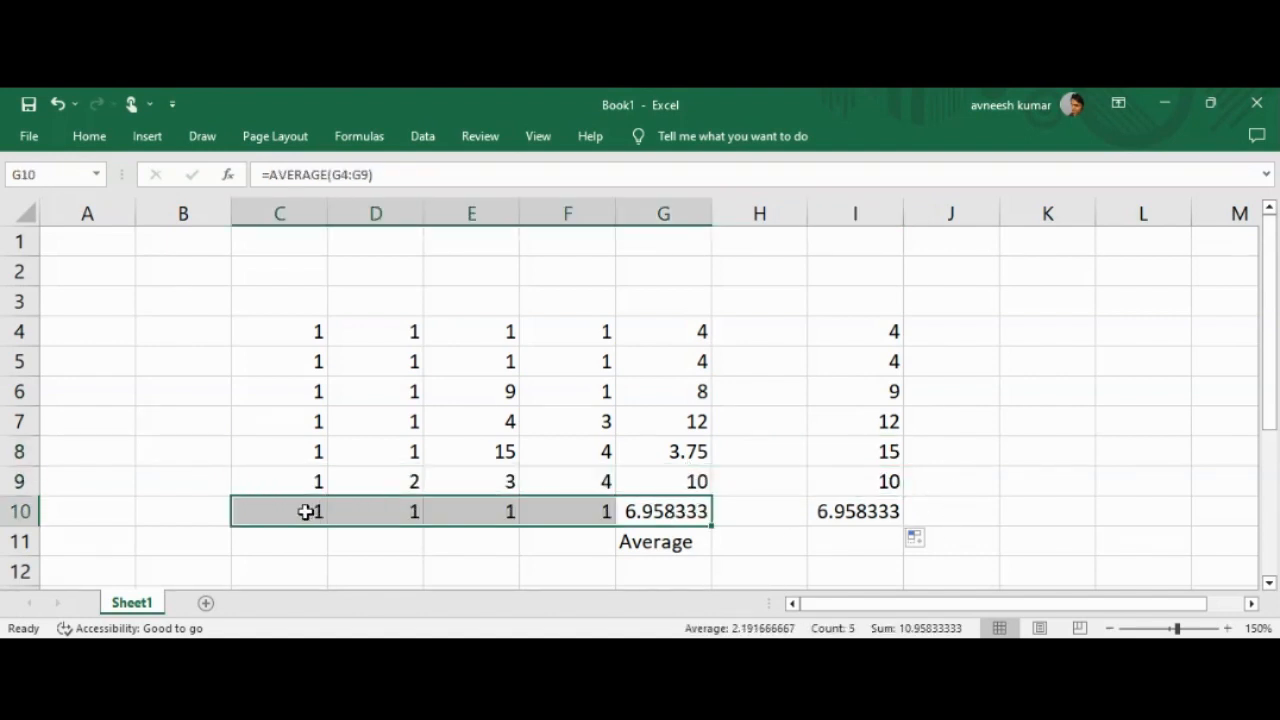
{"action": "left_click", "coordinate": [850, 511]}
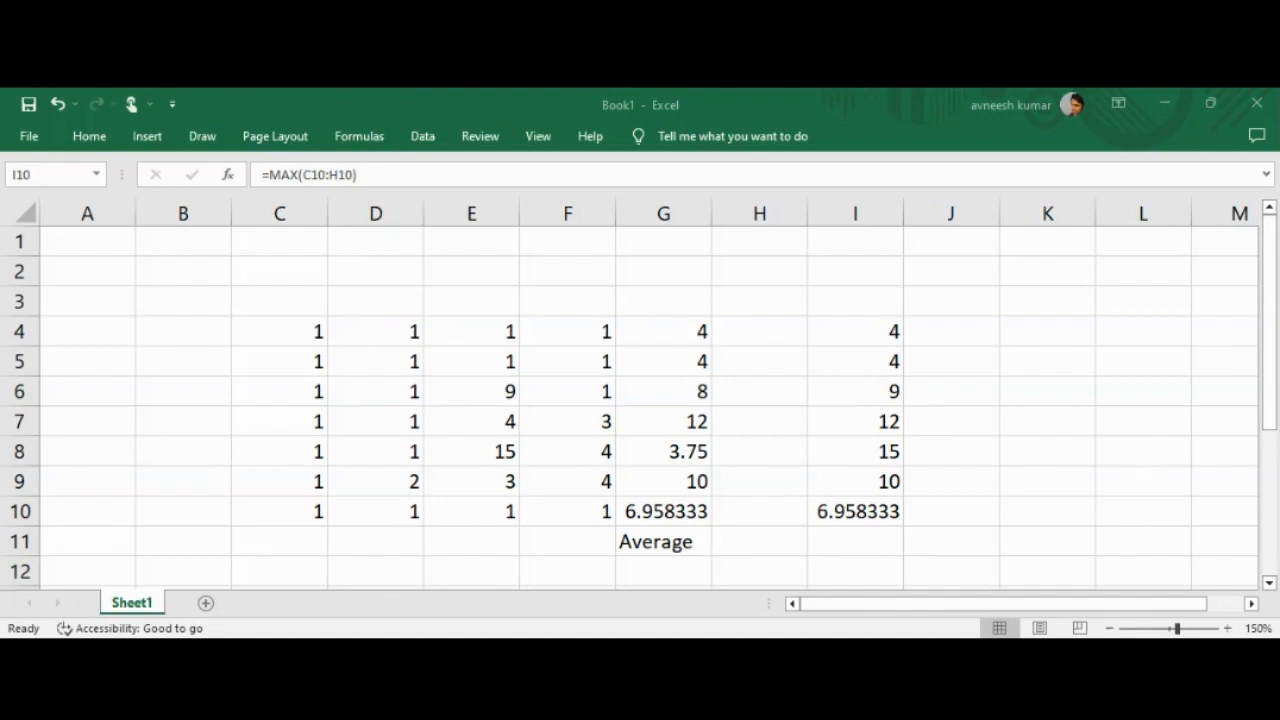
- Enter the formula =MIN(C4:G4) in cell J4
{"action": "left_click", "coordinate": [965, 336]}
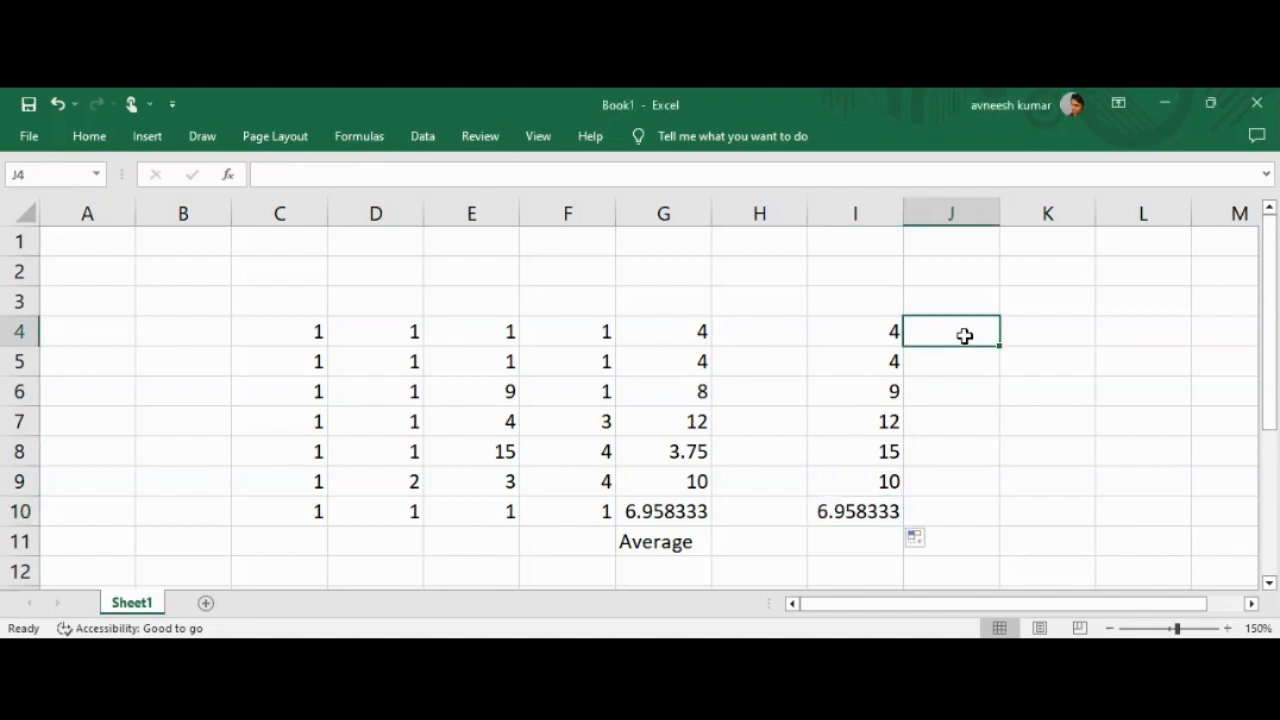
{"action": "type", "text": "="}
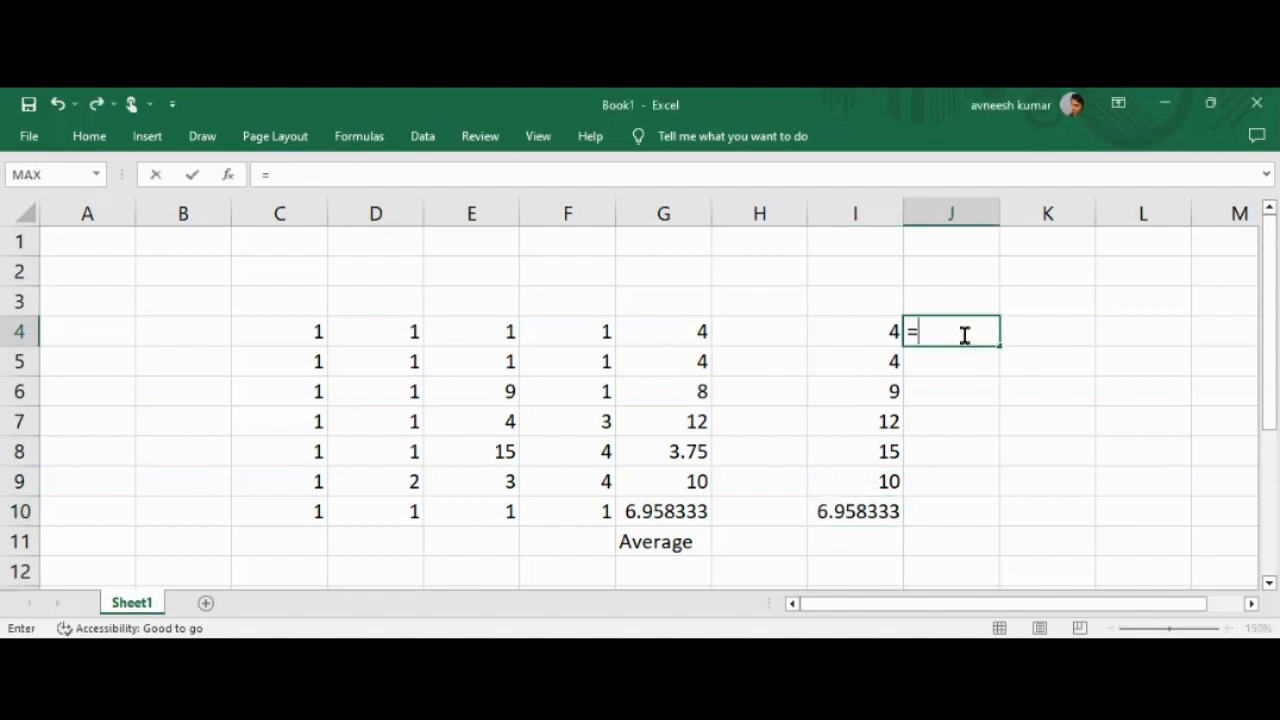
{"action": "type", "text": "MIN("}
{"action": "left_click_drag", "start_coordinate": [303, 331], "coordinate": [668, 328]}
{"action": "type", "text": ")"}
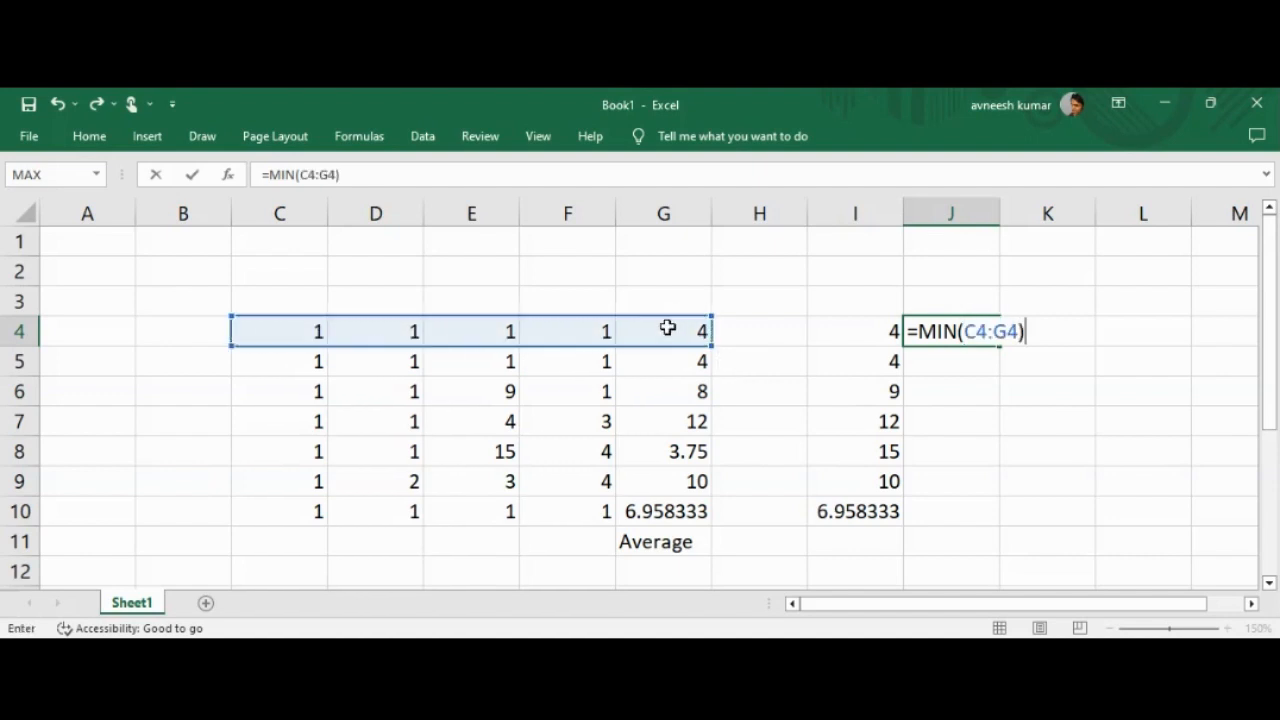
{"action": "key", "text": "Return"}
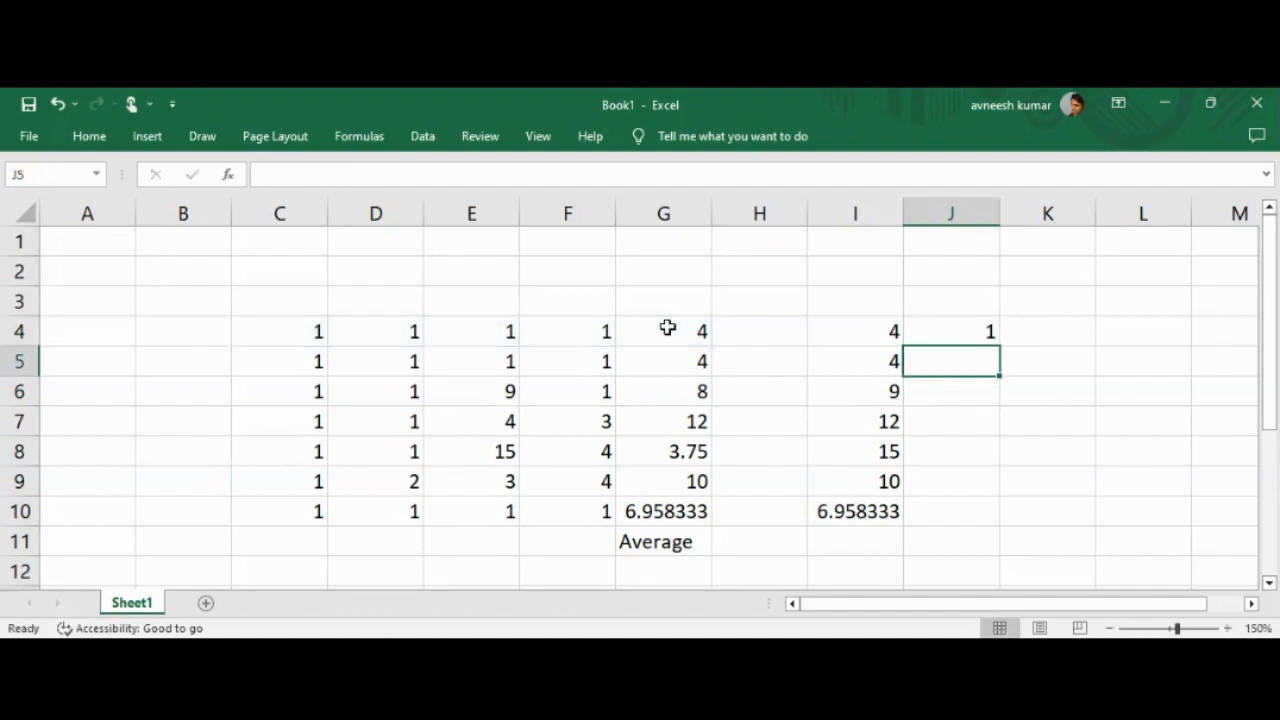
- Check the MIN result against C4:G4 and copy the formula from J4 down to J10 with the fill handle
{"action": "left_click", "coordinate": [983, 333]}
{"action": "left_click_drag", "start_coordinate": [303, 331], "coordinate": [690, 333]}
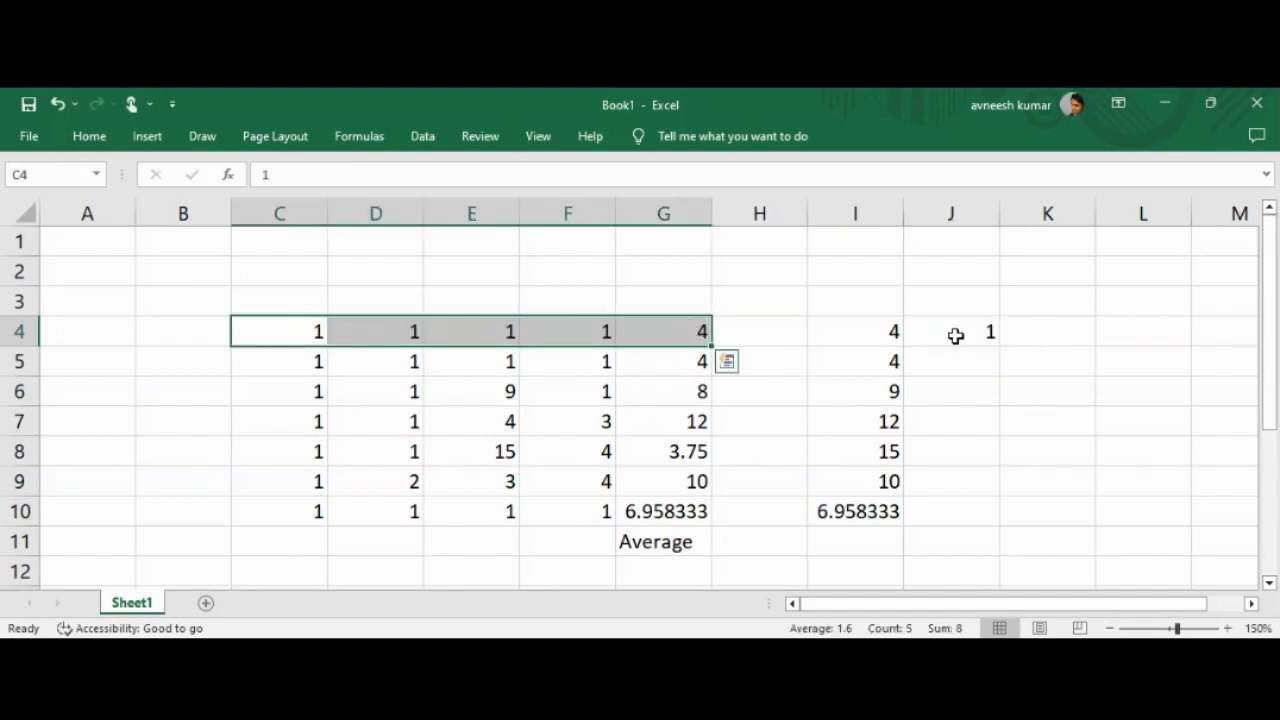
{"action": "left_click", "coordinate": [990, 335]}
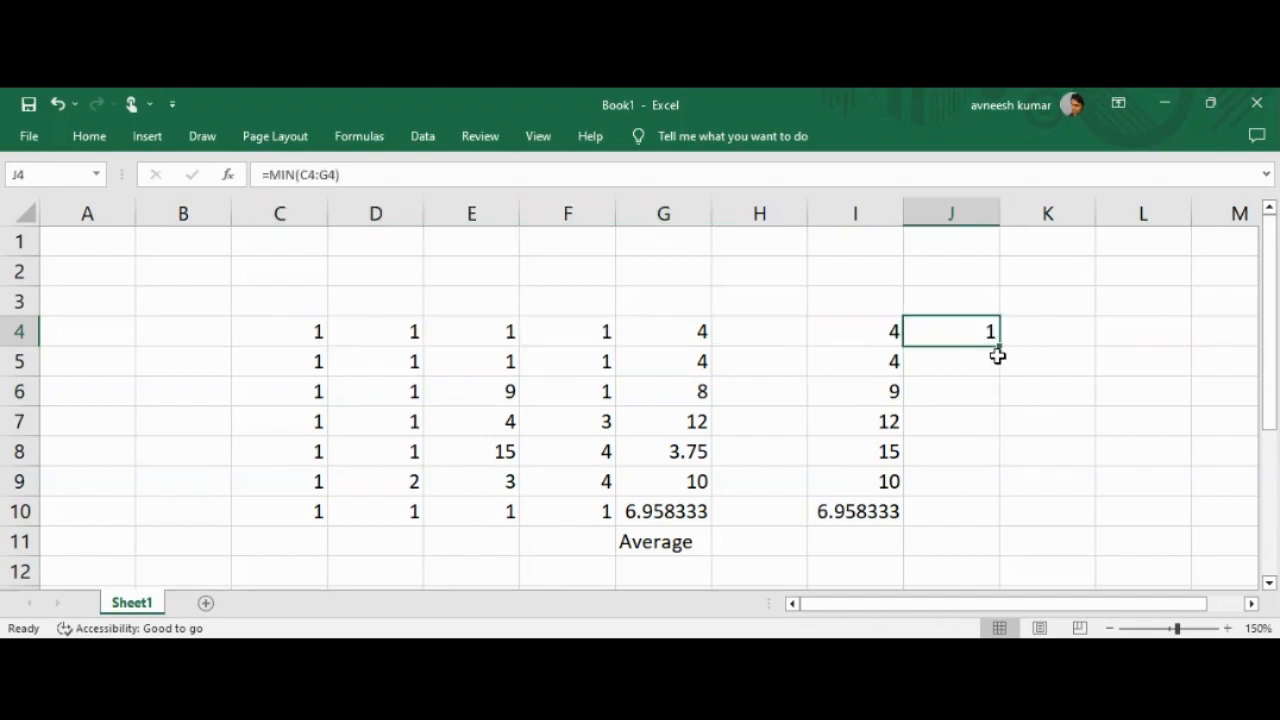
{"action": "left_click_drag", "start_coordinate": [997, 347], "coordinate": [1000, 524]}
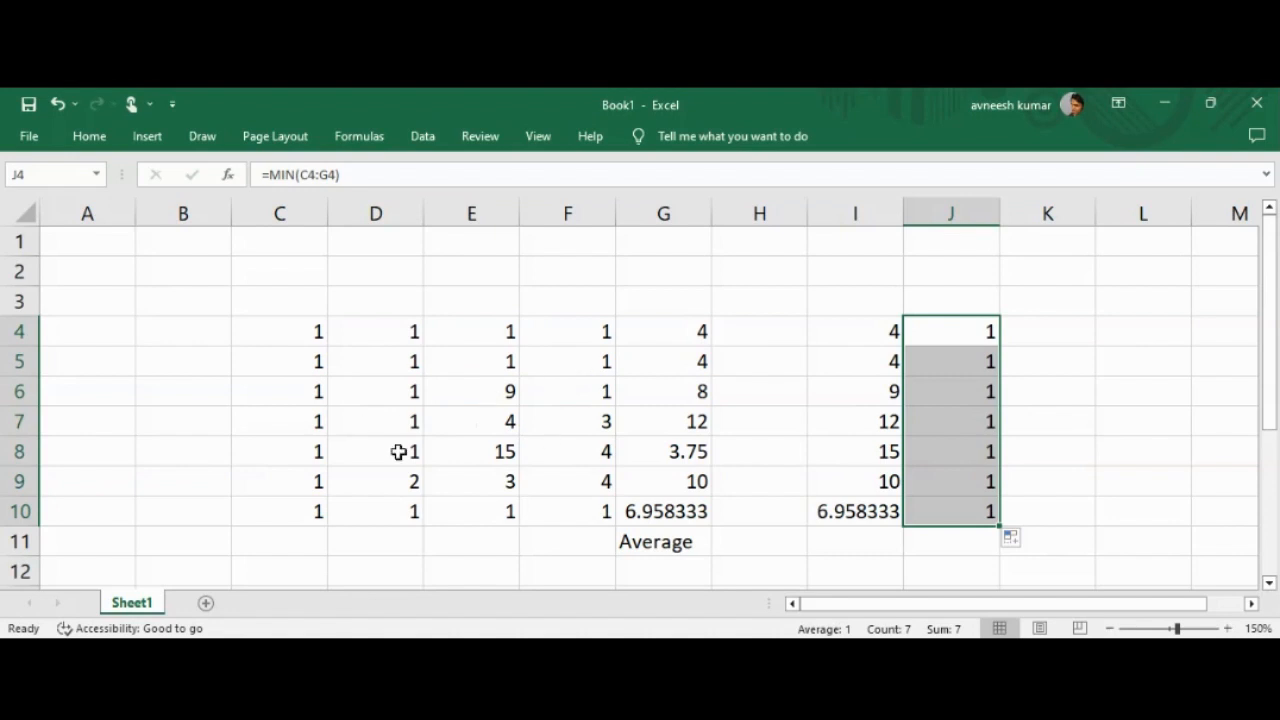
- Set cell D4 to 0 and check the recalculated minimum in J4
{"action": "left_click", "coordinate": [396, 342]}
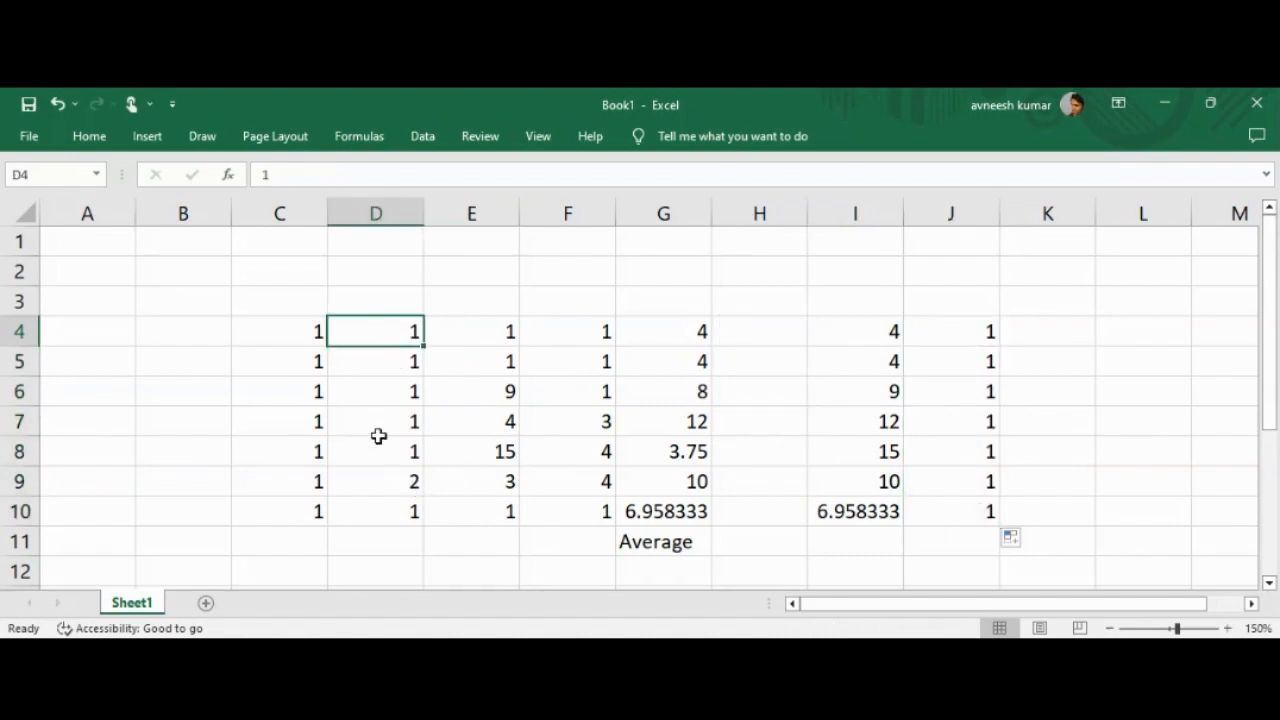
{"action": "type", "text": "0"}
{"action": "key", "text": "Return"}
{"action": "left_click", "coordinate": [418, 392]}
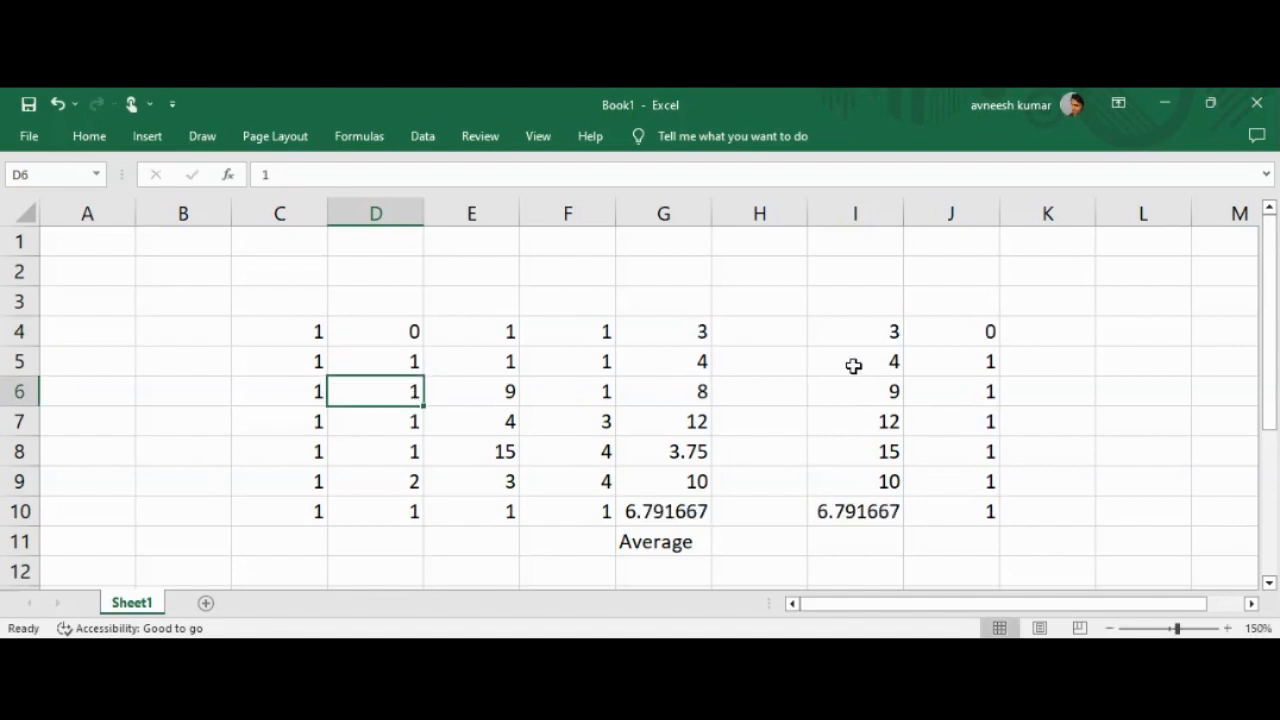
{"action": "left_click", "coordinate": [966, 336]}
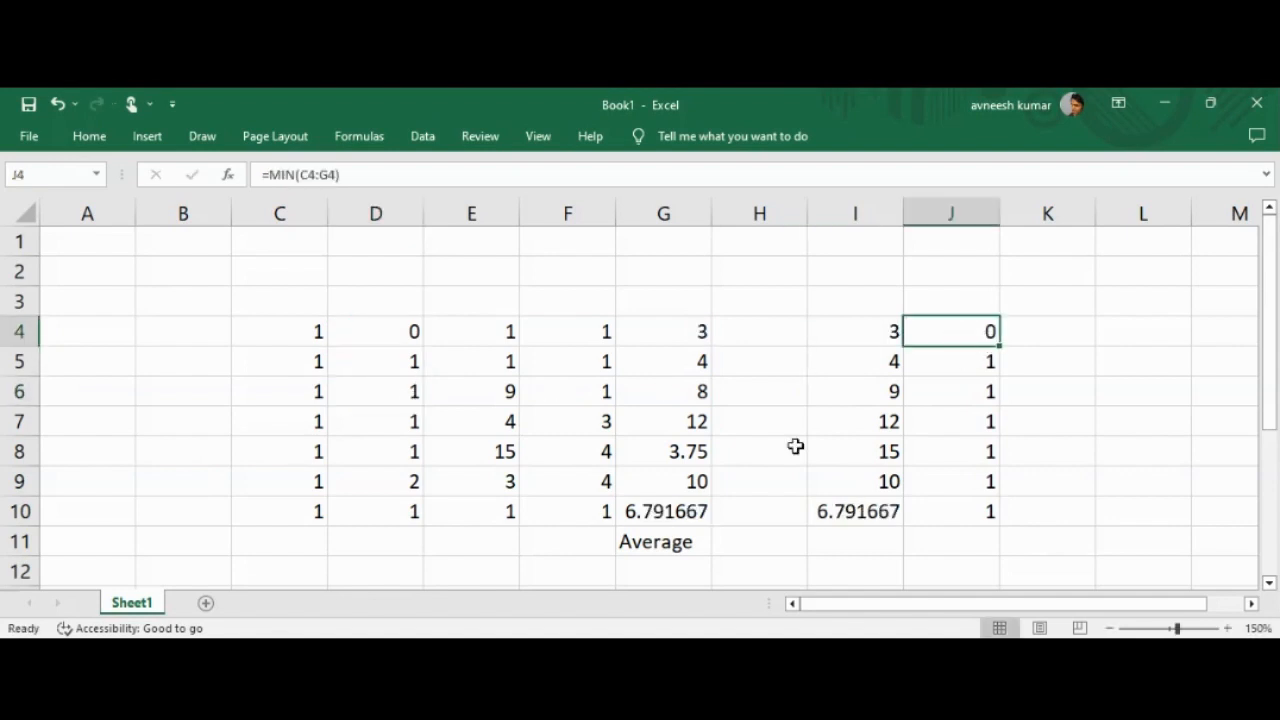
- Set cell C8 to -5 and compare the row 8 values with the recalculated minimum in J8
{"action": "left_click", "coordinate": [317, 457]}
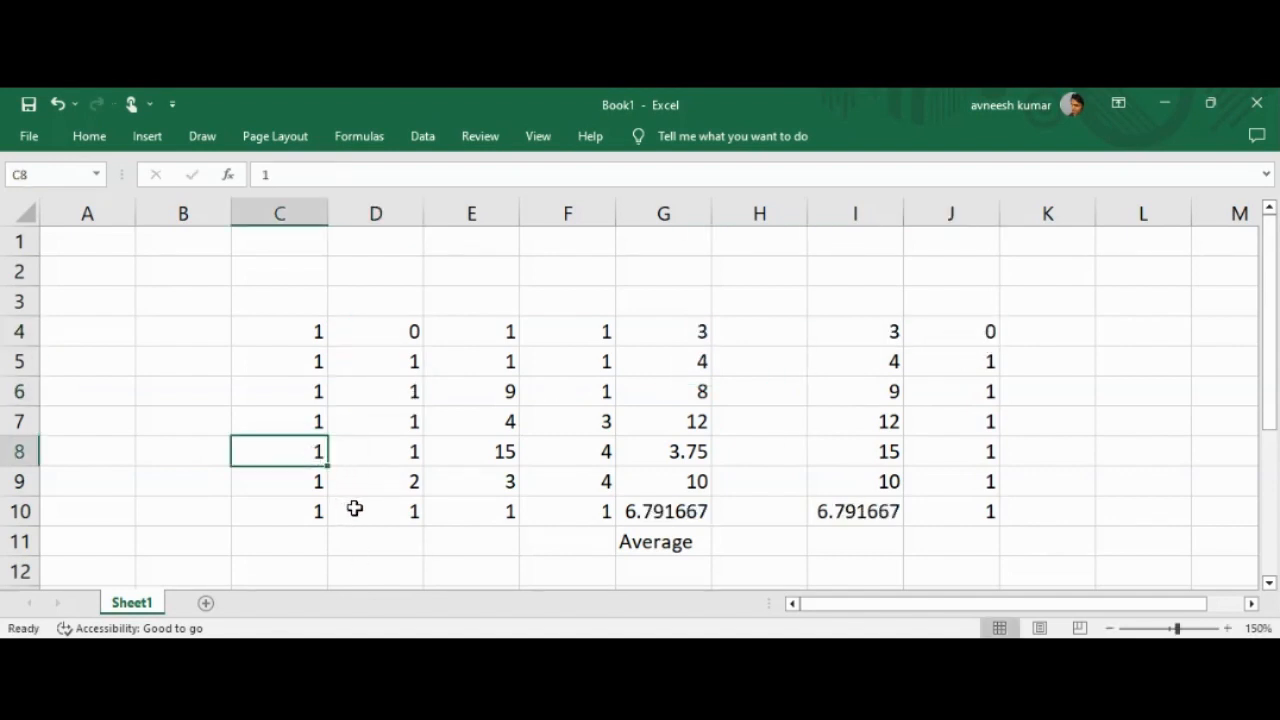
{"action": "type", "text": "-5"}
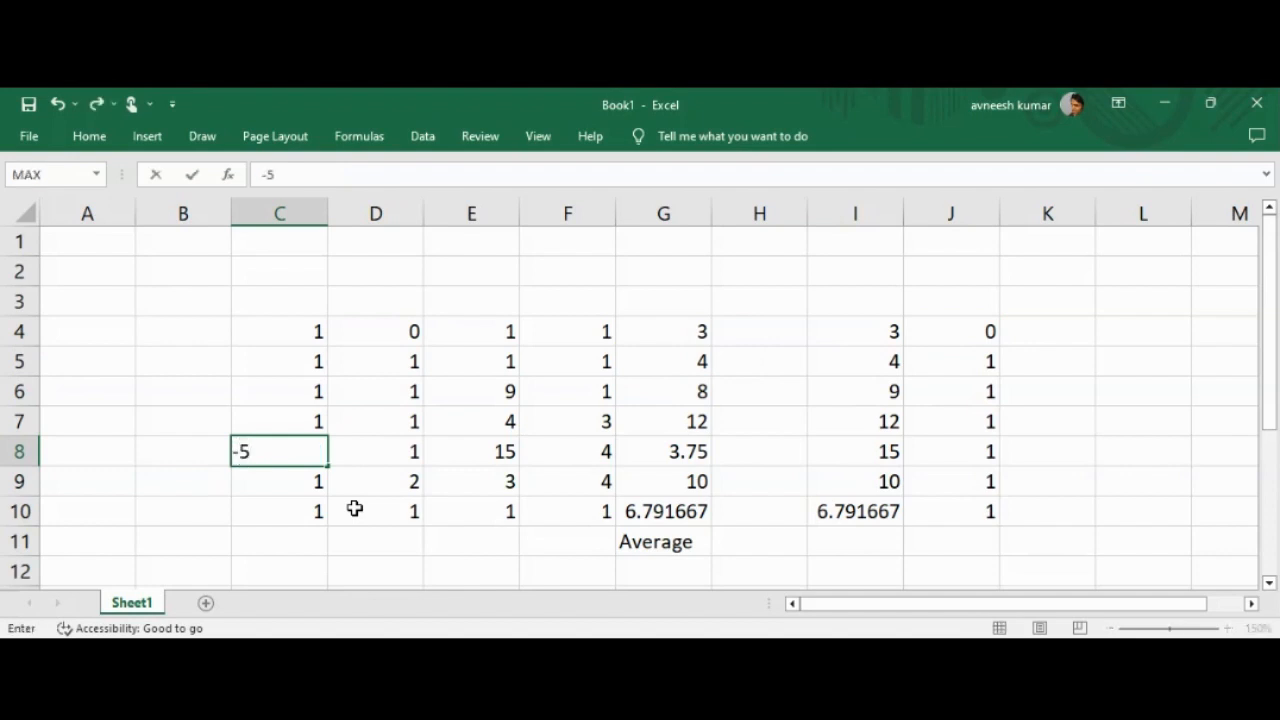
{"action": "key", "text": "Return"}
{"action": "left_click", "coordinate": [317, 448]}
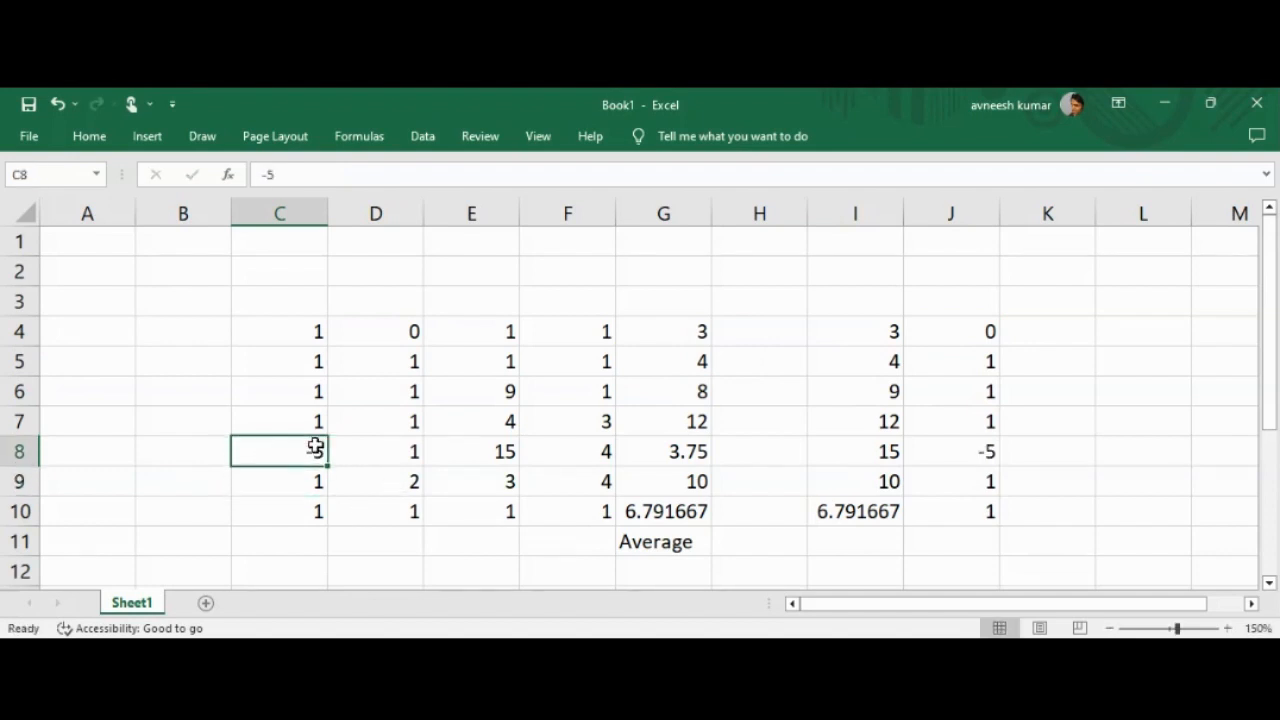
{"action": "left_click_drag", "start_coordinate": [700, 455], "coordinate": [288, 451]}
{"action": "left_click", "coordinate": [972, 453]}
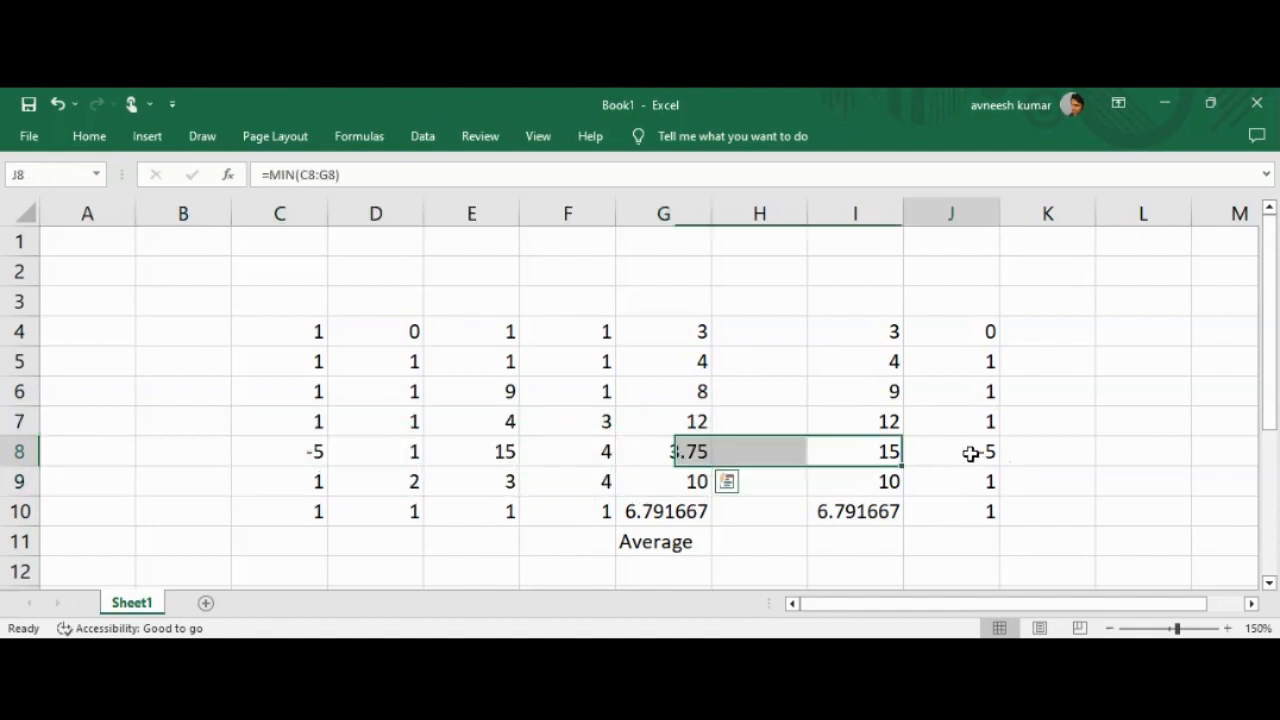